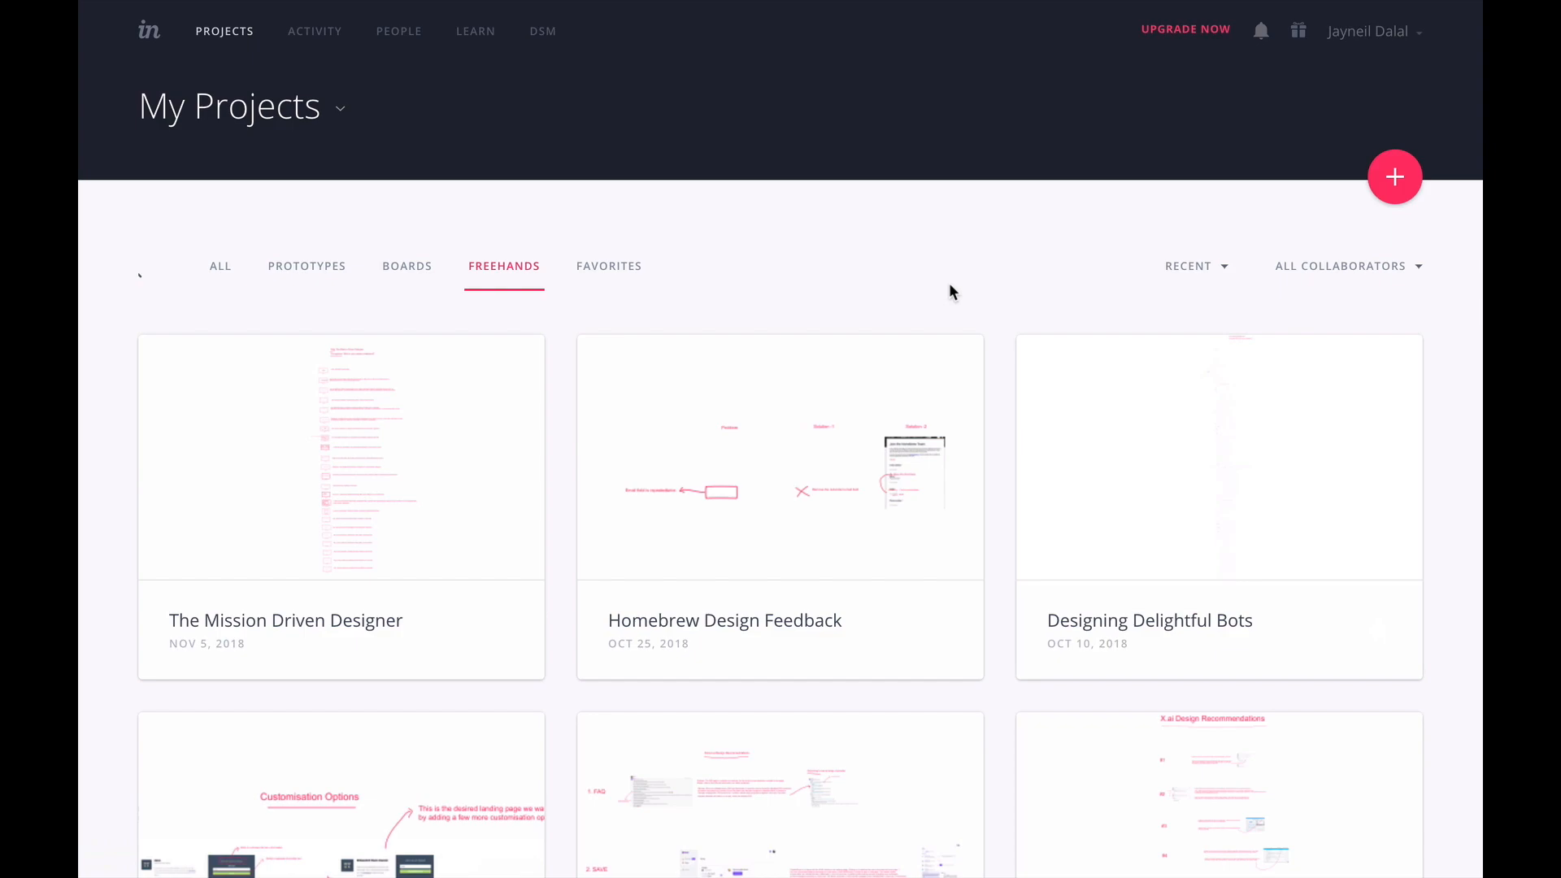
Create a new Freehand project from the projects page.
{"action": "scroll", "coordinate": [949, 290], "scroll_direction": "down", "scroll_amount": 5}
{"action": "scroll", "coordinate": [824, 697], "scroll_direction": "down", "scroll_amount": 3}
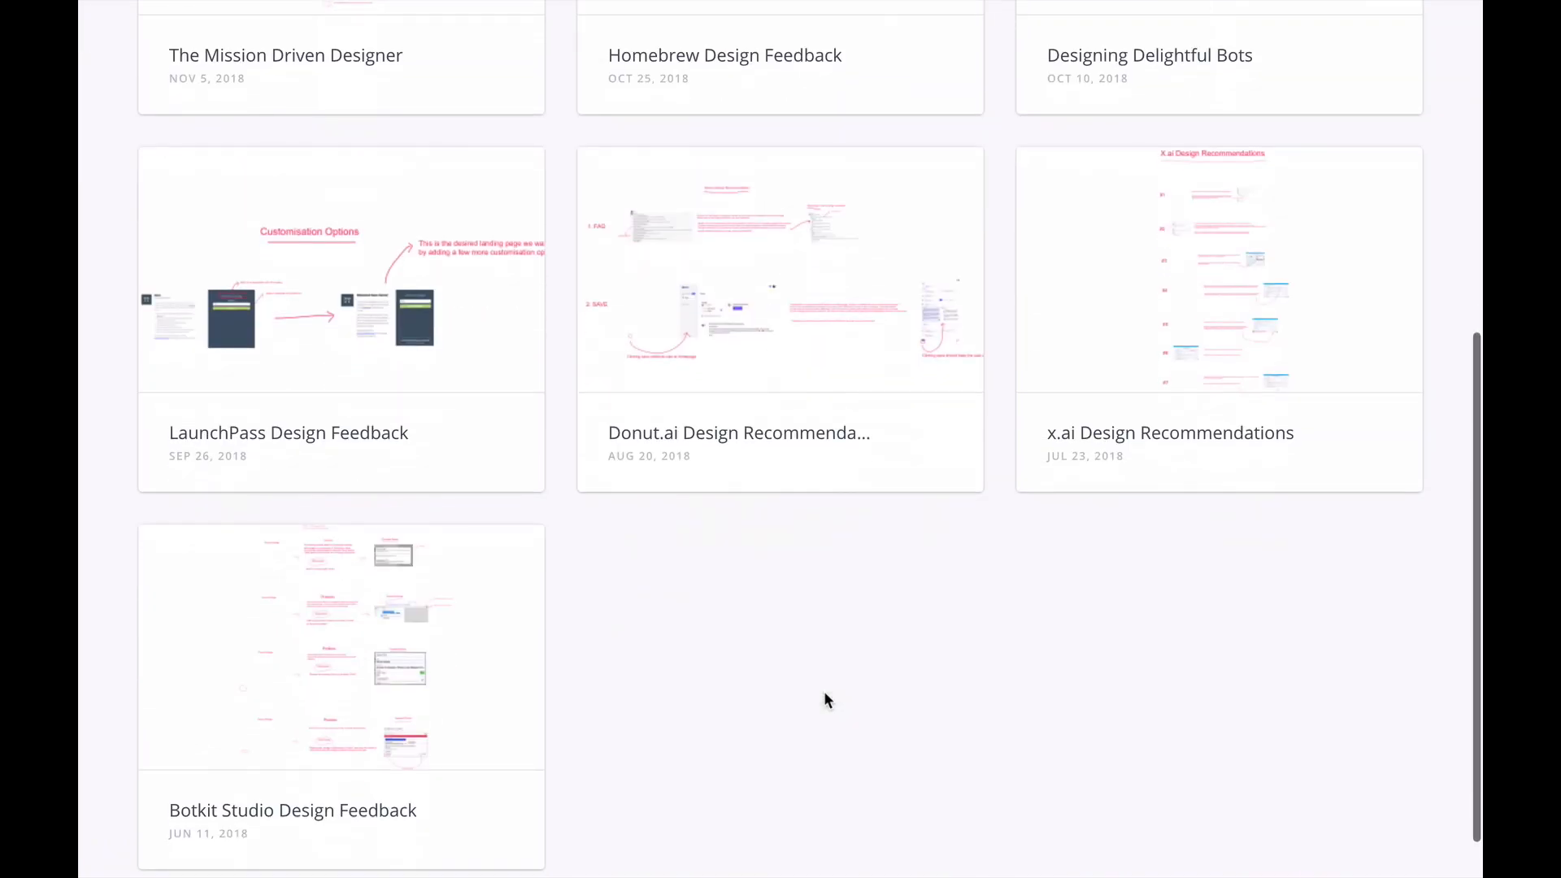
{"action": "scroll", "coordinate": [825, 699], "scroll_direction": "down", "scroll_amount": 1}
{"action": "scroll", "coordinate": [825, 699], "scroll_direction": "up", "scroll_amount": 5}
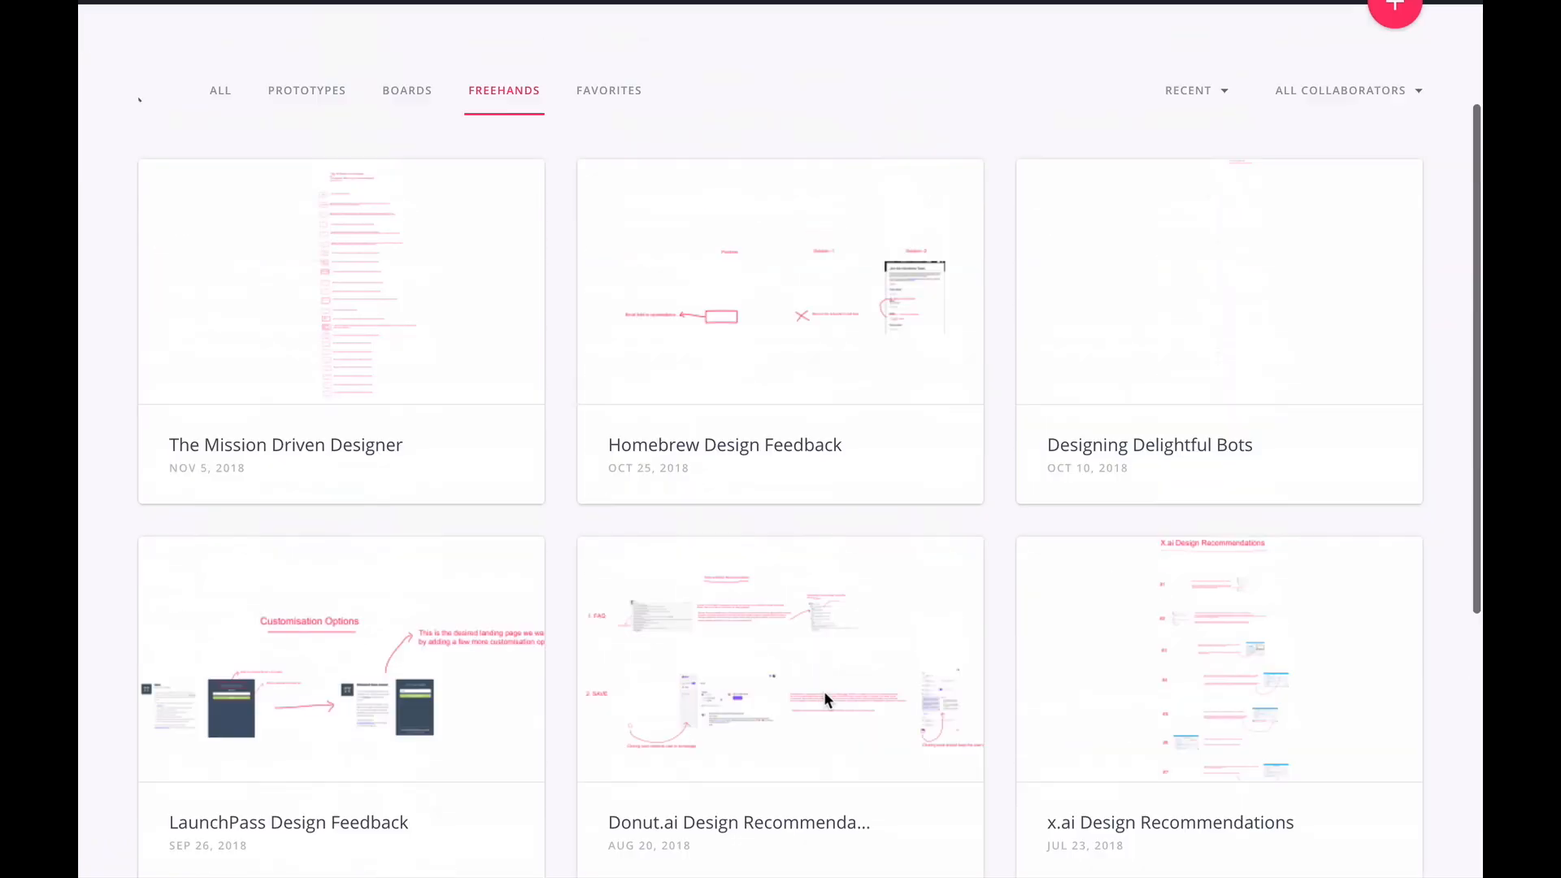
{"action": "scroll", "coordinate": [823, 691], "scroll_direction": "up", "scroll_amount": 3}
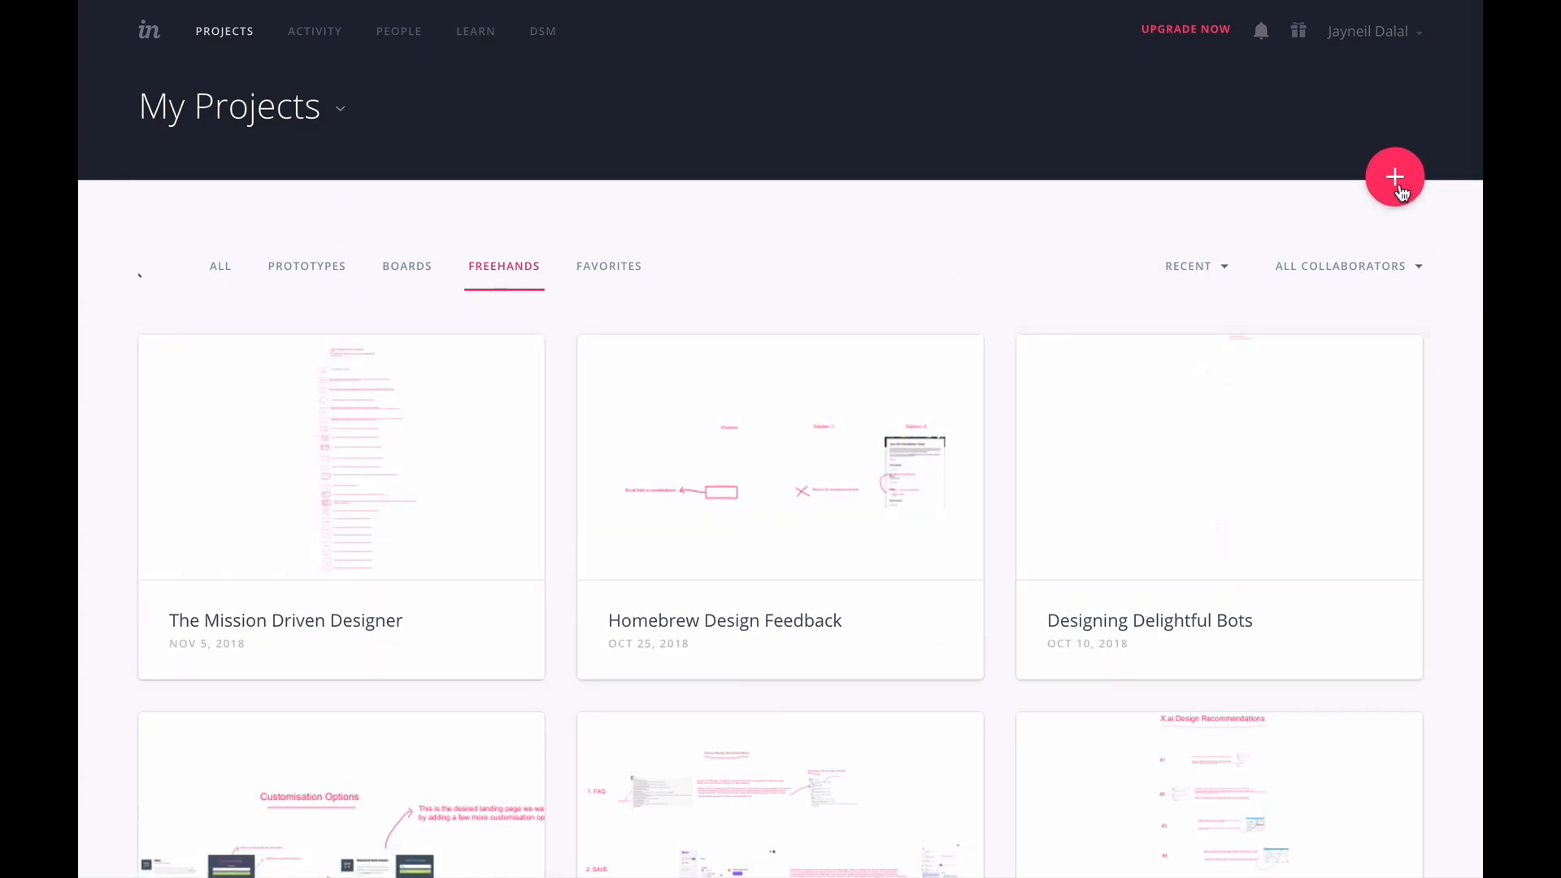
{"action": "left_click", "coordinate": [1396, 185]}
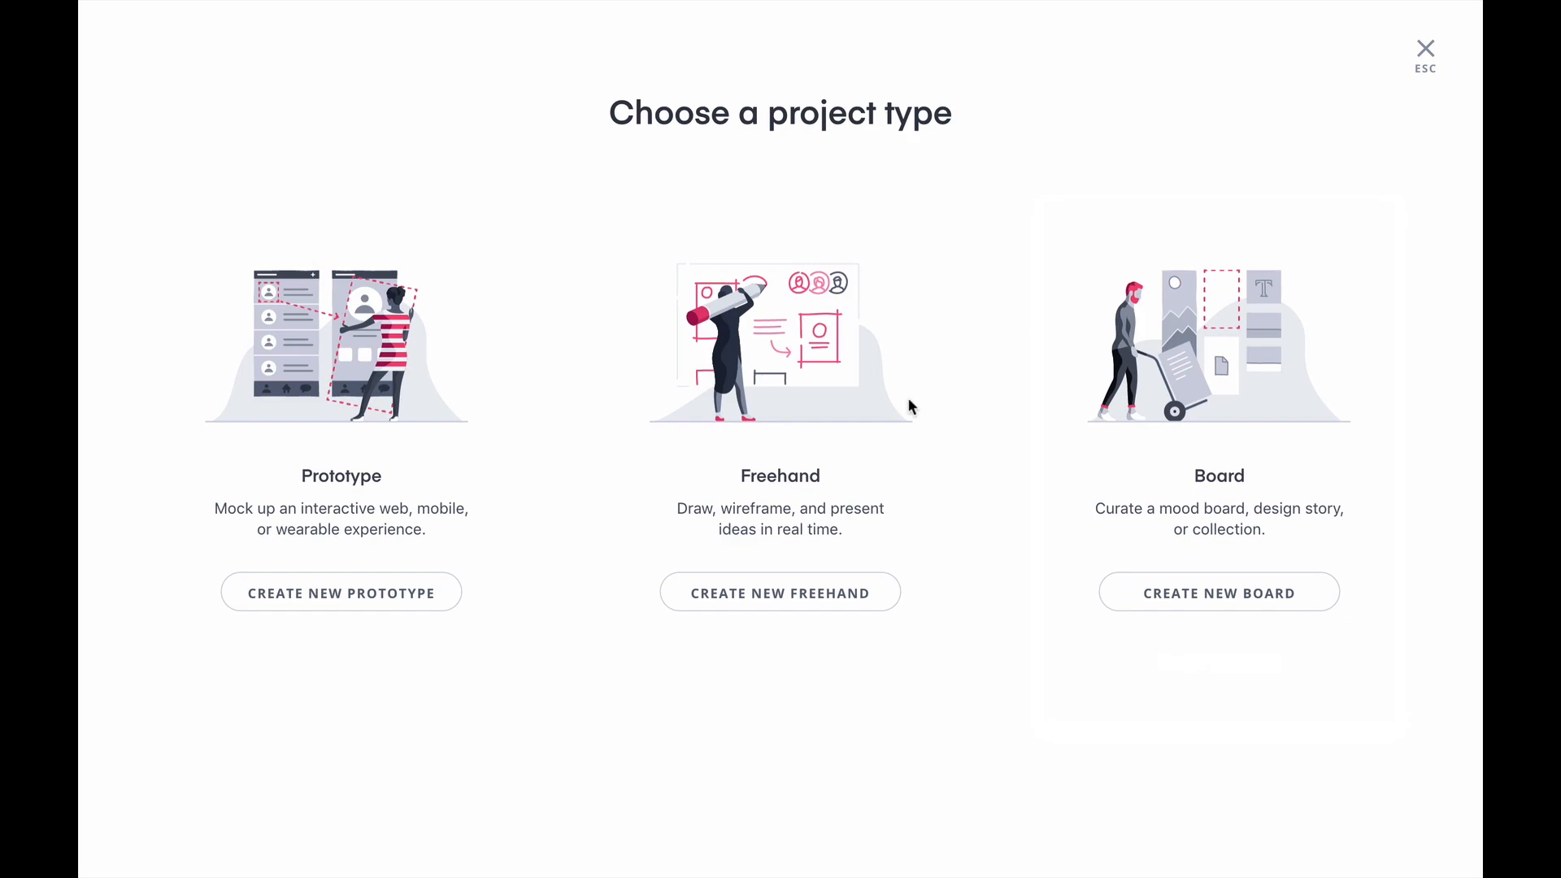
{"action": "left_click", "coordinate": [756, 600]}
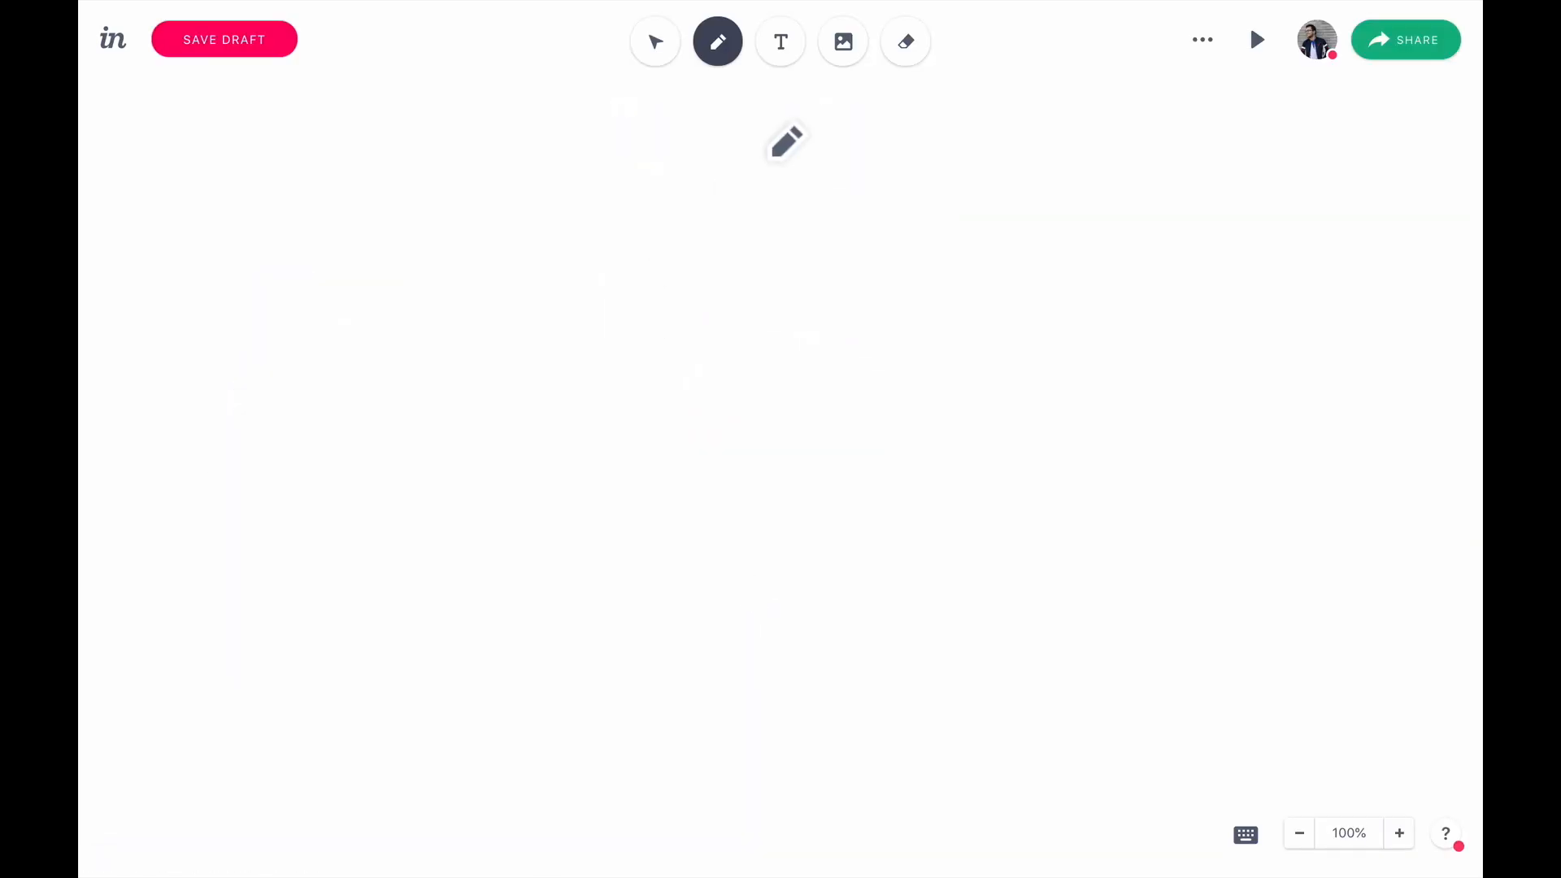
Add the text "The Mission Driven Designer" near the top of the blank canvas.
{"action": "left_click", "coordinate": [782, 59]}
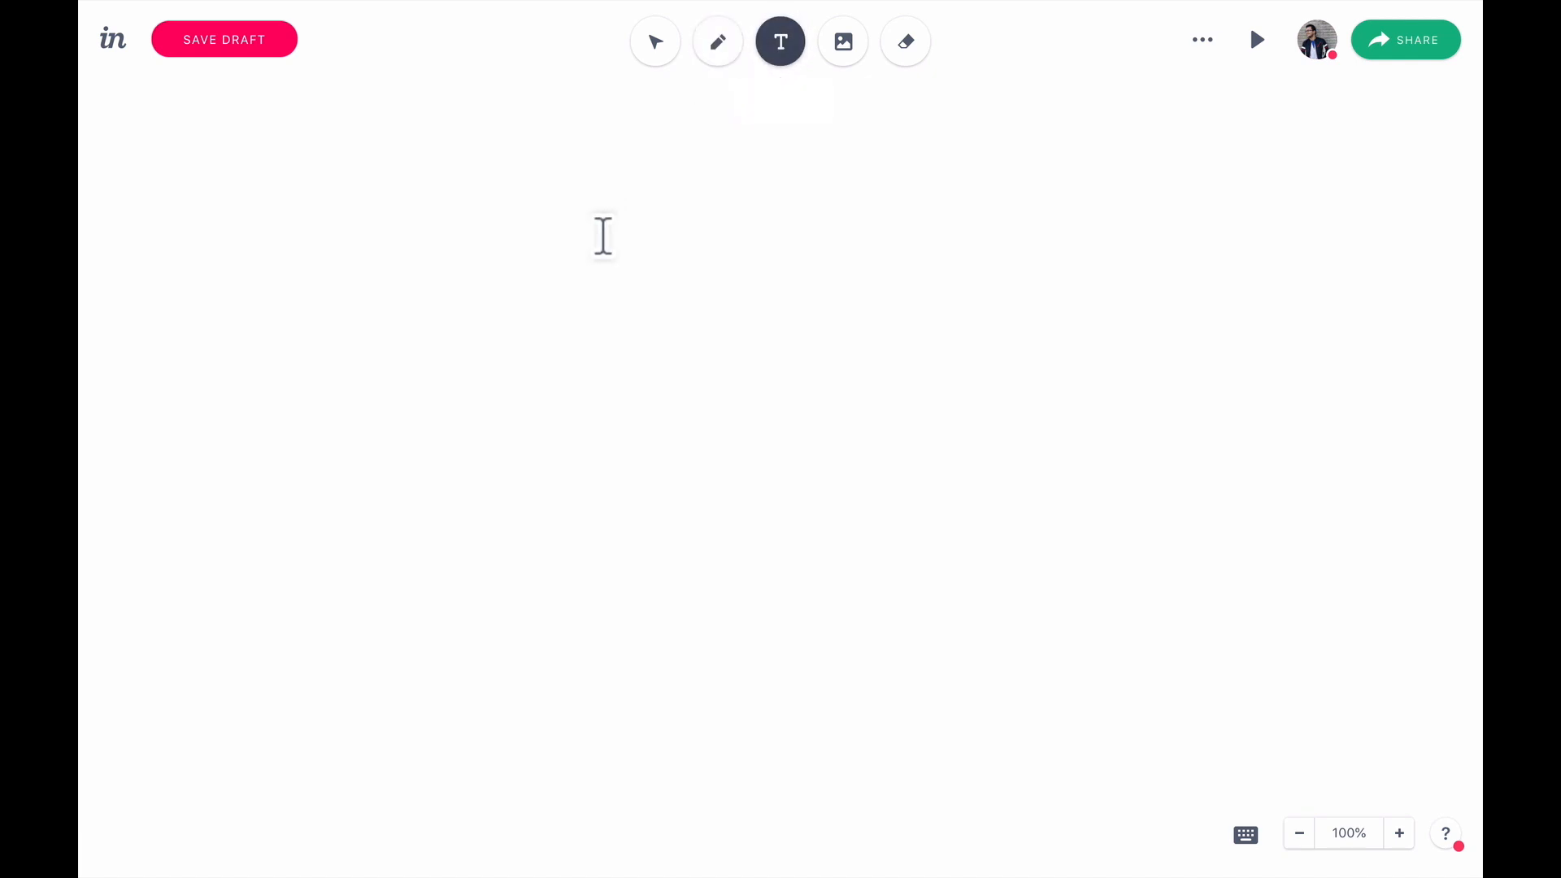
{"action": "left_click", "coordinate": [601, 248]}
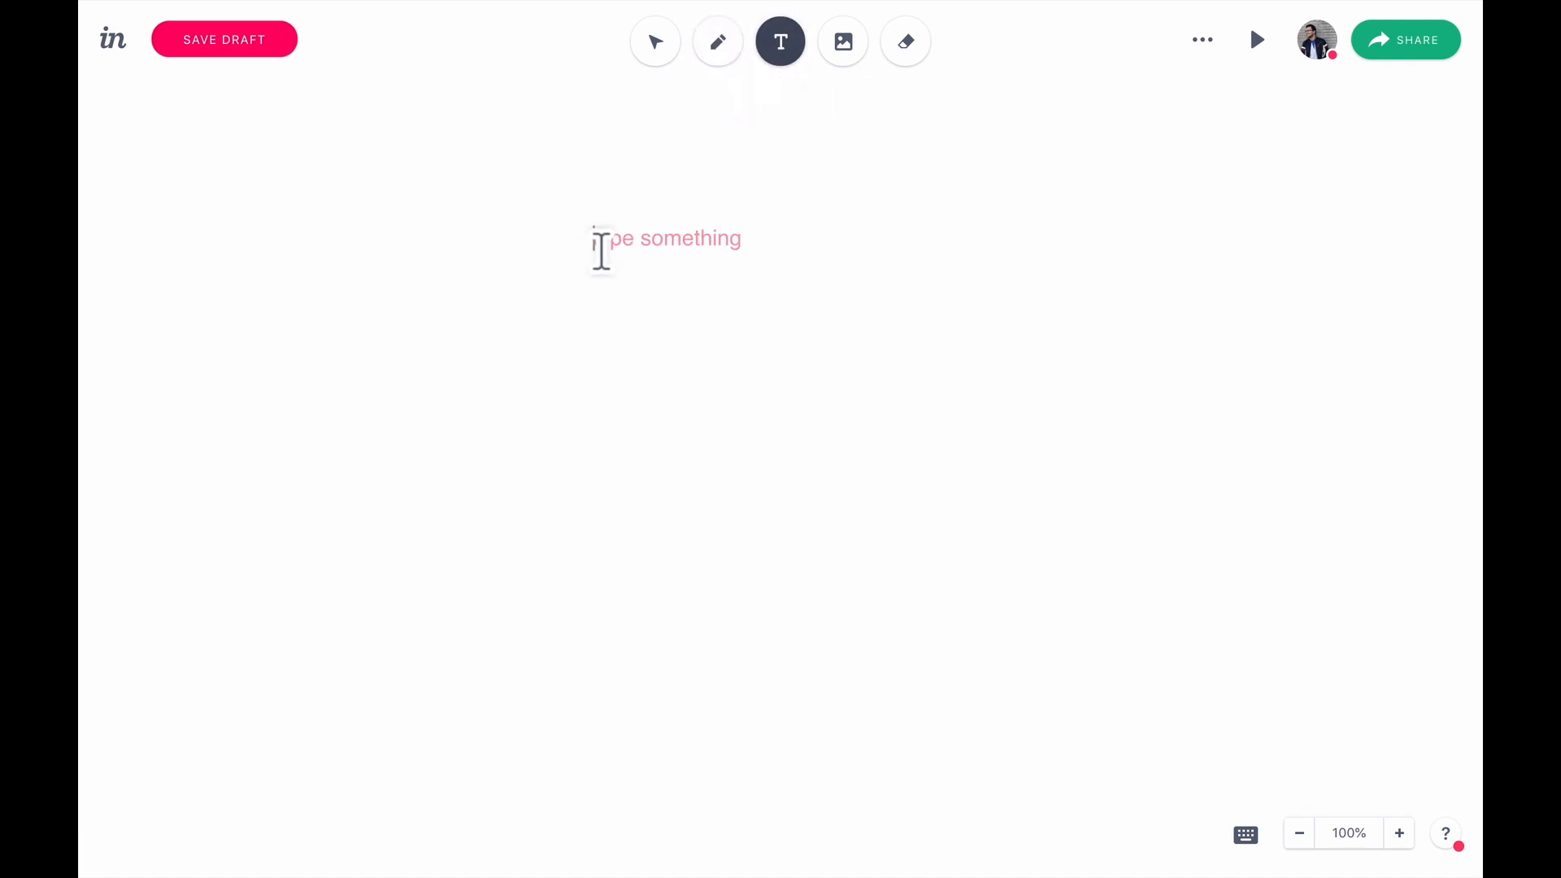
{"action": "type", "text": "The Missio"}
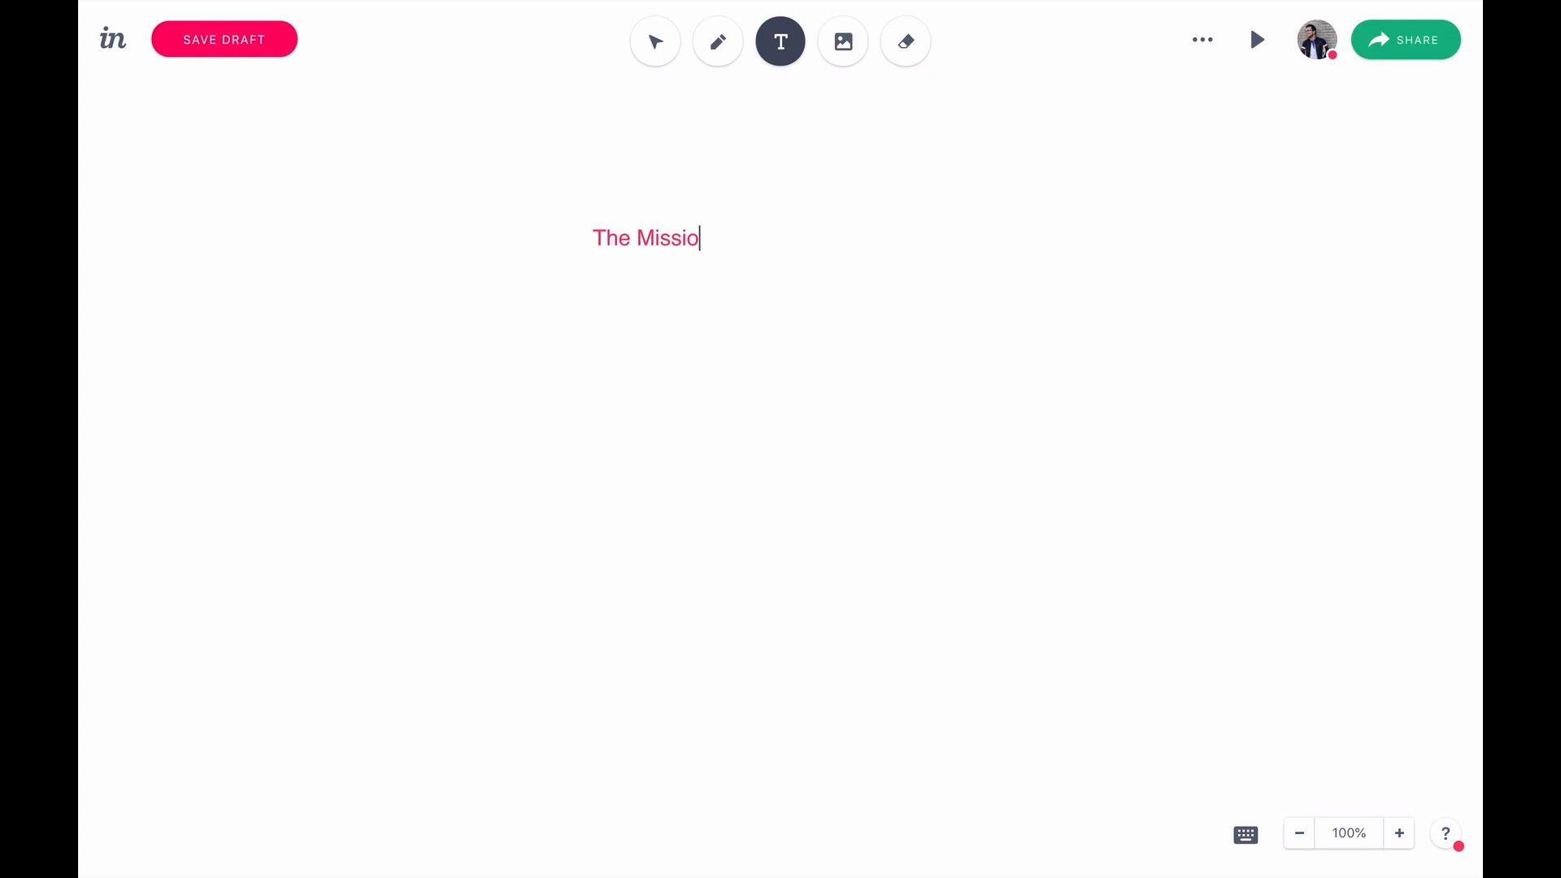
{"action": "type", "text": "n Driven Designer"}
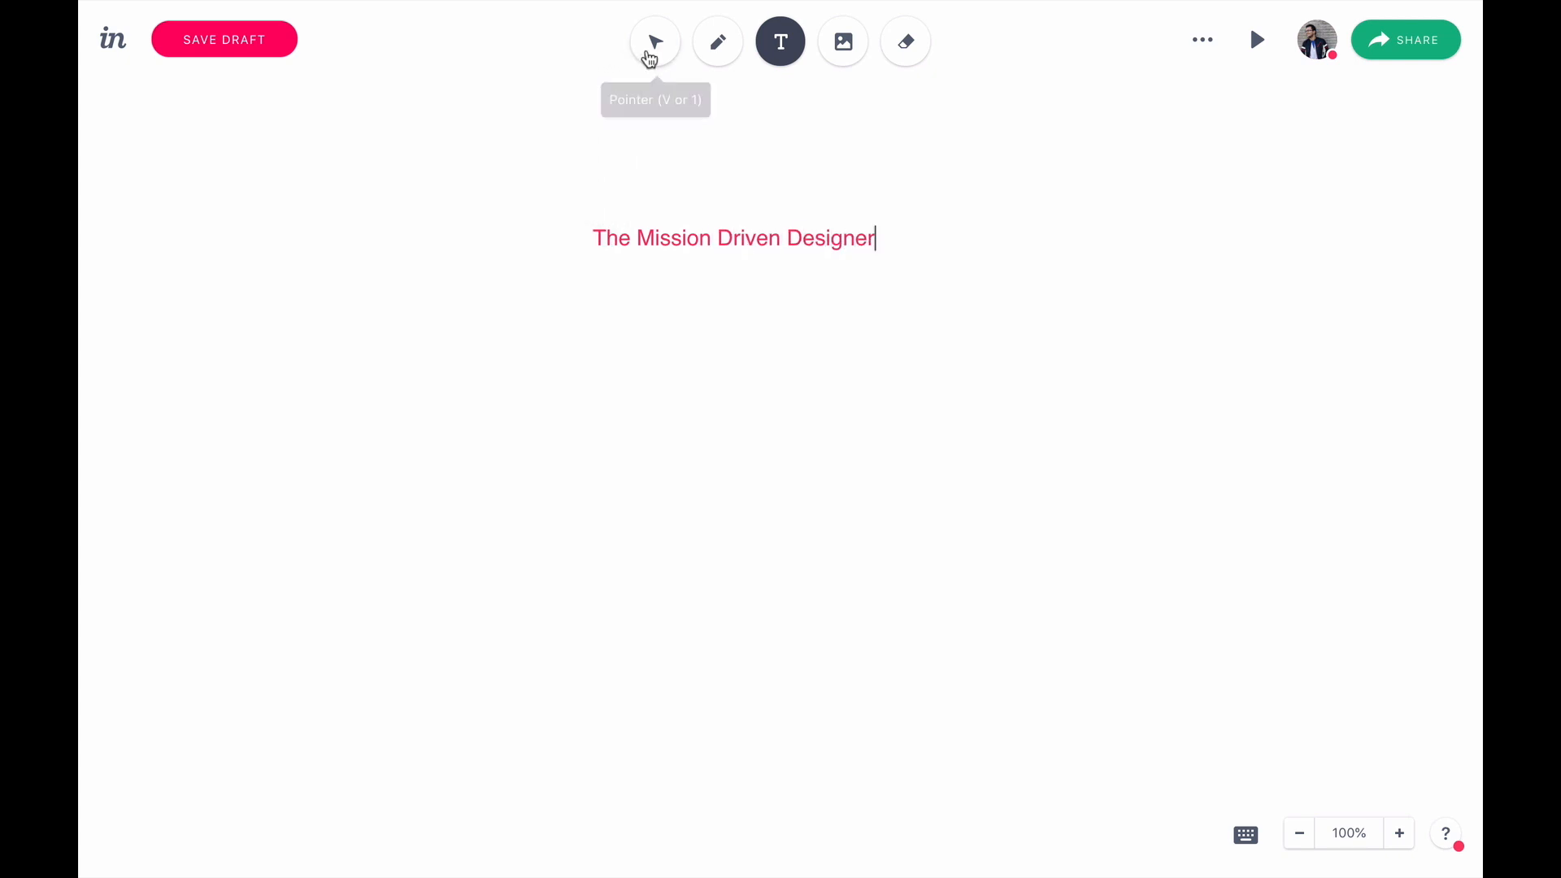
Duplicate the "The Mission Driven Designer" text and place the copy directly below the original.
{"action": "left_click", "coordinate": [650, 47]}
{"action": "scroll", "coordinate": [529, 227], "scroll_direction": "up", "scroll_amount": 5}
{"action": "scroll", "coordinate": [538, 226], "scroll_direction": "up", "scroll_amount": 3}
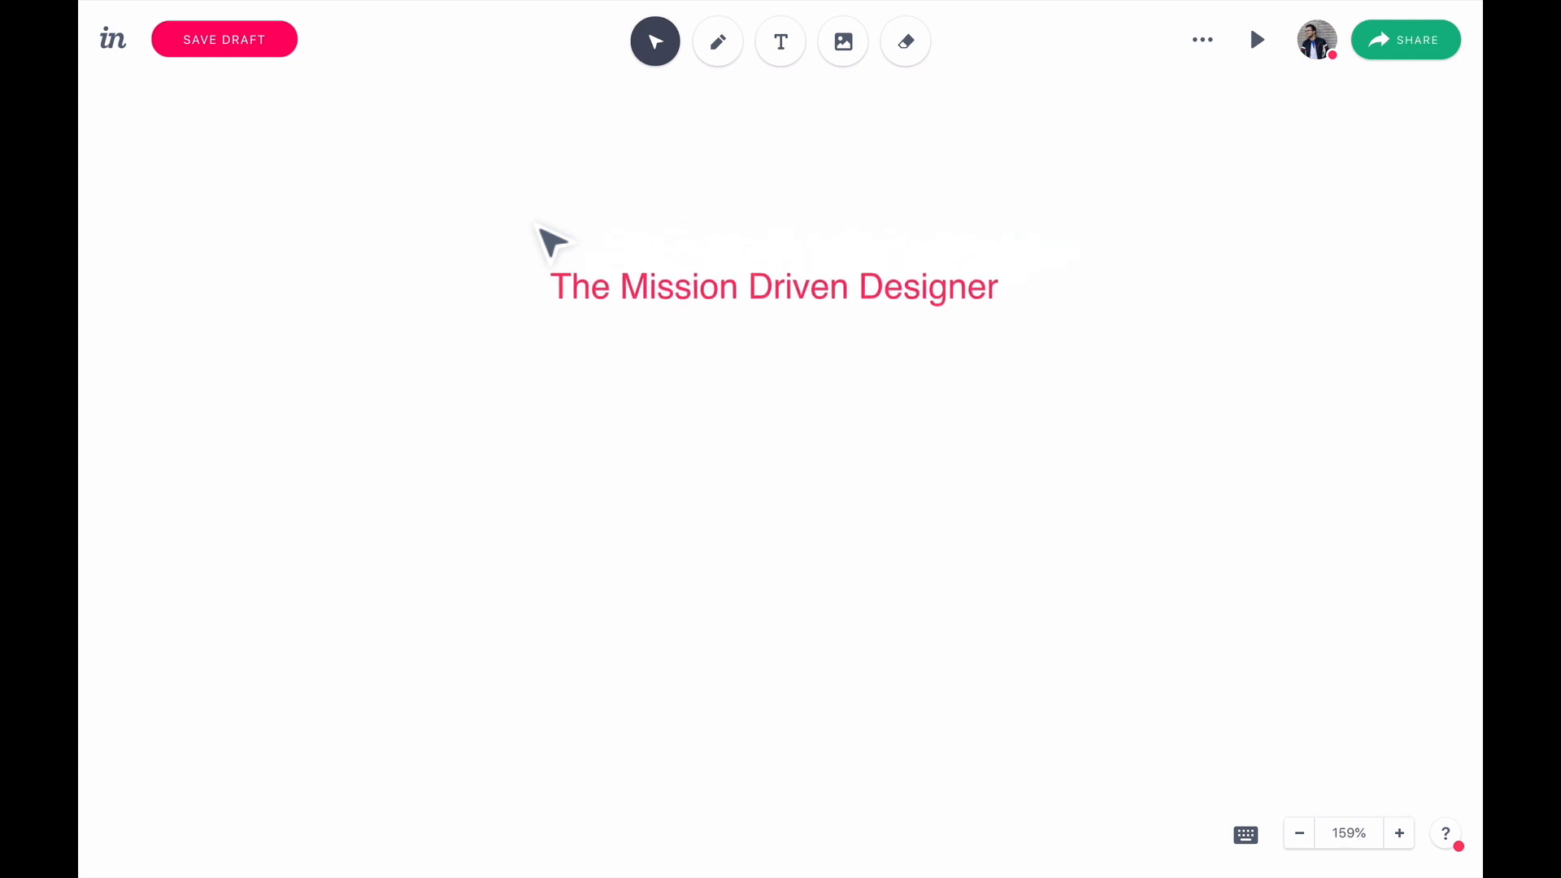
{"action": "scroll", "coordinate": [539, 229], "scroll_direction": "down", "scroll_amount": 1}
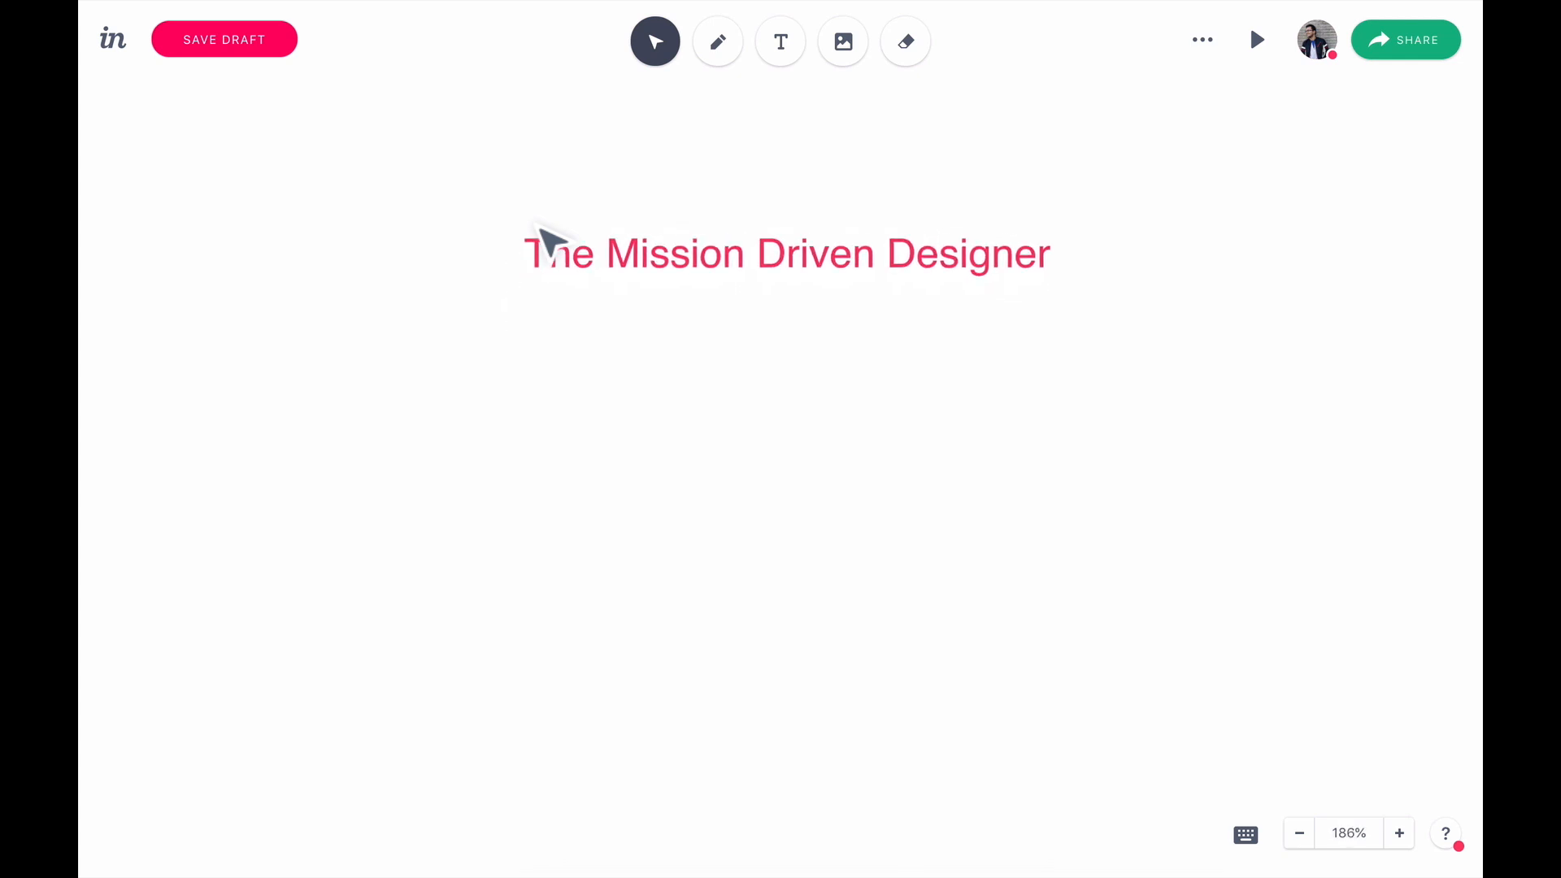
{"action": "left_click", "coordinate": [624, 249]}
{"action": "left_click_drag", "start_coordinate": [642, 264], "coordinate": [630, 348]}
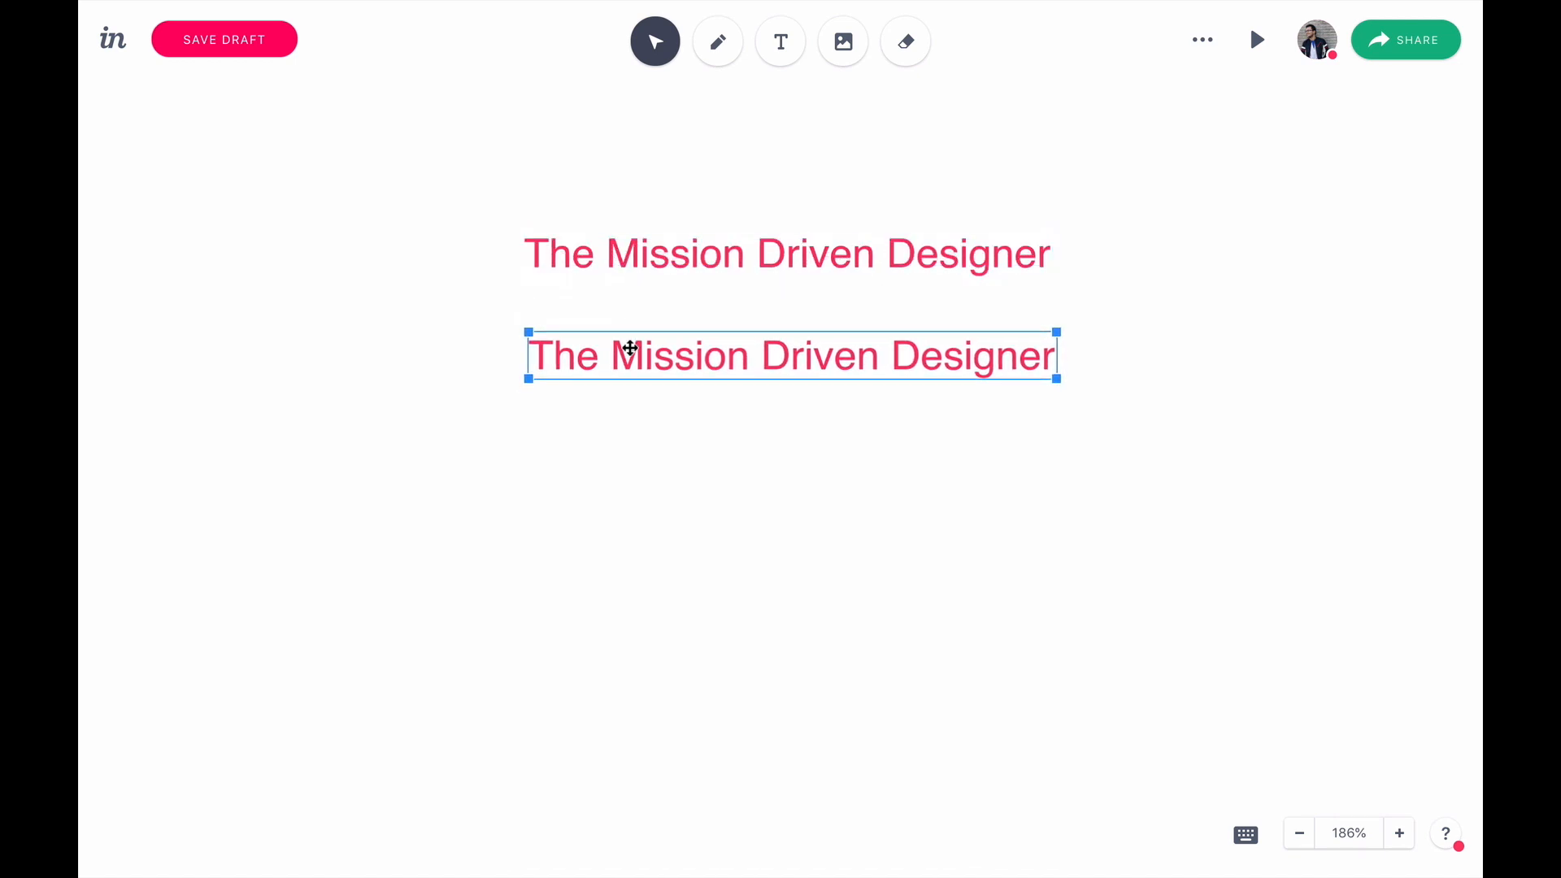
Replace the copied text with "Throughline: What is your mission statement?".
{"action": "double_click", "coordinate": [614, 354]}
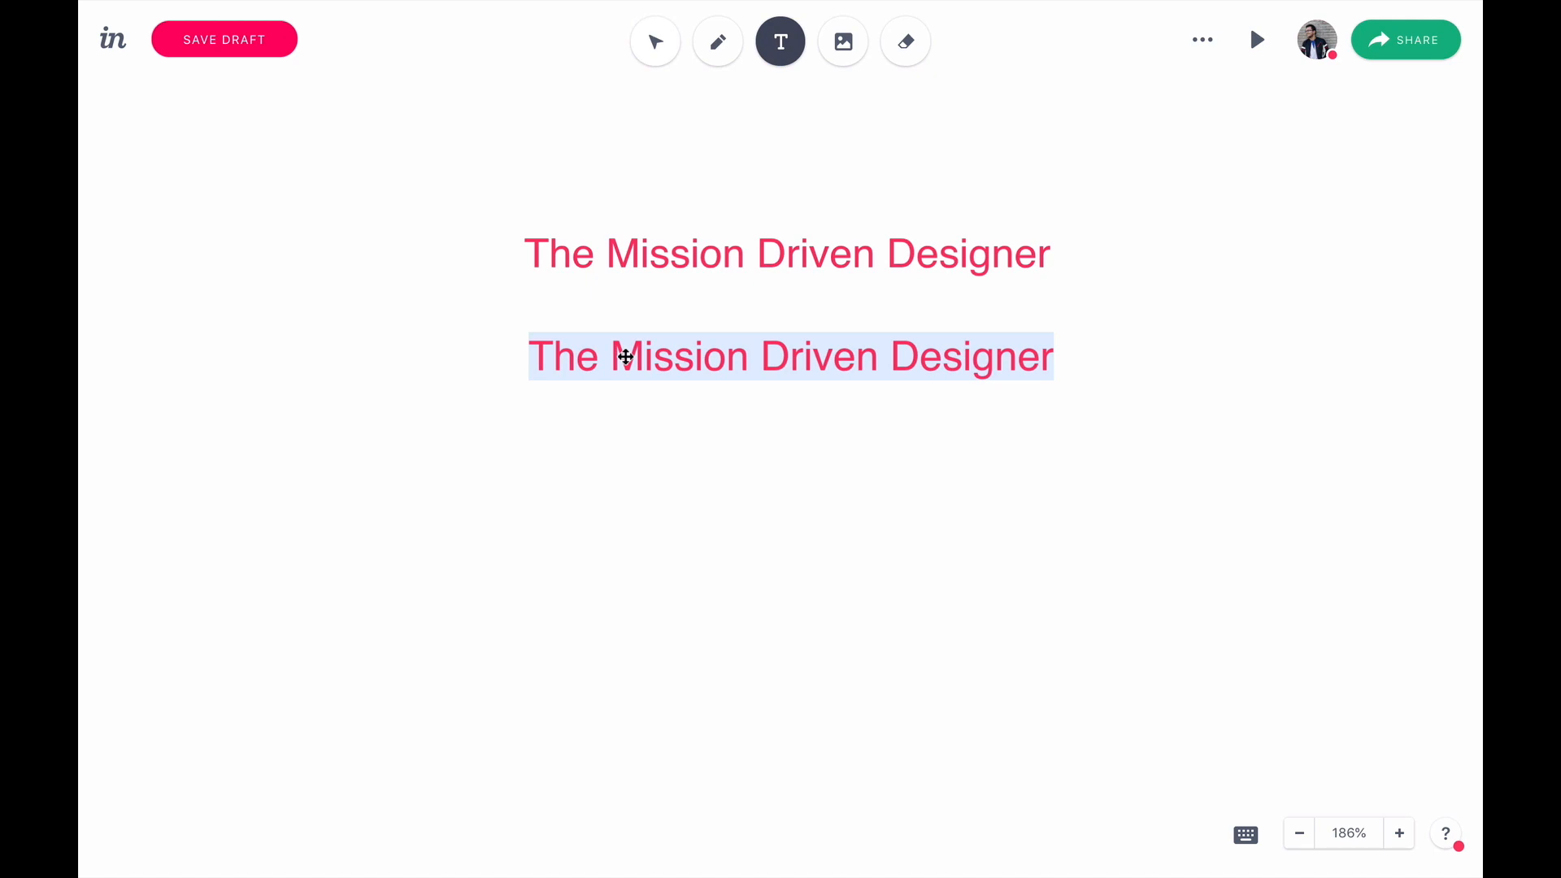
{"action": "type", "text": "Thro"}
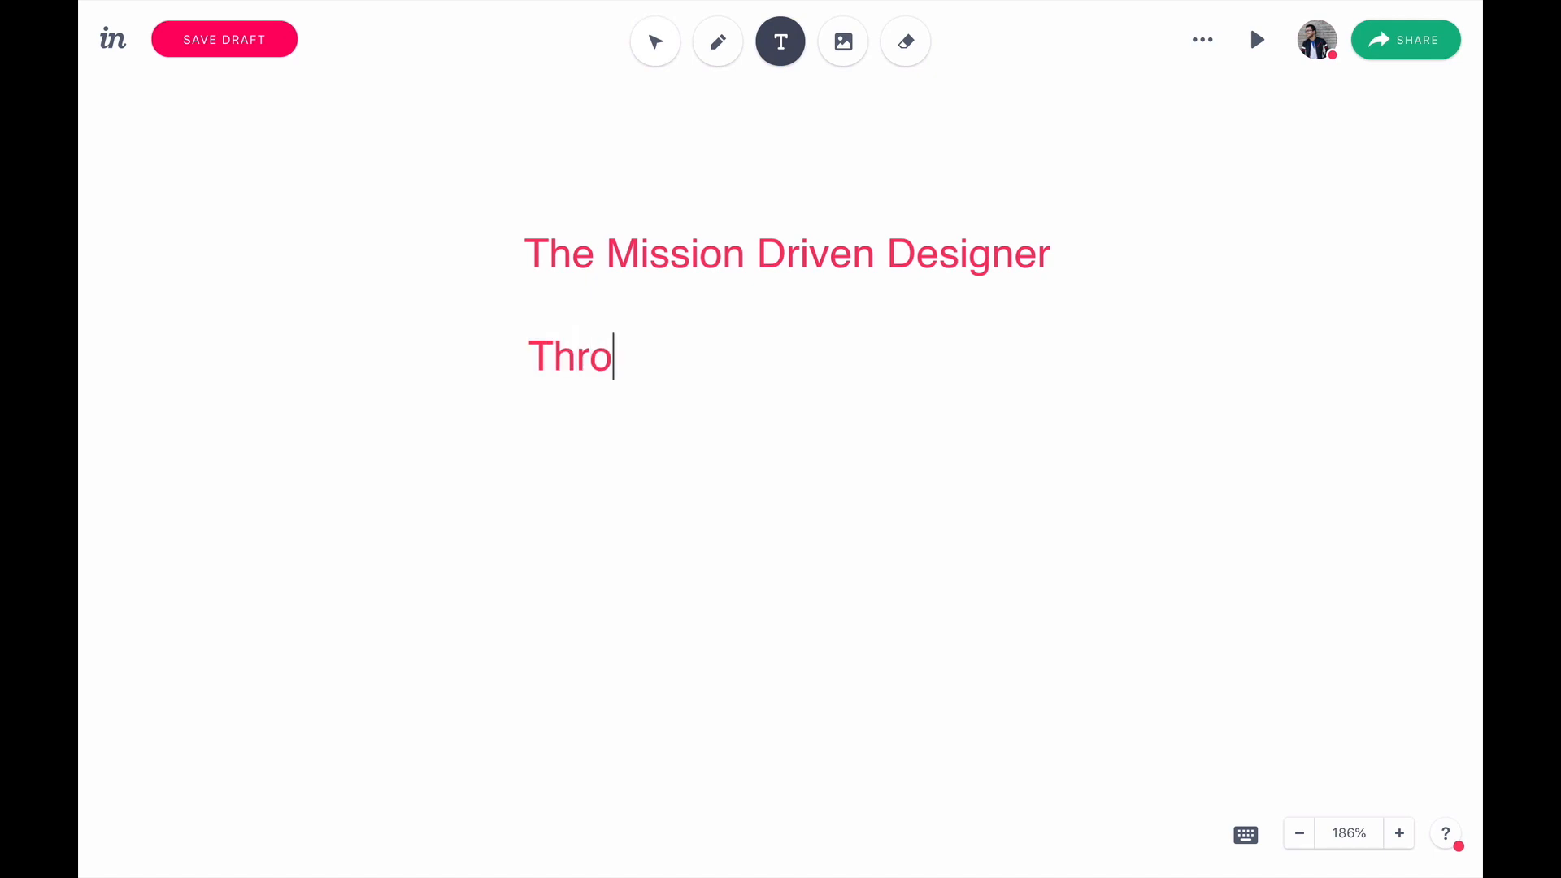
{"action": "type", "text": "ughline:"}
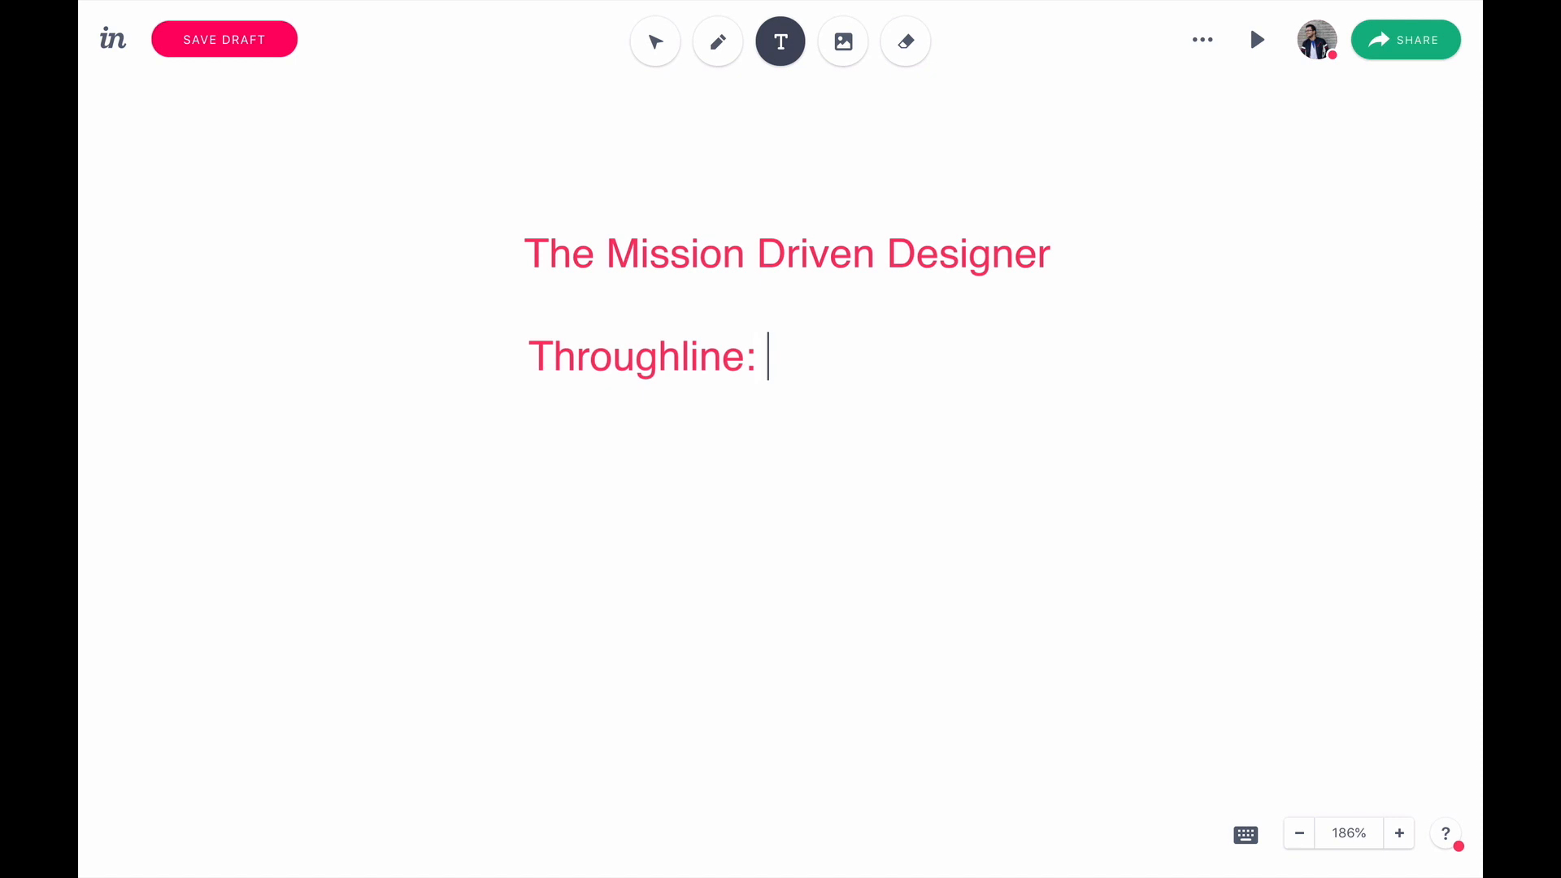
{"action": "type", "text": "What is your "}
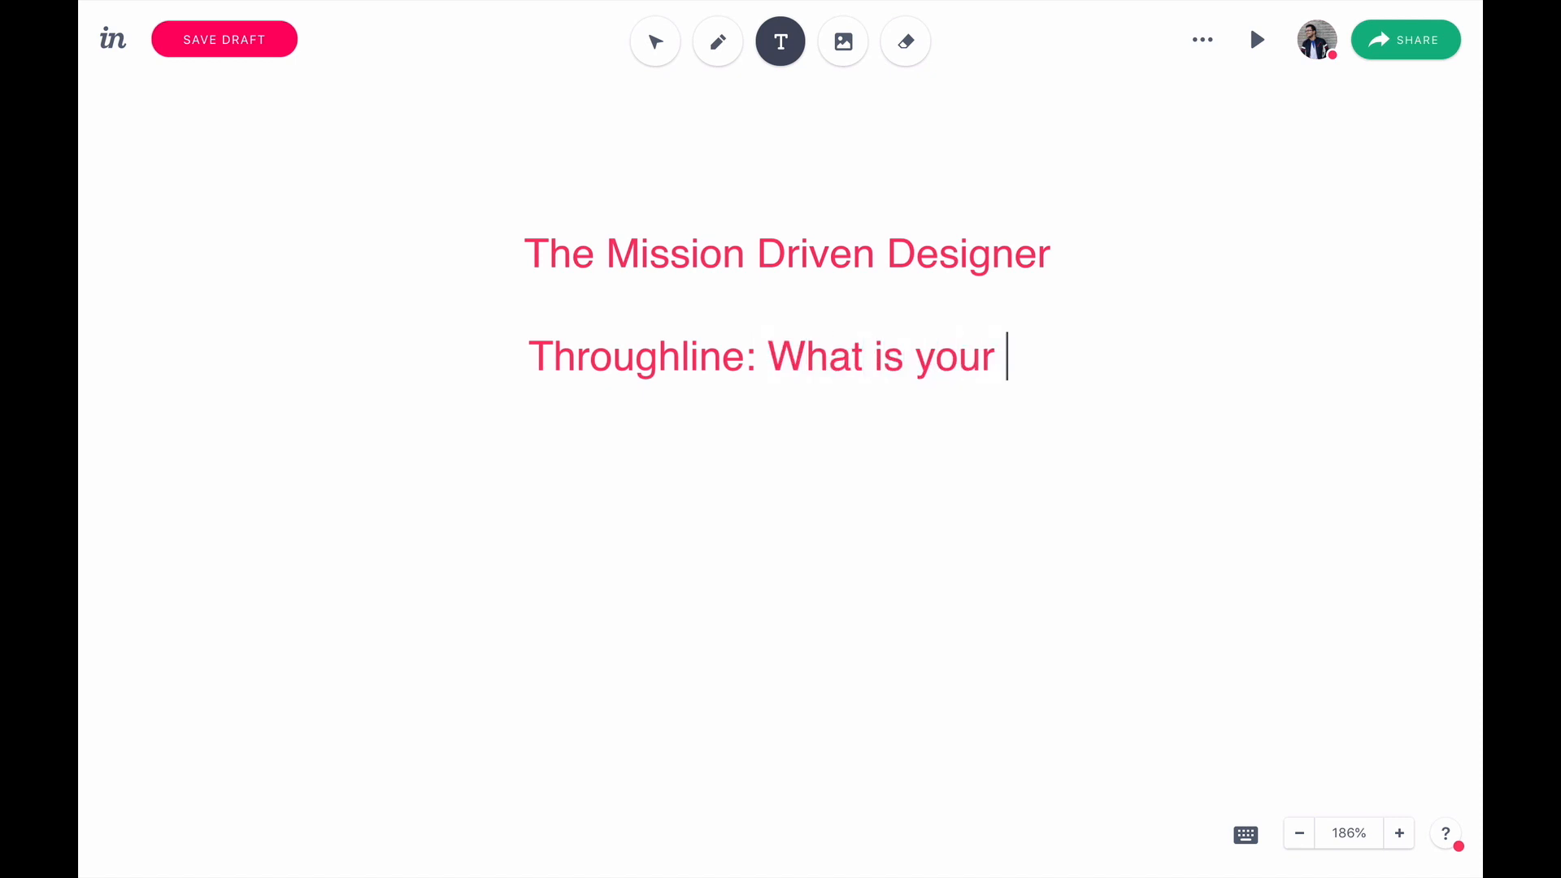
{"action": "type", "text": "mission statement?"}
Add the prefix "Title: " in front of "The Mission Driven Designer".
{"action": "left_click", "coordinate": [530, 265]}
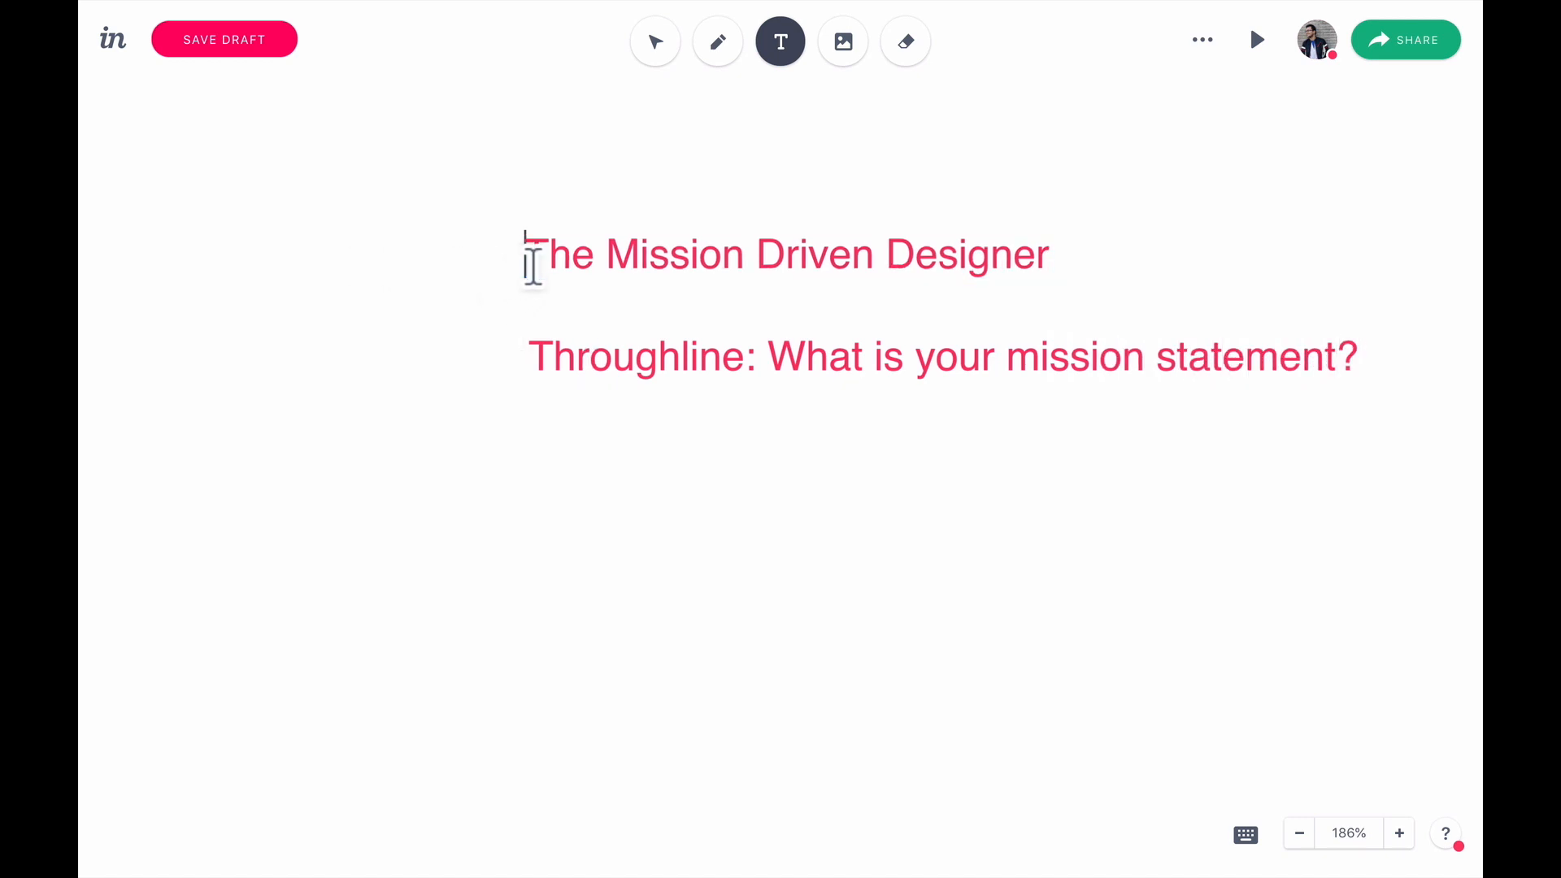
{"action": "type", "text": "Title:"}
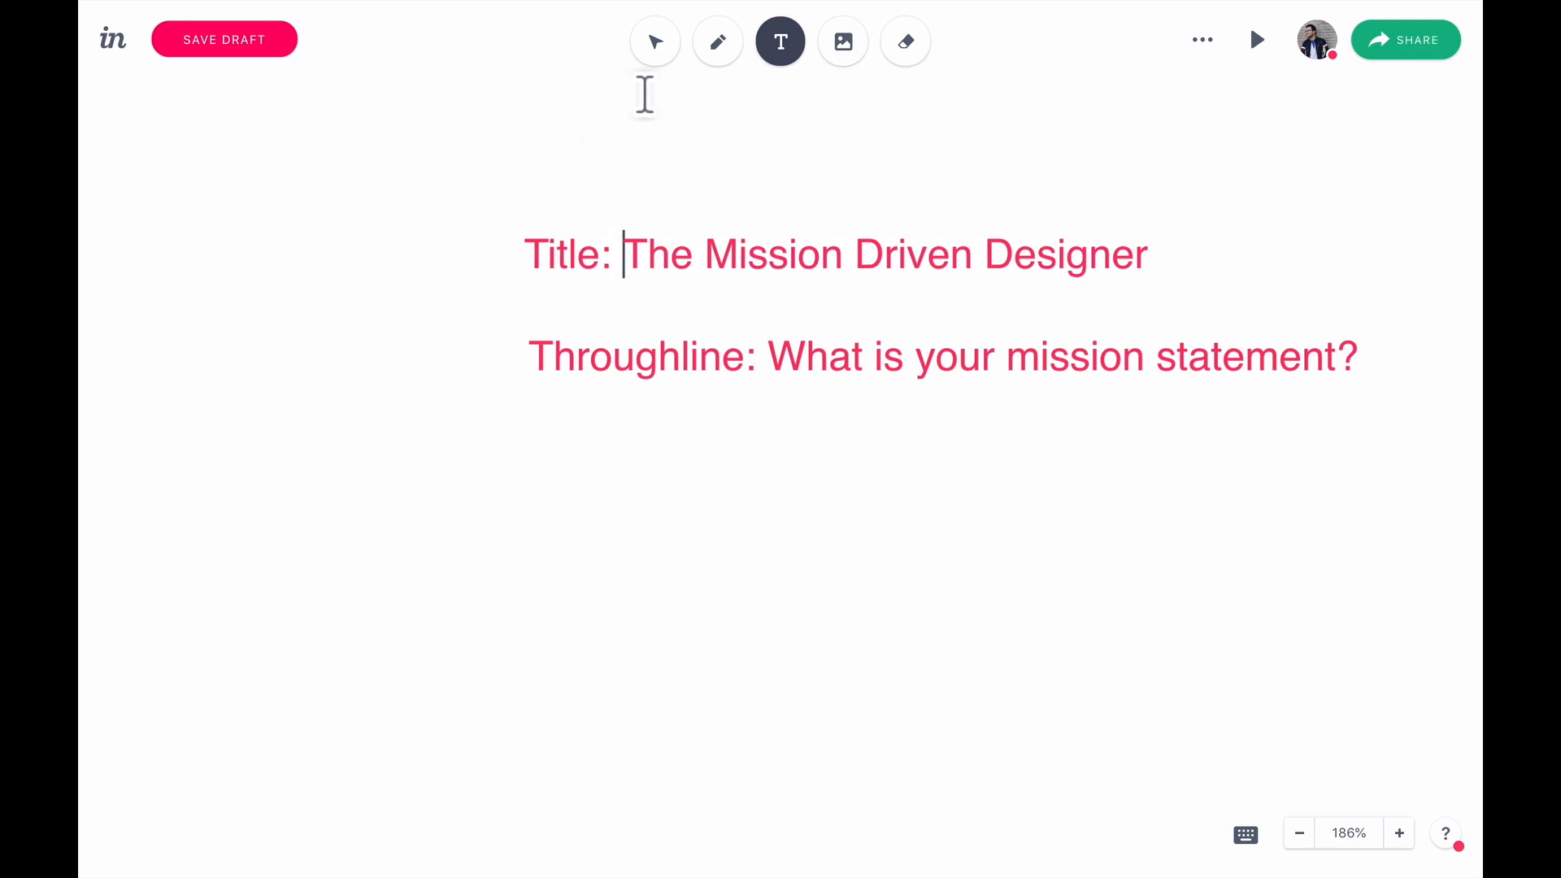
{"action": "left_click", "coordinate": [656, 44]}
Draw a landscape slide rectangle with the Pencil tool below and to the left of the throughline text.
{"action": "scroll", "coordinate": [488, 289], "scroll_direction": "down", "scroll_amount": 3}
{"action": "scroll", "coordinate": [472, 375], "scroll_direction": "down", "scroll_amount": 1}
{"action": "scroll", "coordinate": [472, 375], "scroll_direction": "left", "scroll_amount": 1}
{"action": "scroll", "coordinate": [471, 376], "scroll_direction": "up", "scroll_amount": 1}
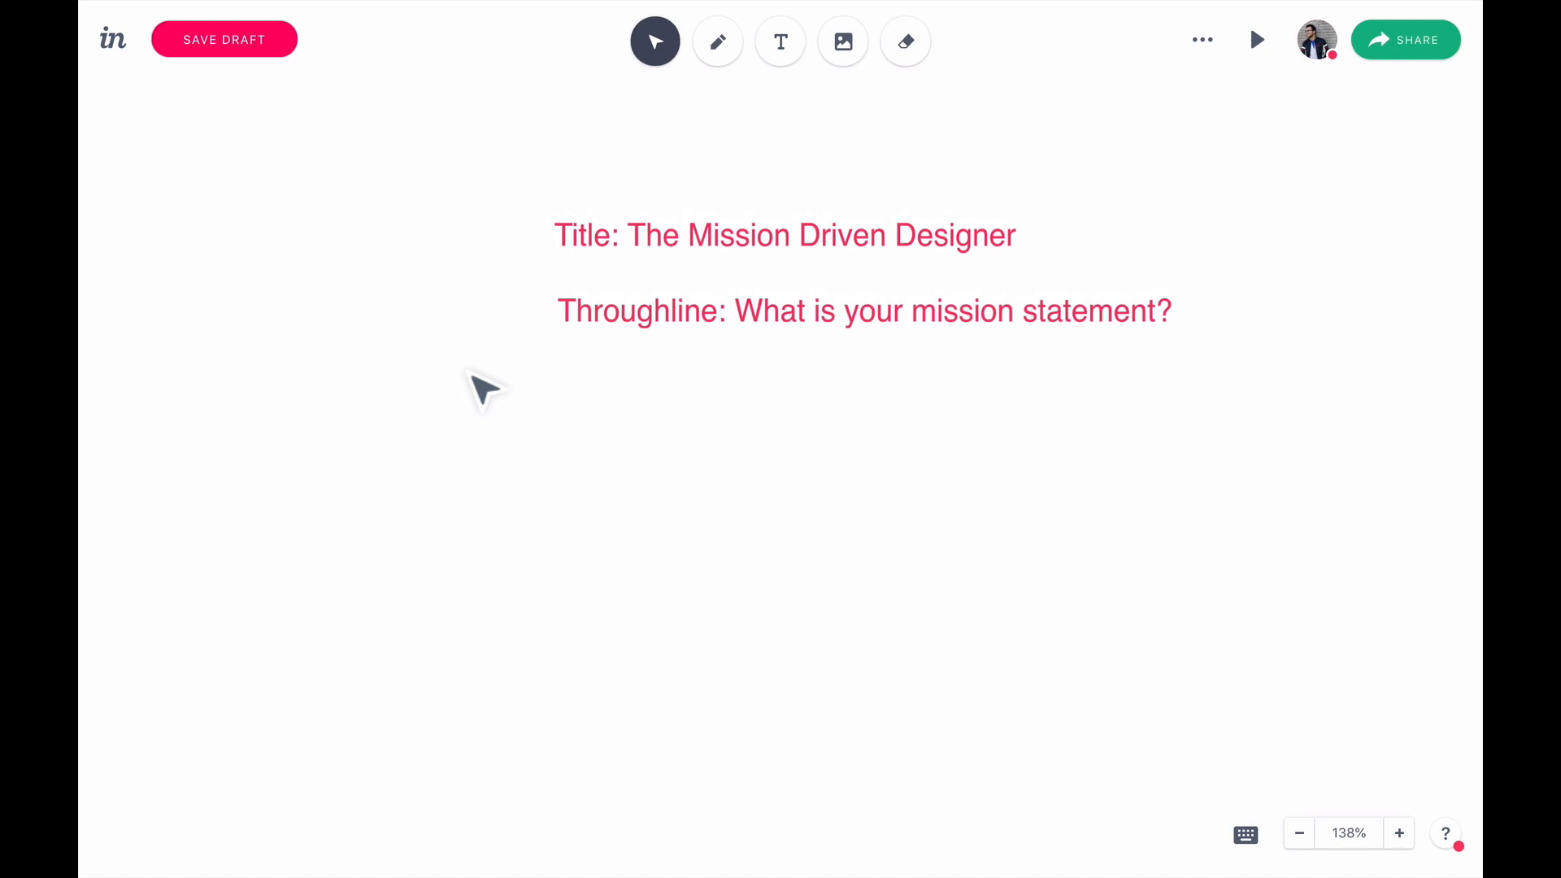
{"action": "scroll", "coordinate": [472, 375], "scroll_direction": "down", "scroll_amount": 1}
{"action": "left_click", "coordinate": [715, 45]}
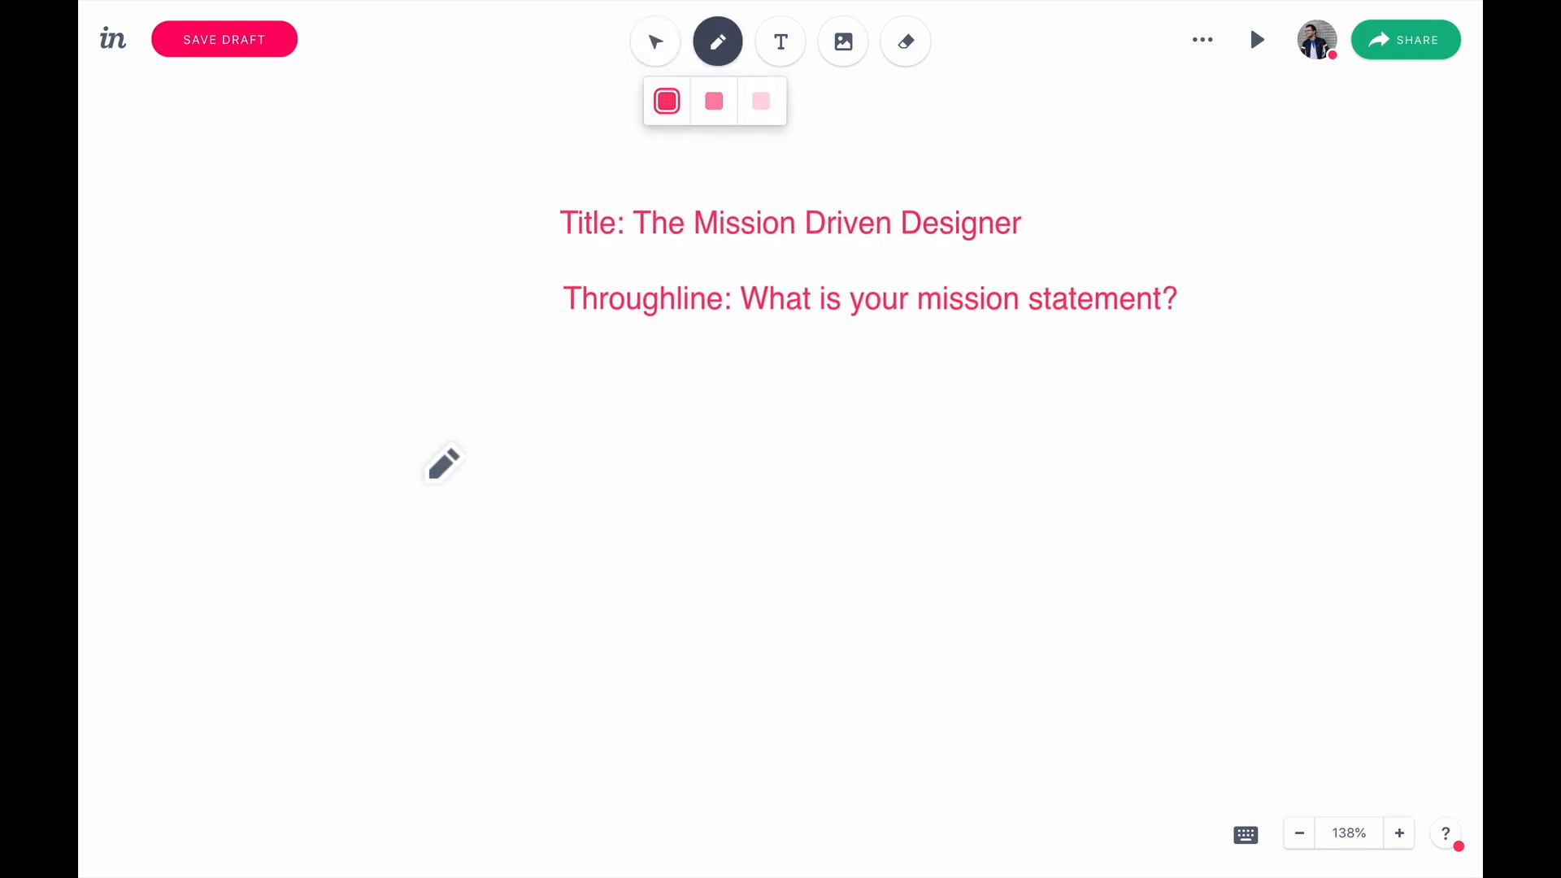
{"action": "mouse_move", "coordinate": [423, 440]}
{"action": "left_mouse_down"}
{"action": "mouse_move", "coordinate": [432, 585]}
{"action": "mouse_move", "coordinate": [450, 599]}
{"action": "mouse_move", "coordinate": [693, 580]}
{"action": "mouse_move", "coordinate": [657, 449]}
{"action": "mouse_move", "coordinate": [435, 443]}
{"action": "left_mouse_up"}
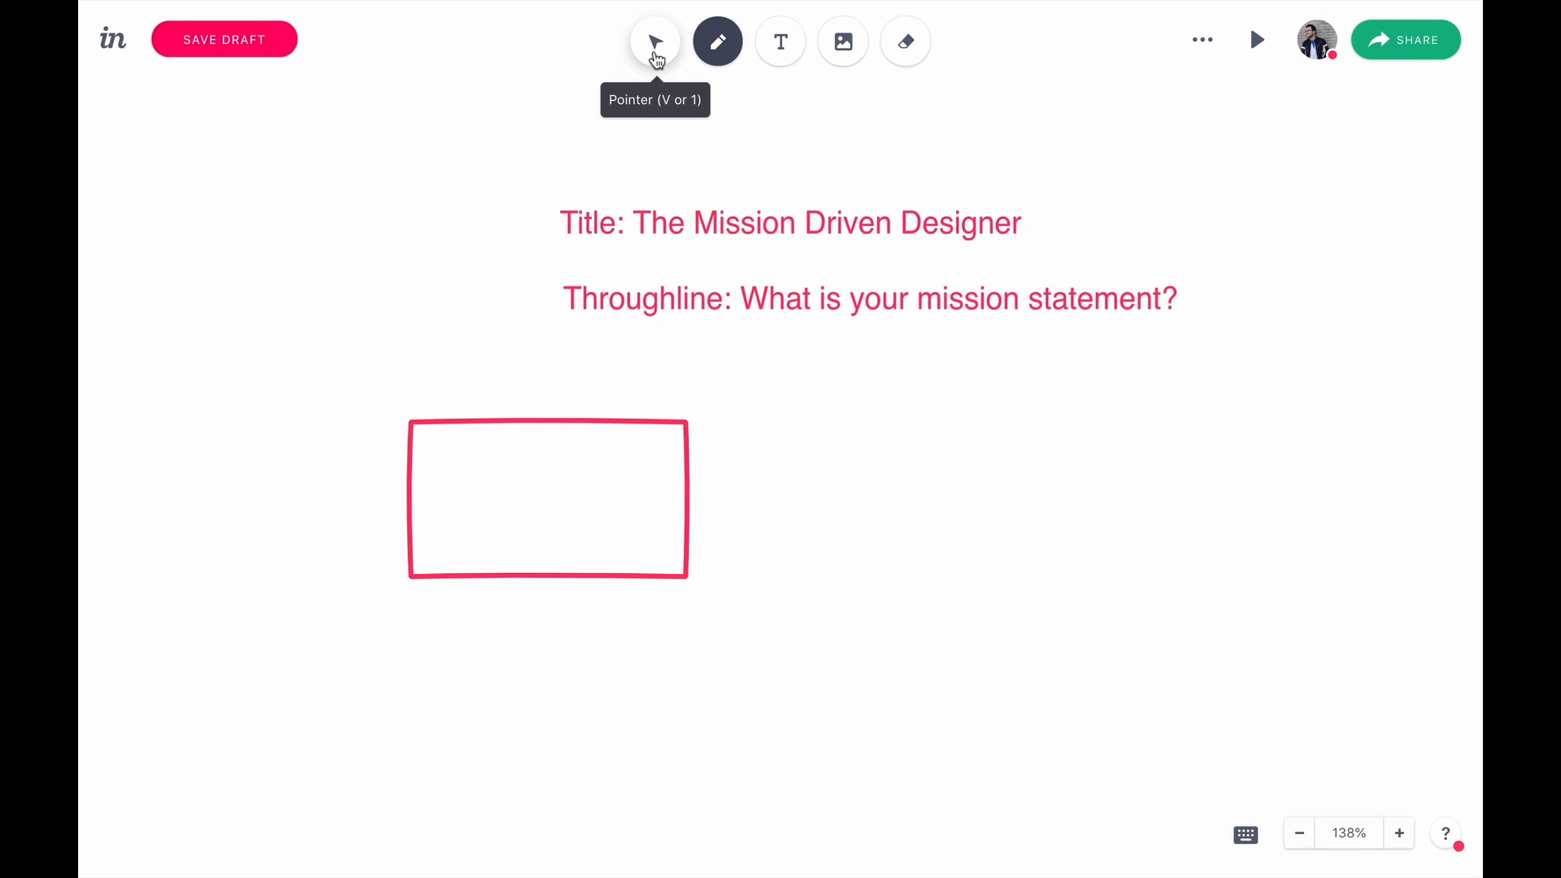
Add the label "Slide 1" under the rectangle and shift it closer to the rectangle's centre.
{"action": "left_click", "coordinate": [657, 49]}
{"action": "left_click", "coordinate": [773, 45]}
{"action": "left_click", "coordinate": [467, 631]}
{"action": "type", "text": "Slide 1"}
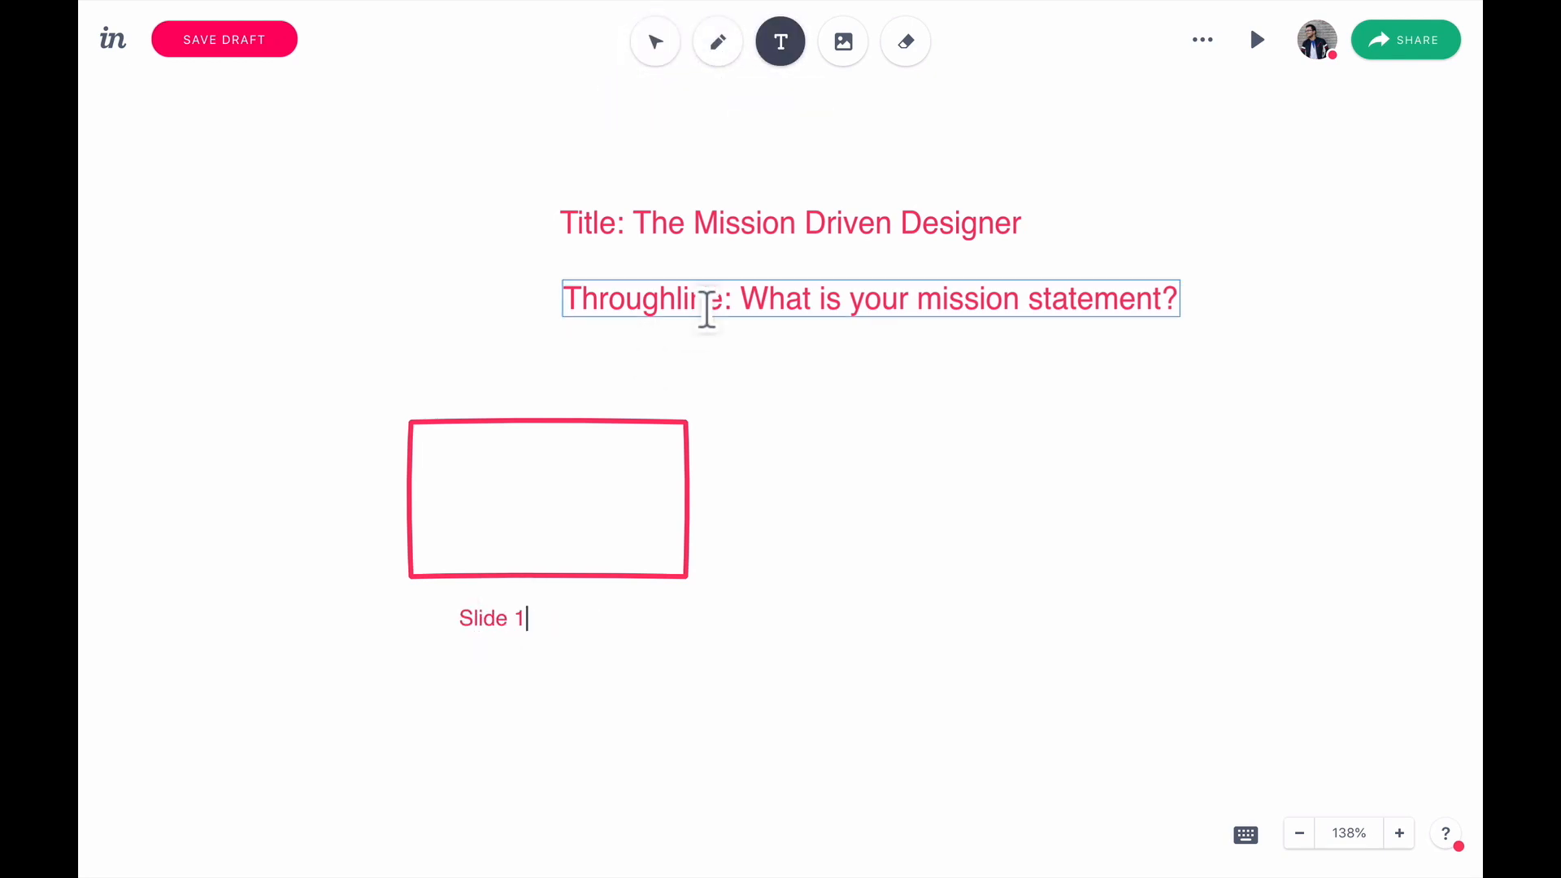
{"action": "left_click", "coordinate": [655, 43]}
{"action": "left_click", "coordinate": [493, 618]}
{"action": "left_click_drag", "start_coordinate": [492, 618], "coordinate": [530, 618]}
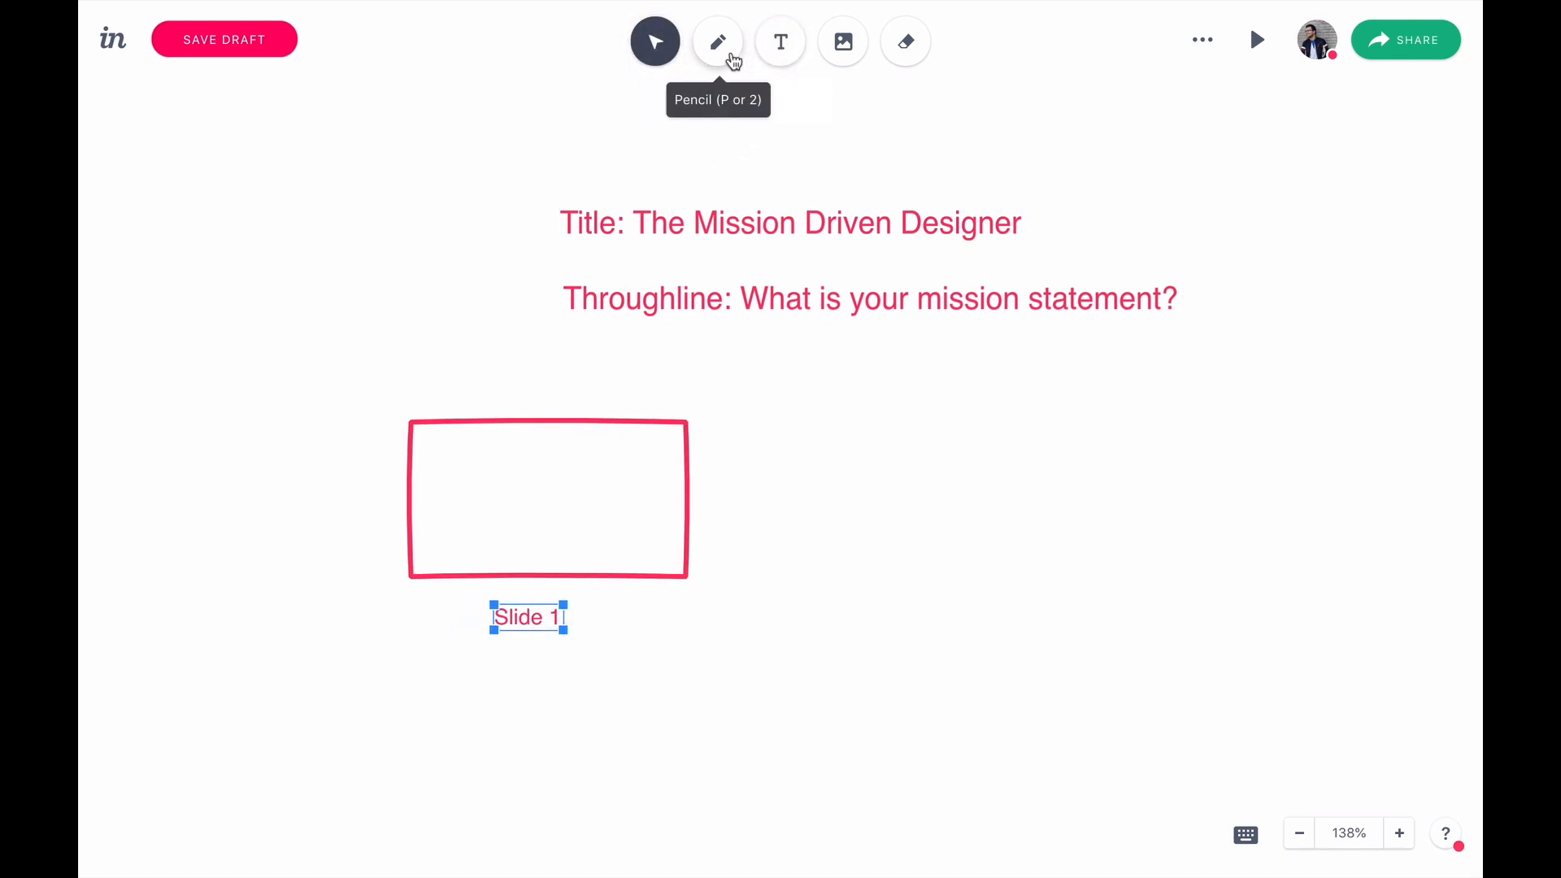
Add the text "1329" inside the slide rectangle and move it to the rectangle's centre.
{"action": "left_click", "coordinate": [727, 53]}
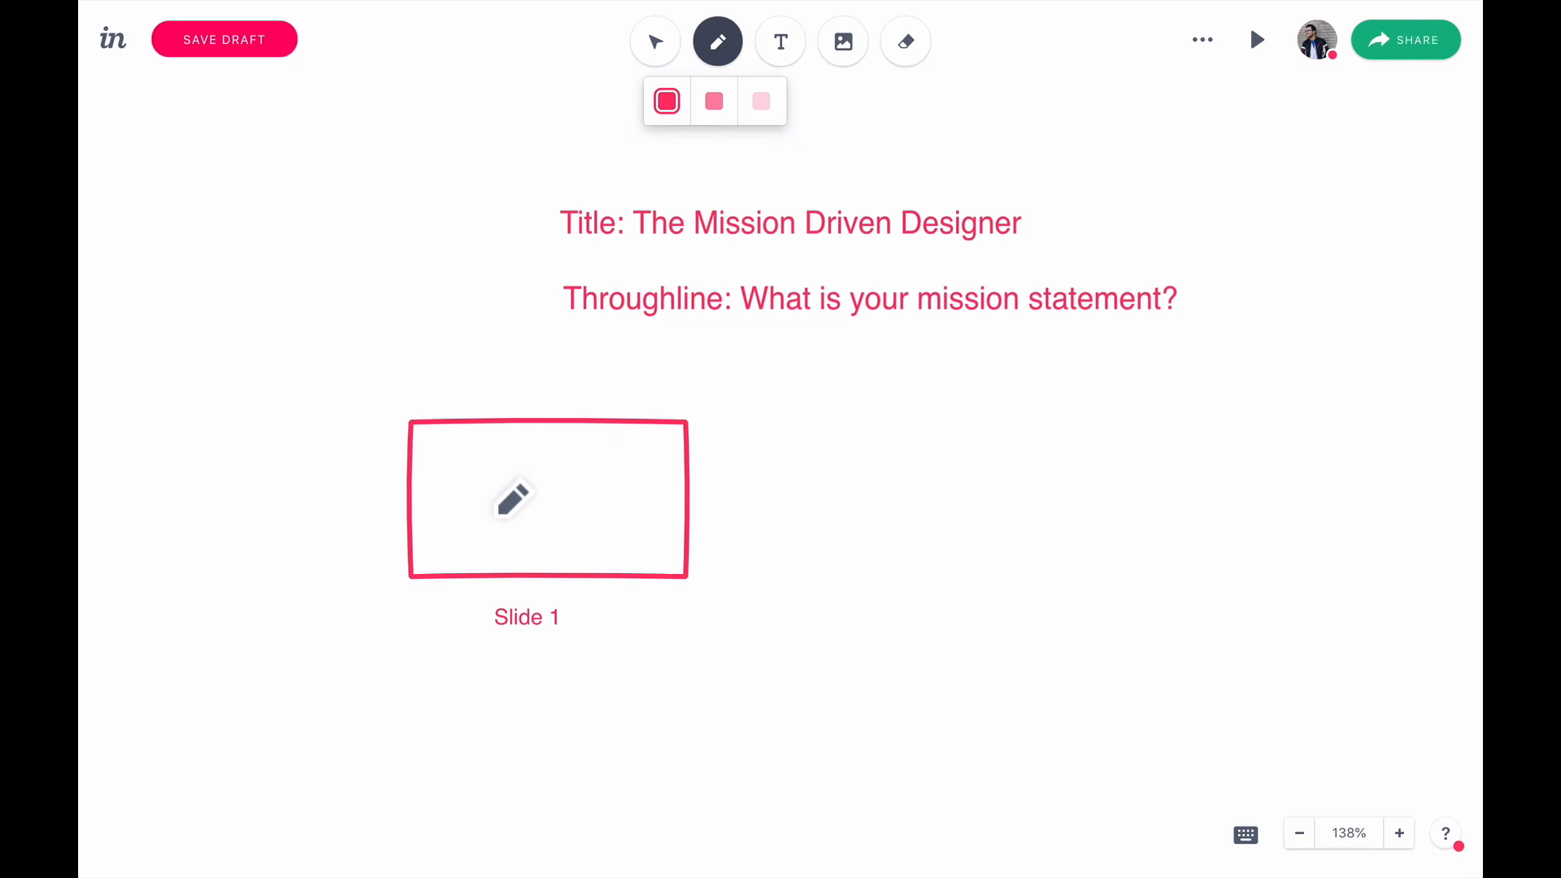
{"action": "left_click", "coordinate": [780, 42]}
{"action": "left_click", "coordinate": [497, 512]}
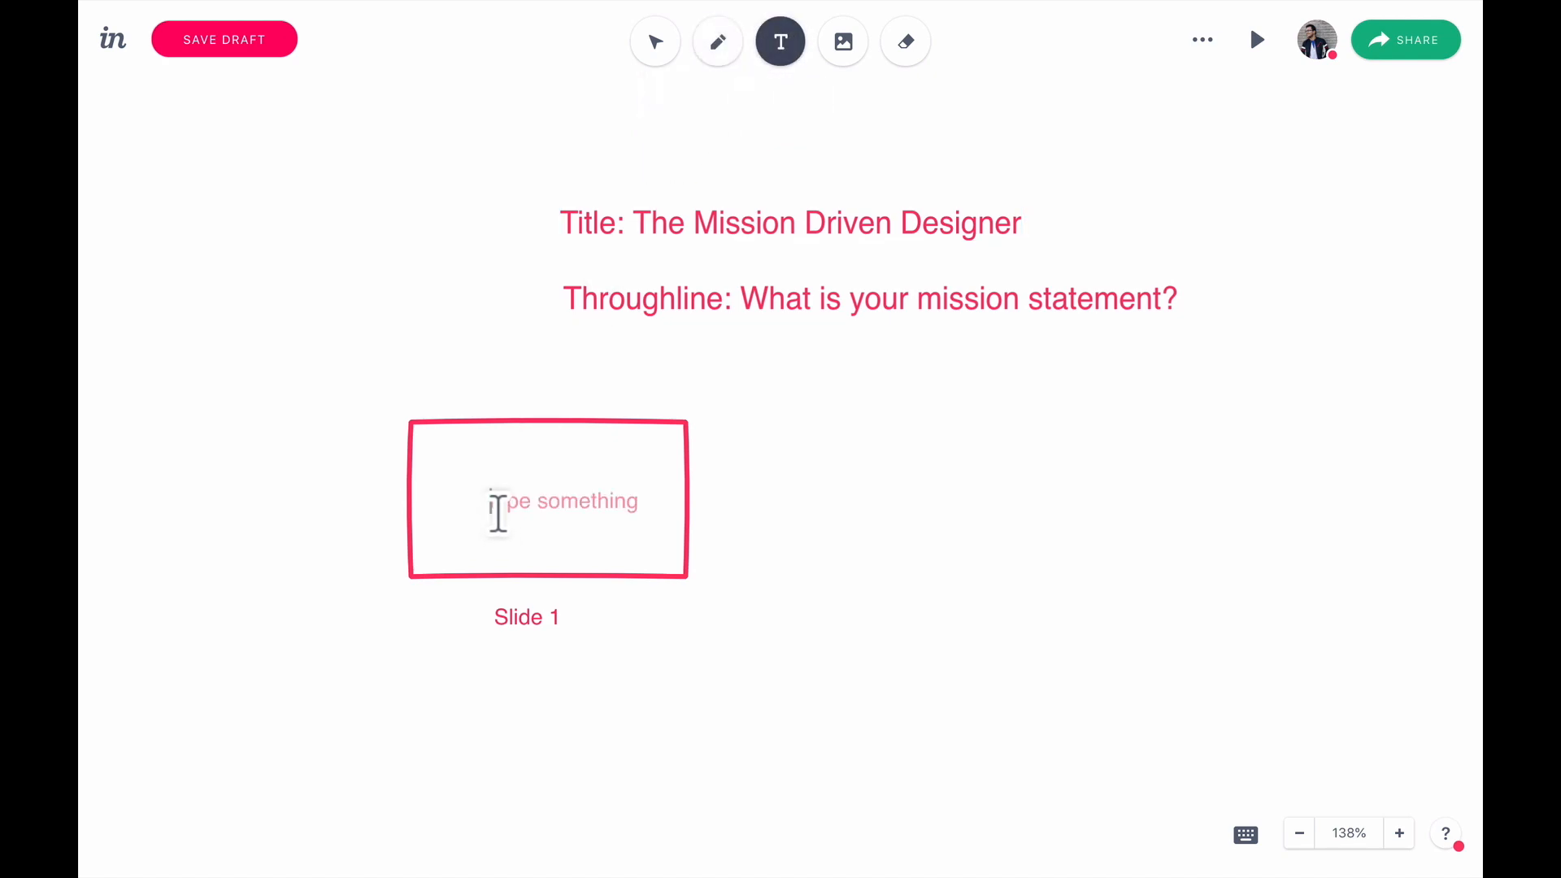
{"action": "type", "text": "1329"}
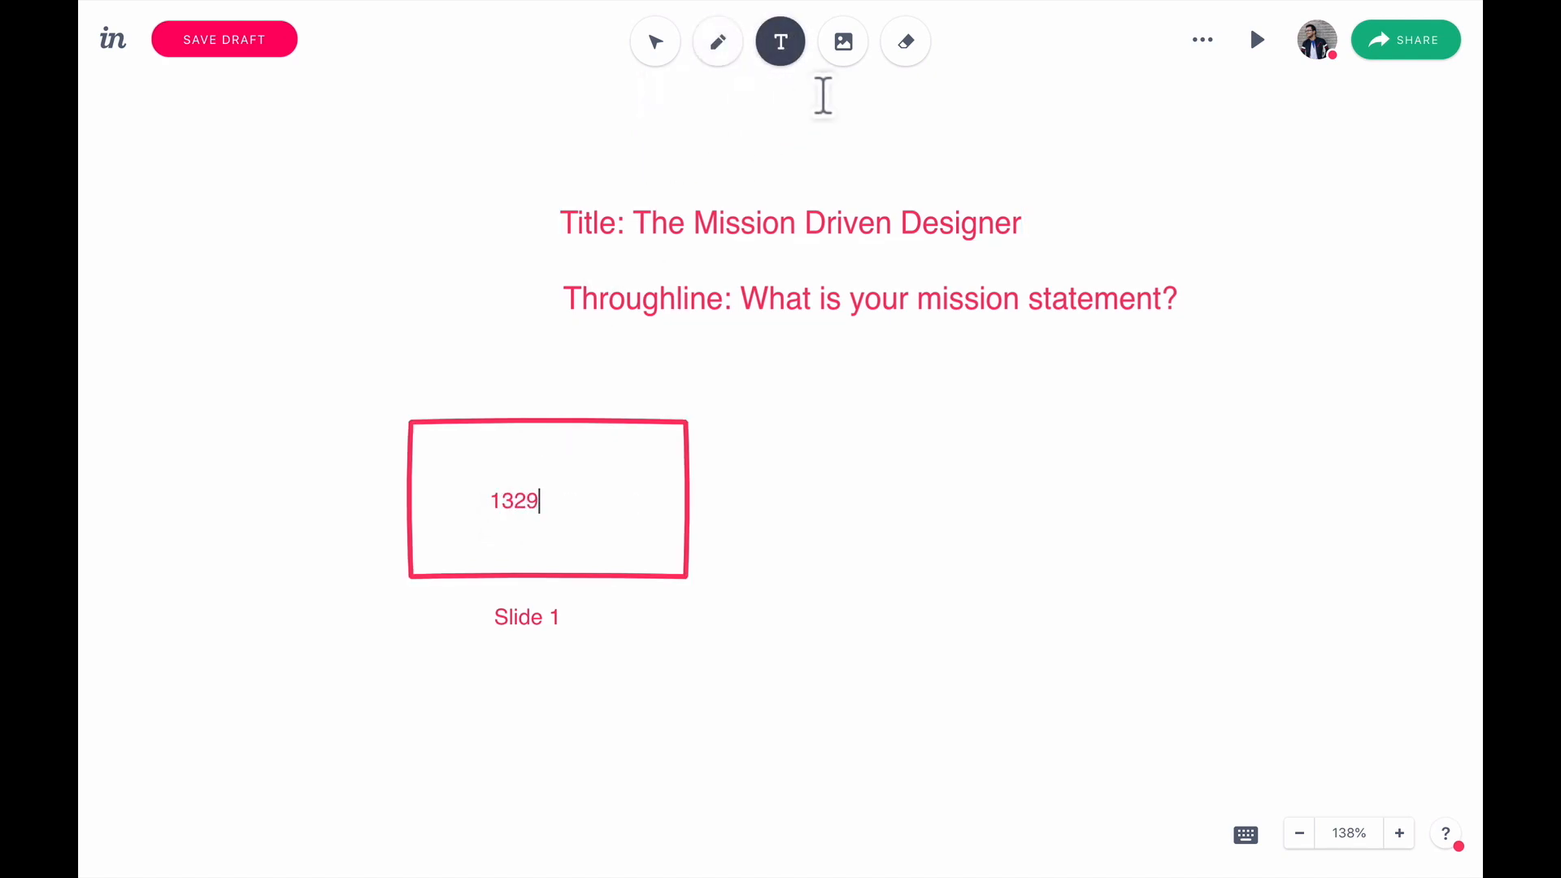
{"action": "left_click", "coordinate": [650, 44]}
{"action": "left_click", "coordinate": [531, 500]}
{"action": "left_click_drag", "start_coordinate": [531, 500], "coordinate": [562, 499]}
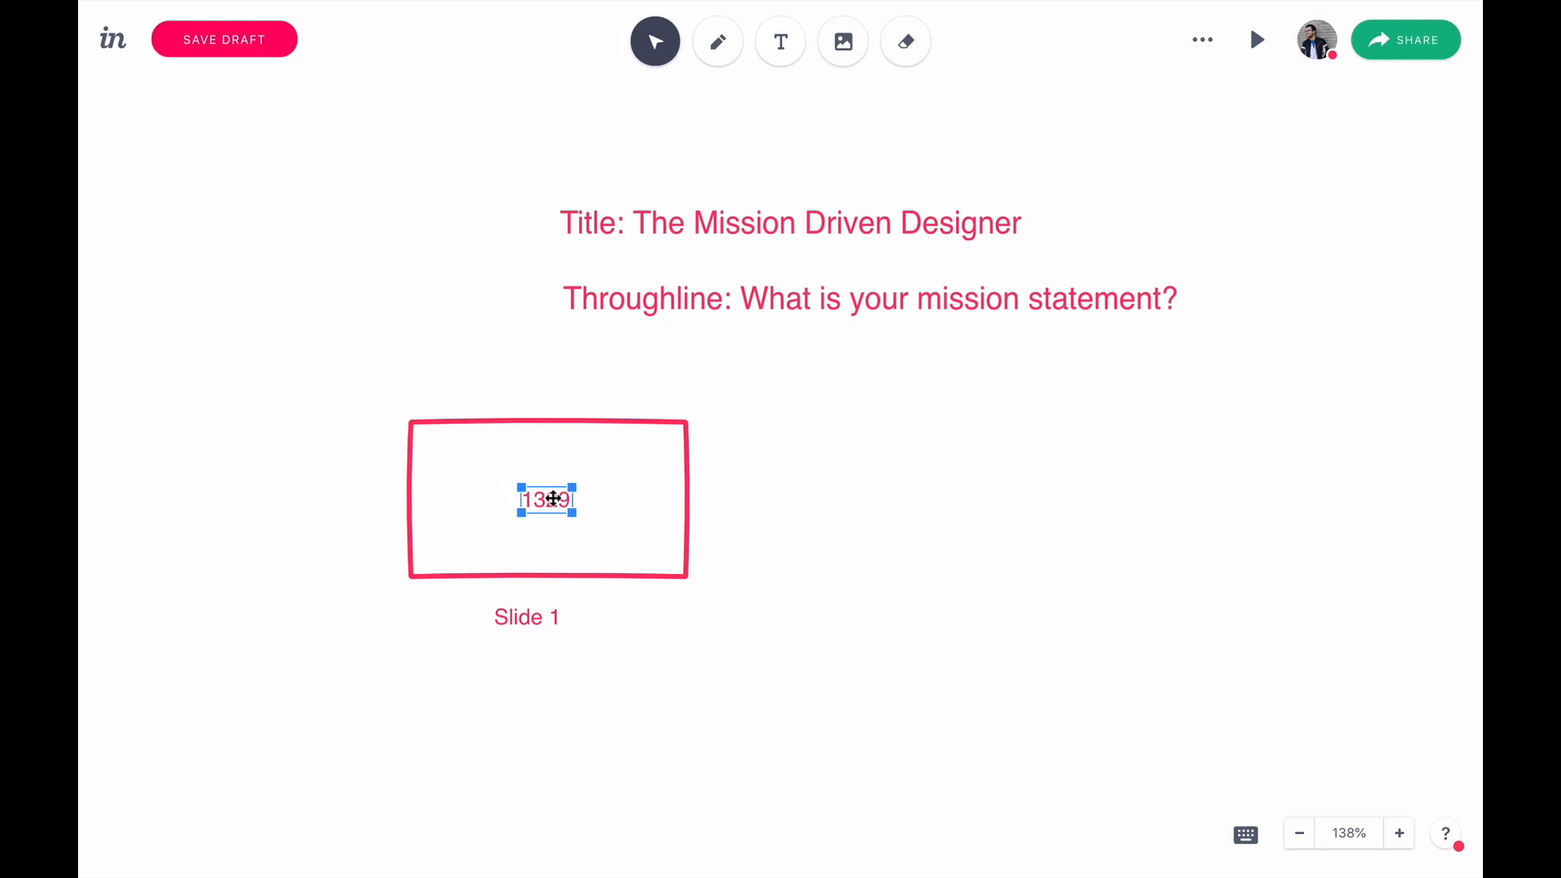
Add the note "The amount of weeks I have left on this planet. Which is why mission statement is important." beside the slide rectangle.
{"action": "left_click", "coordinate": [782, 44]}
{"action": "left_click", "coordinate": [749, 478]}
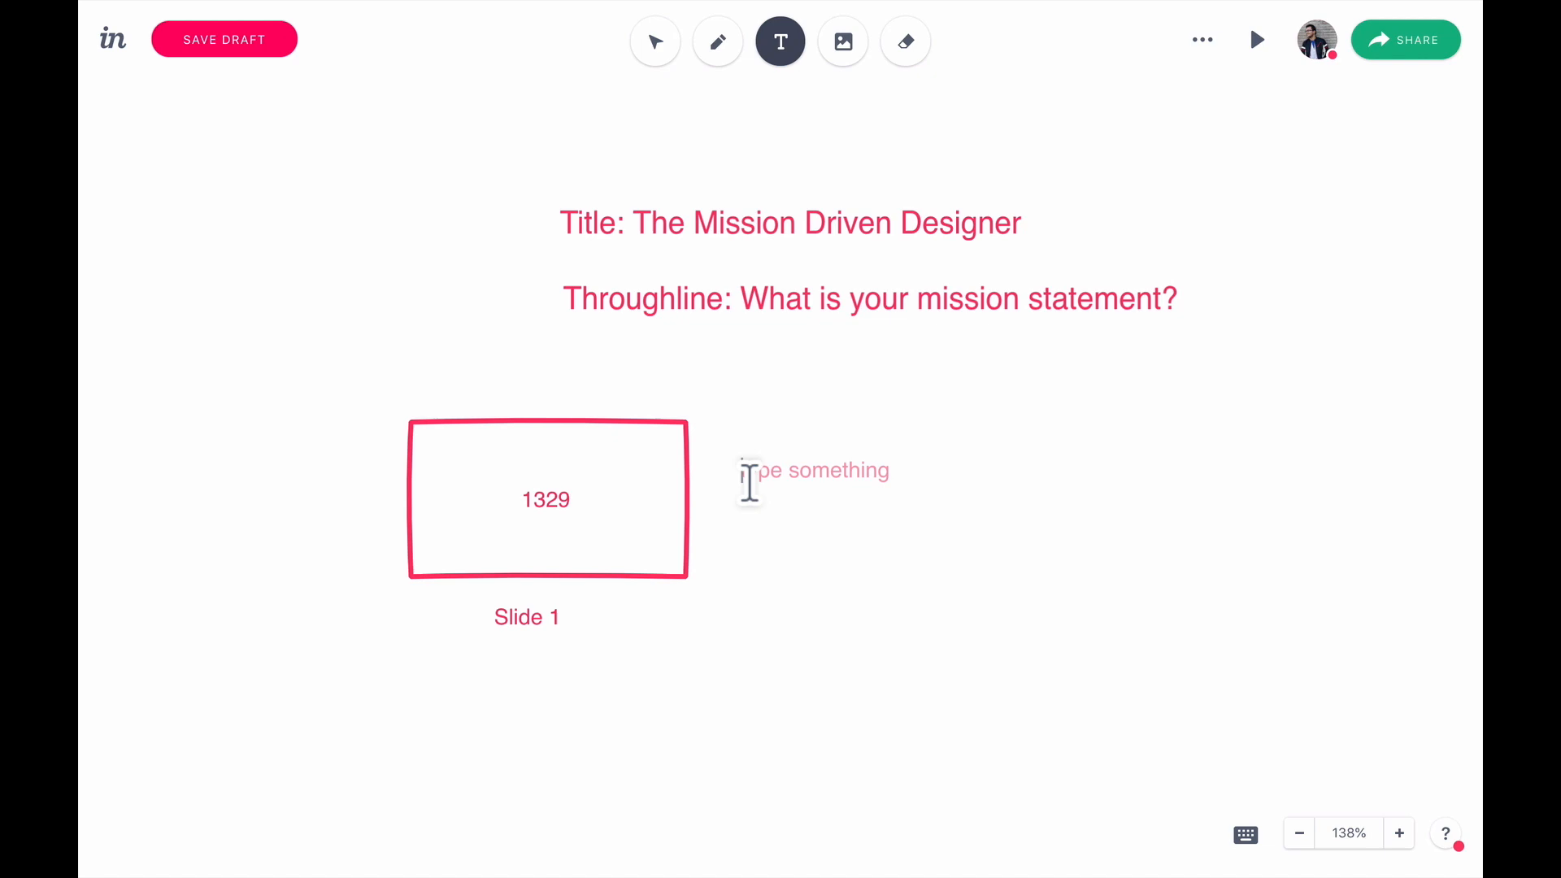
{"action": "type", "text": "The amo"}
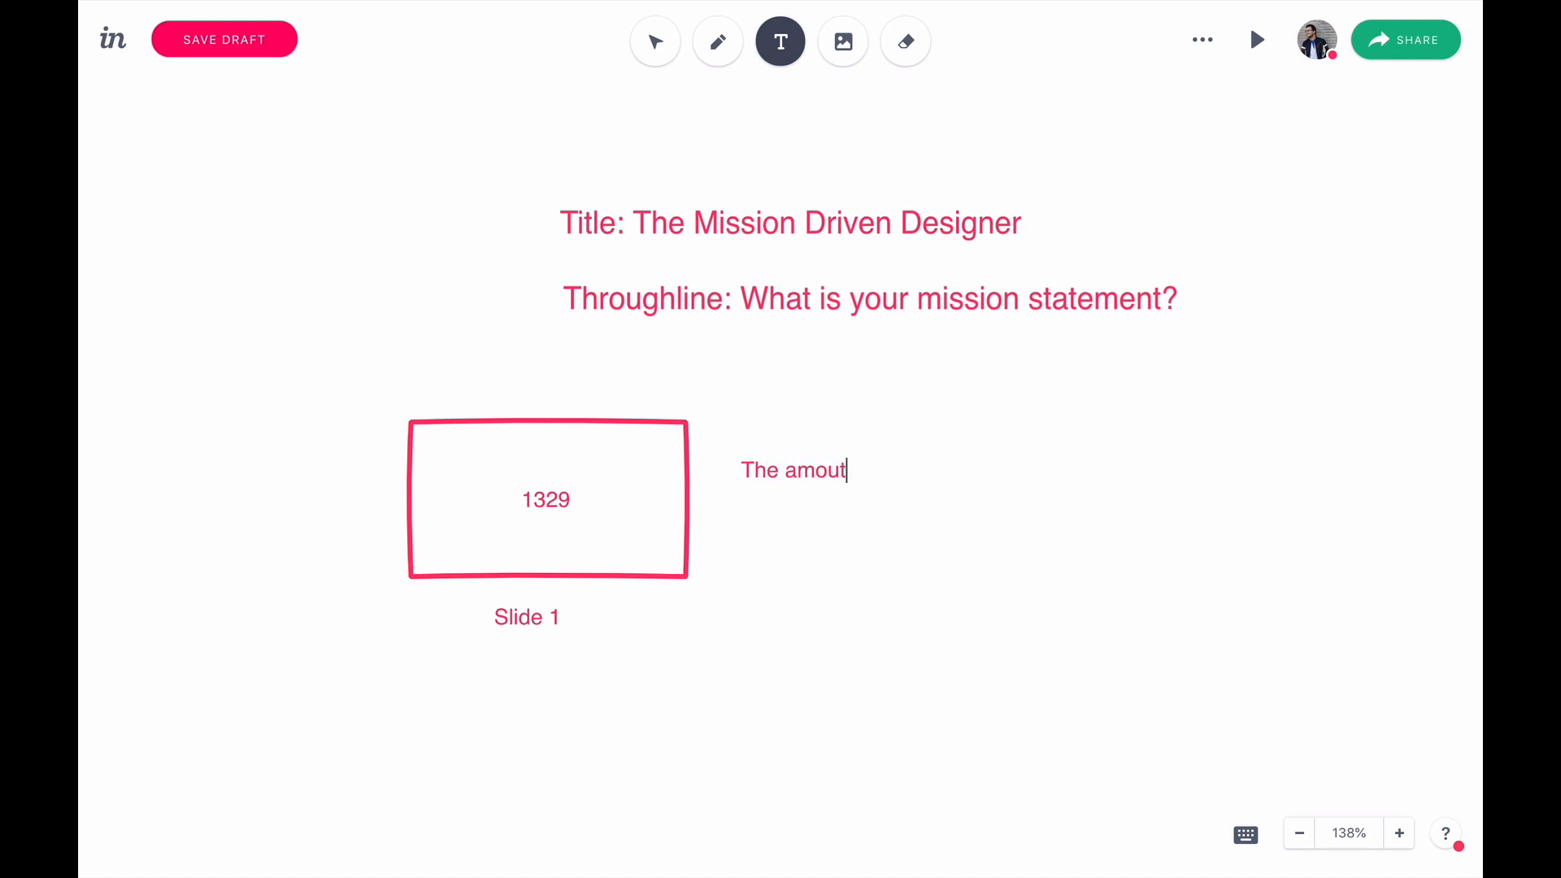
{"action": "type", "text": "unt of weeks I have left on this planet. Which is why"}
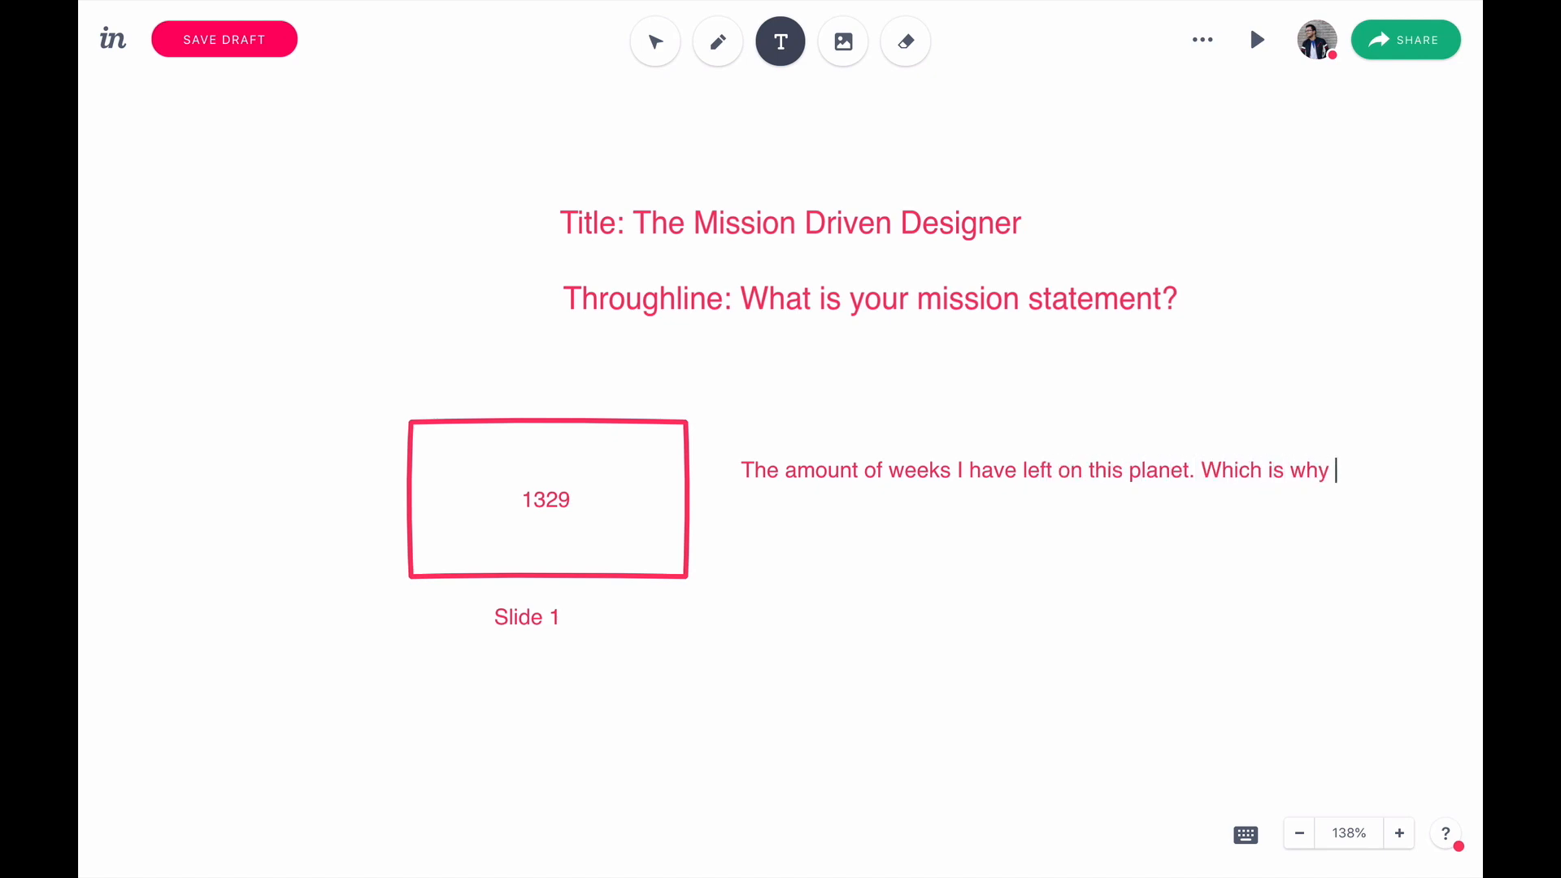
{"action": "type", "text": " mission statement is immpo"}
{"action": "key", "text": "BackSpace"}
{"action": "key", "text": "BackSpace"}
{"action": "type", "text": "portant."}
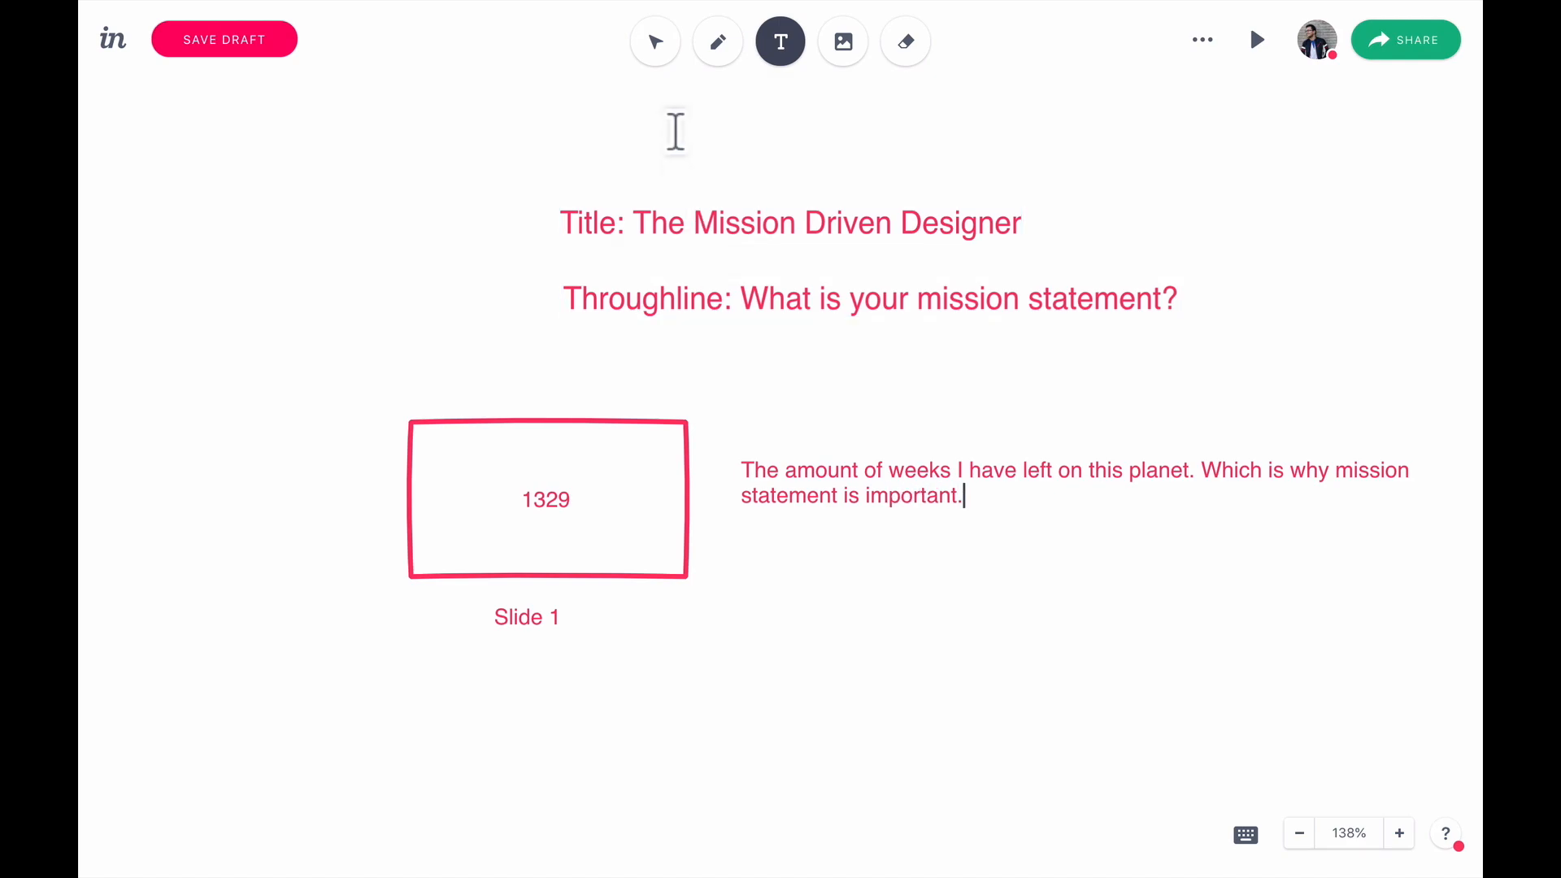
{"action": "left_click", "coordinate": [655, 41]}
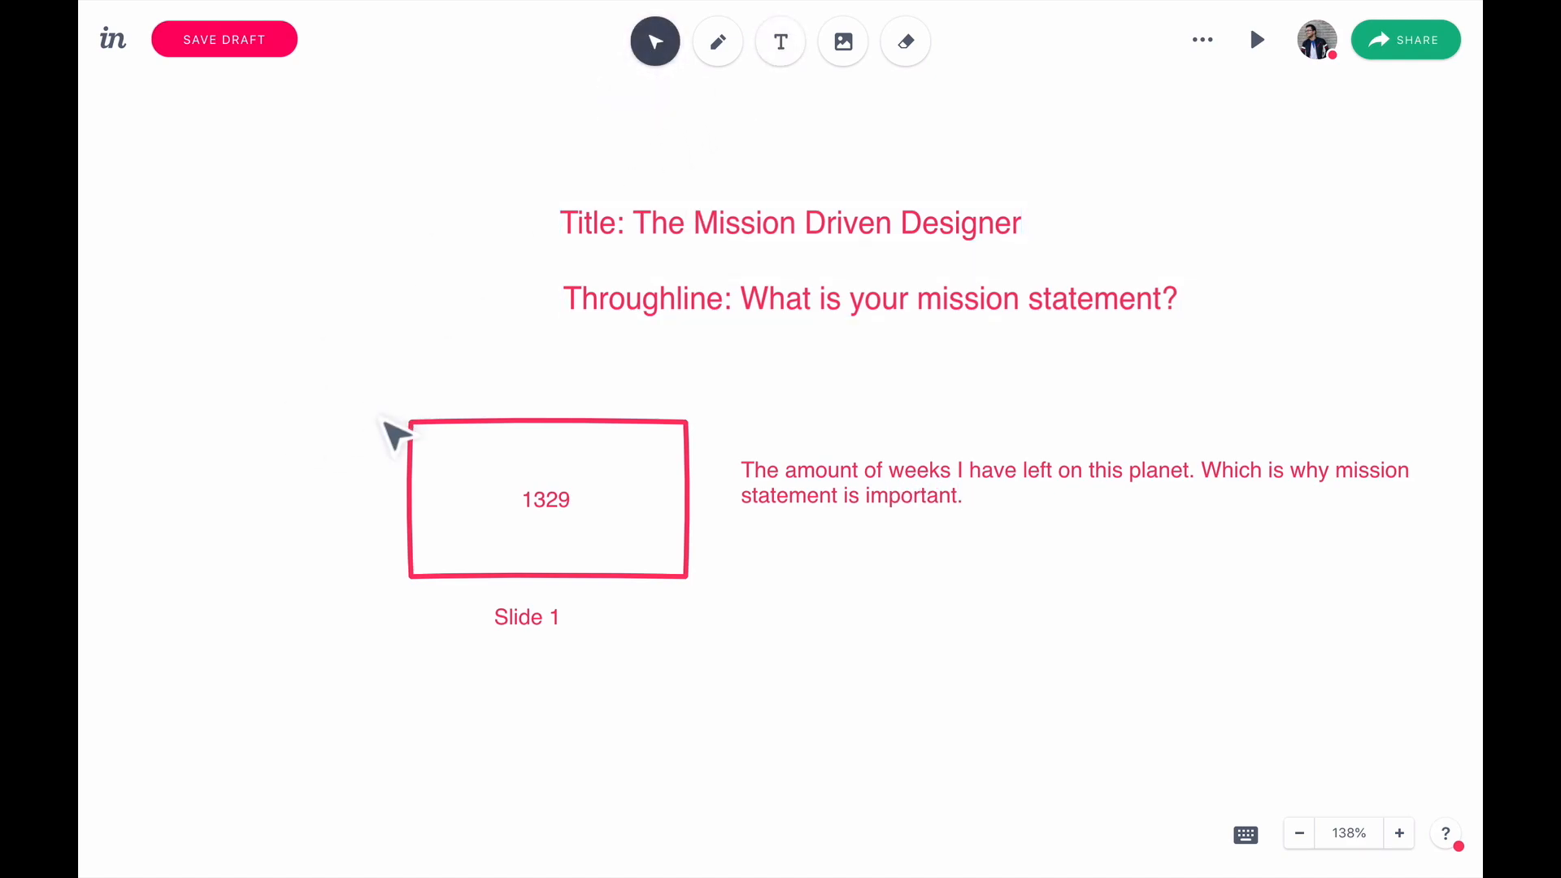
Duplicate the whole slide row, with its rectangle, number, label and note, four times down the canvas.
{"action": "scroll", "coordinate": [394, 432], "scroll_direction": "down", "scroll_amount": 2}
{"action": "scroll", "coordinate": [395, 432], "scroll_direction": "down", "scroll_amount": 1}
{"action": "left_click_drag", "start_coordinate": [390, 345], "coordinate": [869, 569]}
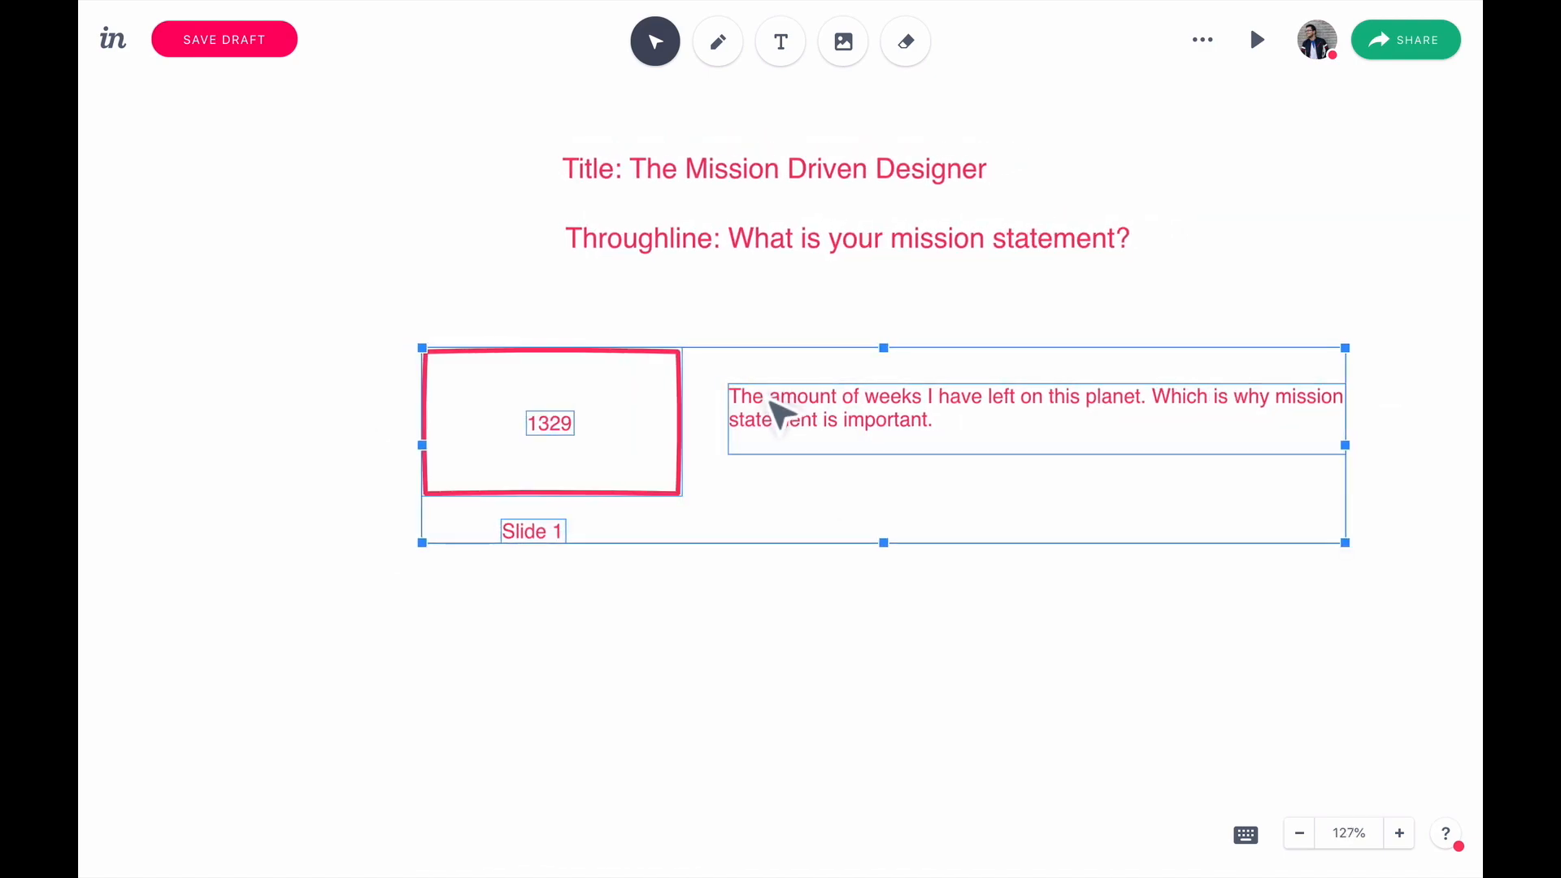
{"action": "scroll", "coordinate": [776, 406], "scroll_direction": "down", "scroll_amount": 3}
{"action": "left_click_drag", "start_coordinate": [788, 394], "coordinate": [791, 593]}
{"action": "scroll", "coordinate": [804, 606], "scroll_direction": "down", "scroll_amount": 5}
{"action": "scroll", "coordinate": [803, 606], "scroll_direction": "down", "scroll_amount": 3}
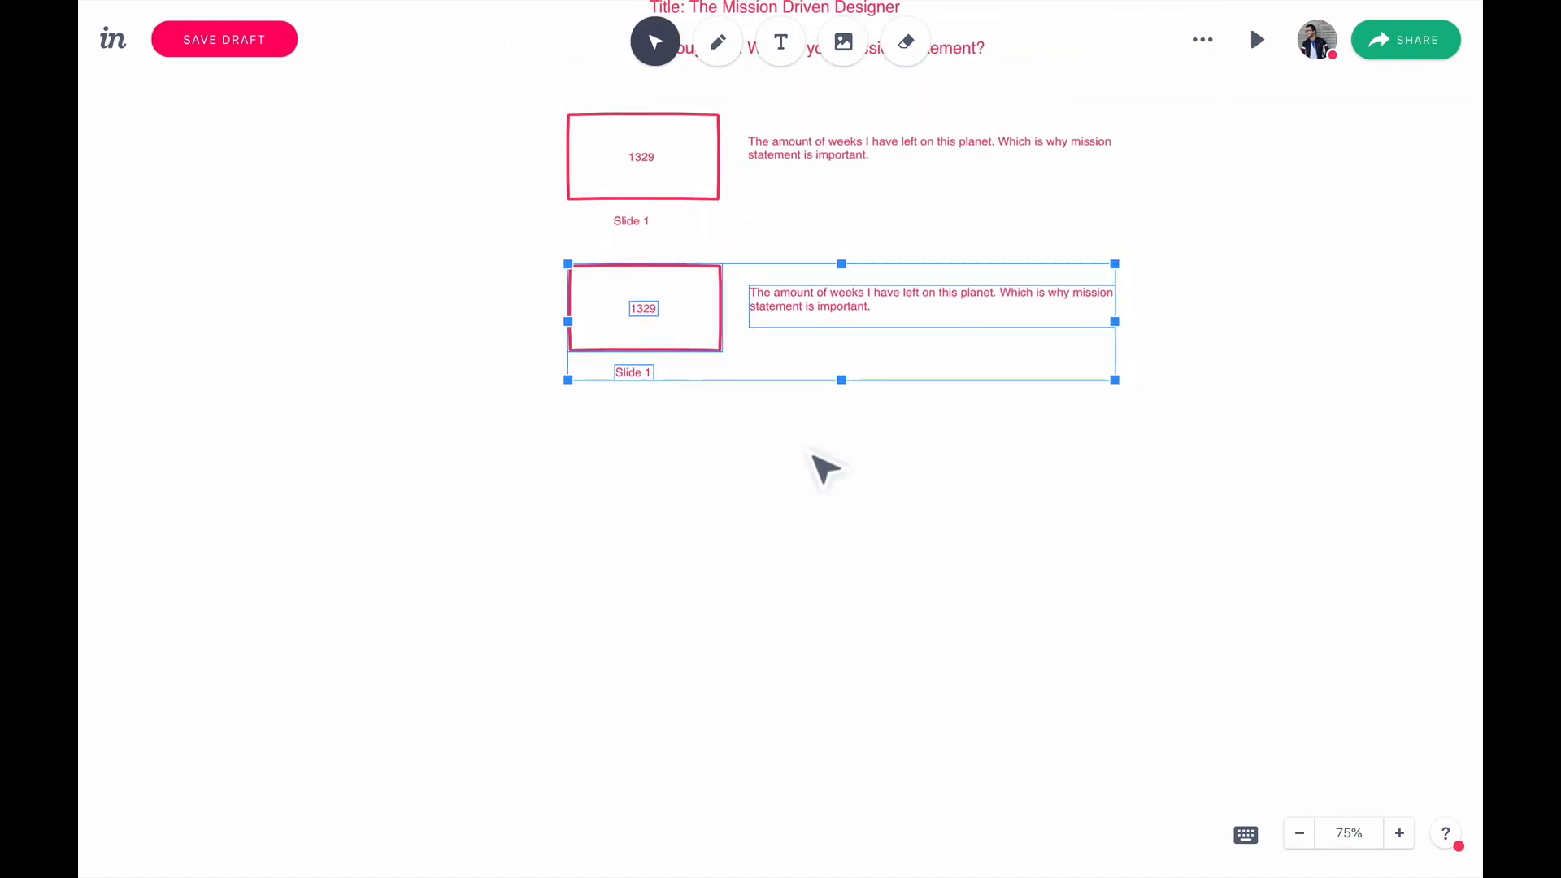
{"action": "left_click_drag", "start_coordinate": [825, 313], "coordinate": [816, 725]}
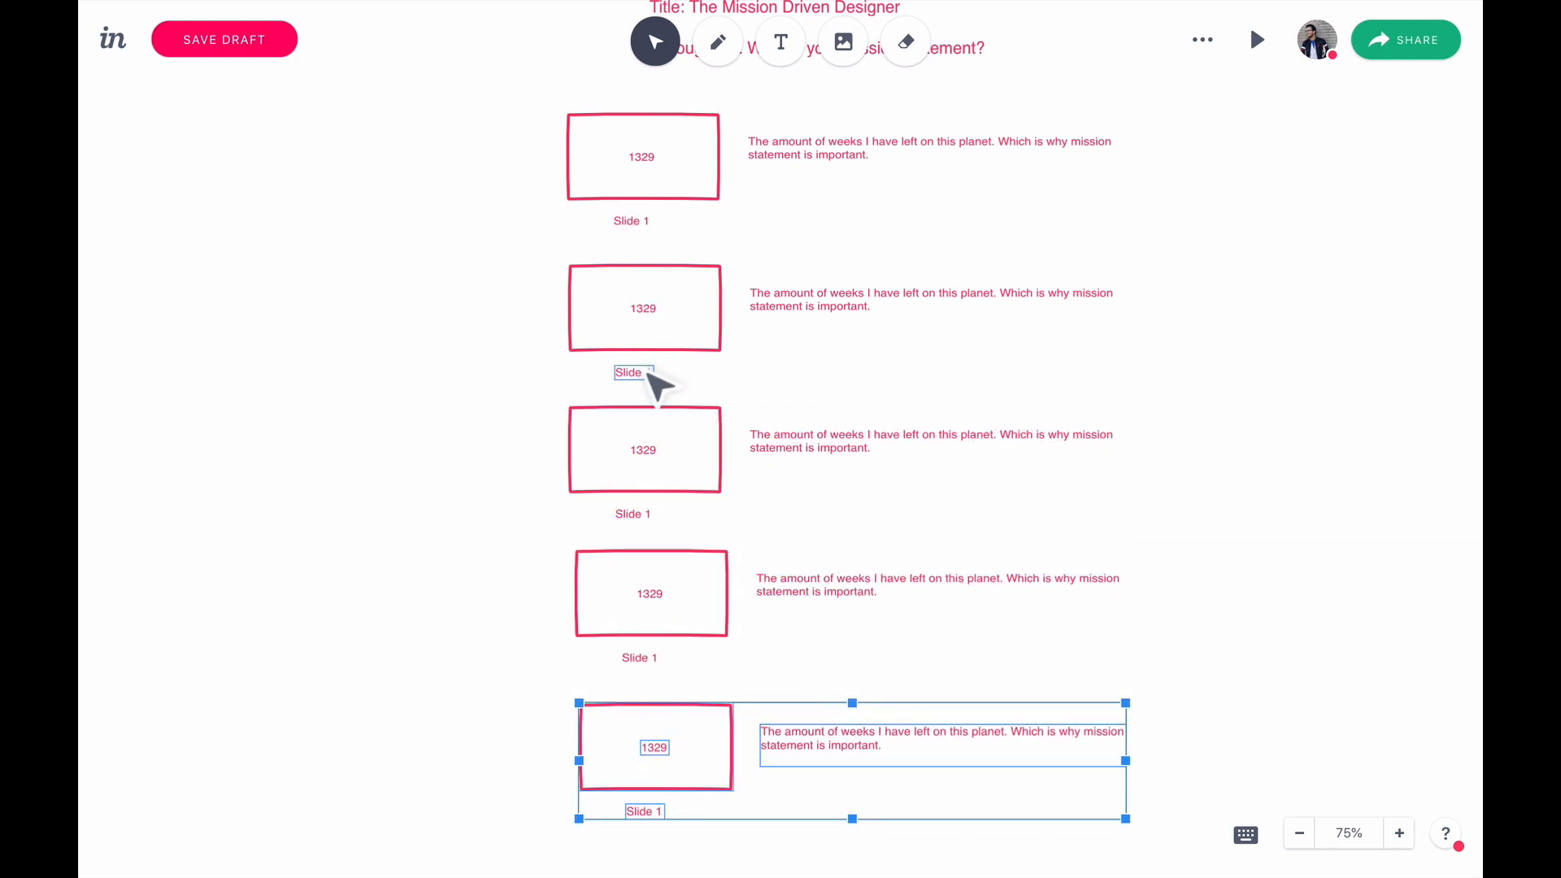
Renumber the four duplicated slide labels as Slide 2, Slide 3, Slide 4 and Slide 5, from the second row down.
{"action": "double_click", "coordinate": [642, 372]}
{"action": "type", "text": "2"}
{"action": "double_click", "coordinate": [650, 513]}
{"action": "type", "text": "3"}
{"action": "double_click", "coordinate": [654, 658]}
{"action": "type", "text": "4"}
{"action": "double_click", "coordinate": [654, 811]}
{"action": "type", "text": "5"}
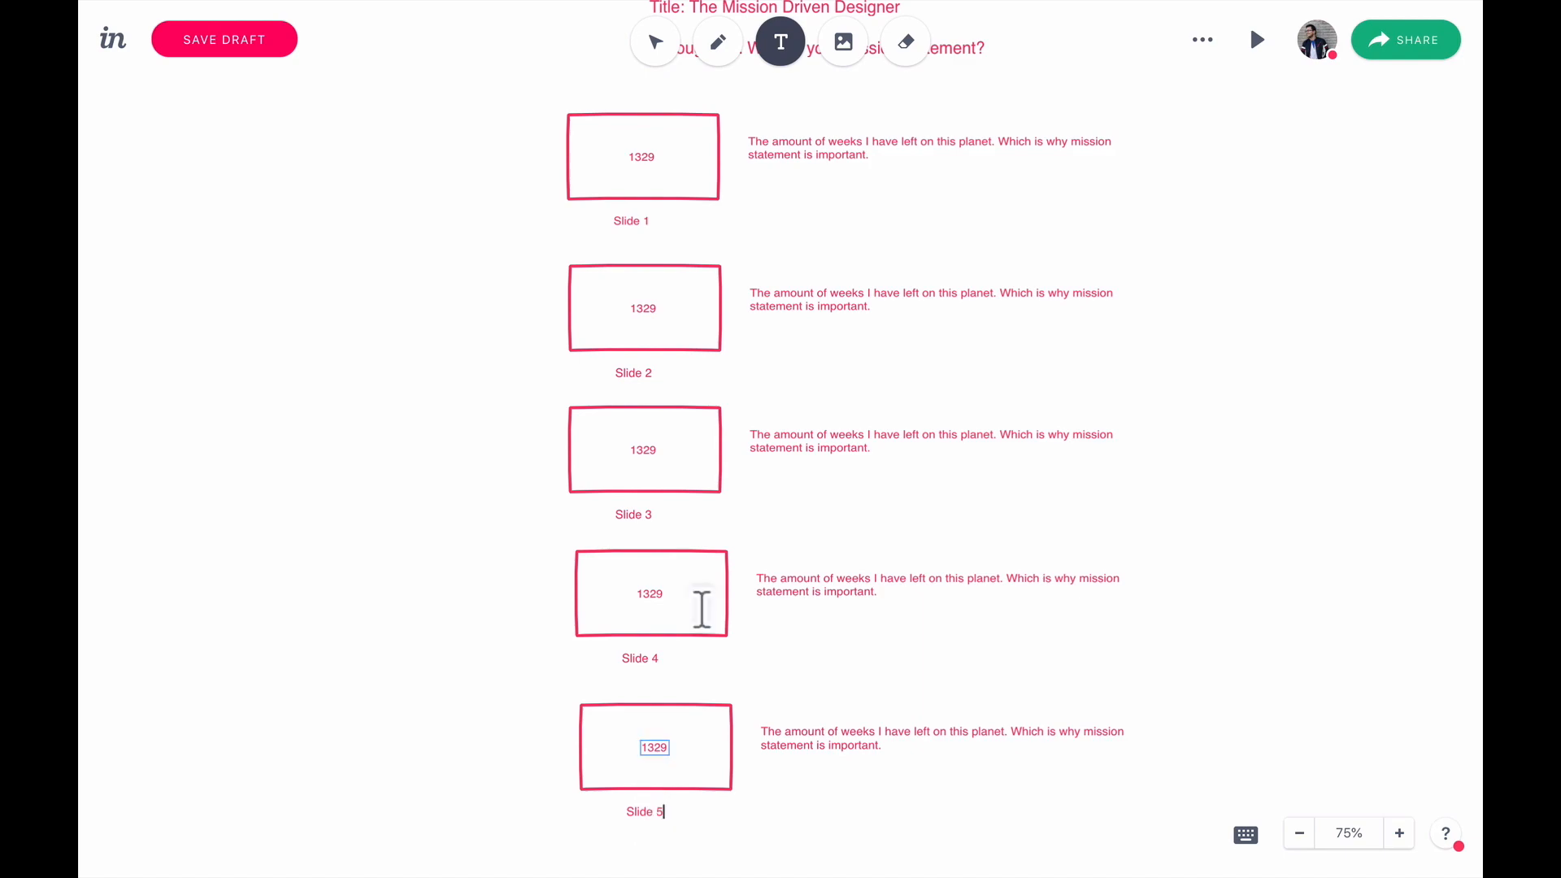
{"action": "left_click", "coordinate": [655, 65]}
Examine the title, throughline and first slide rows of the completed storyboard "The Mission Driven Designer".
{"action": "scroll", "coordinate": [487, 296], "scroll_direction": "up", "scroll_amount": 5}
{"action": "scroll", "coordinate": [496, 303], "scroll_direction": "down", "scroll_amount": 2}
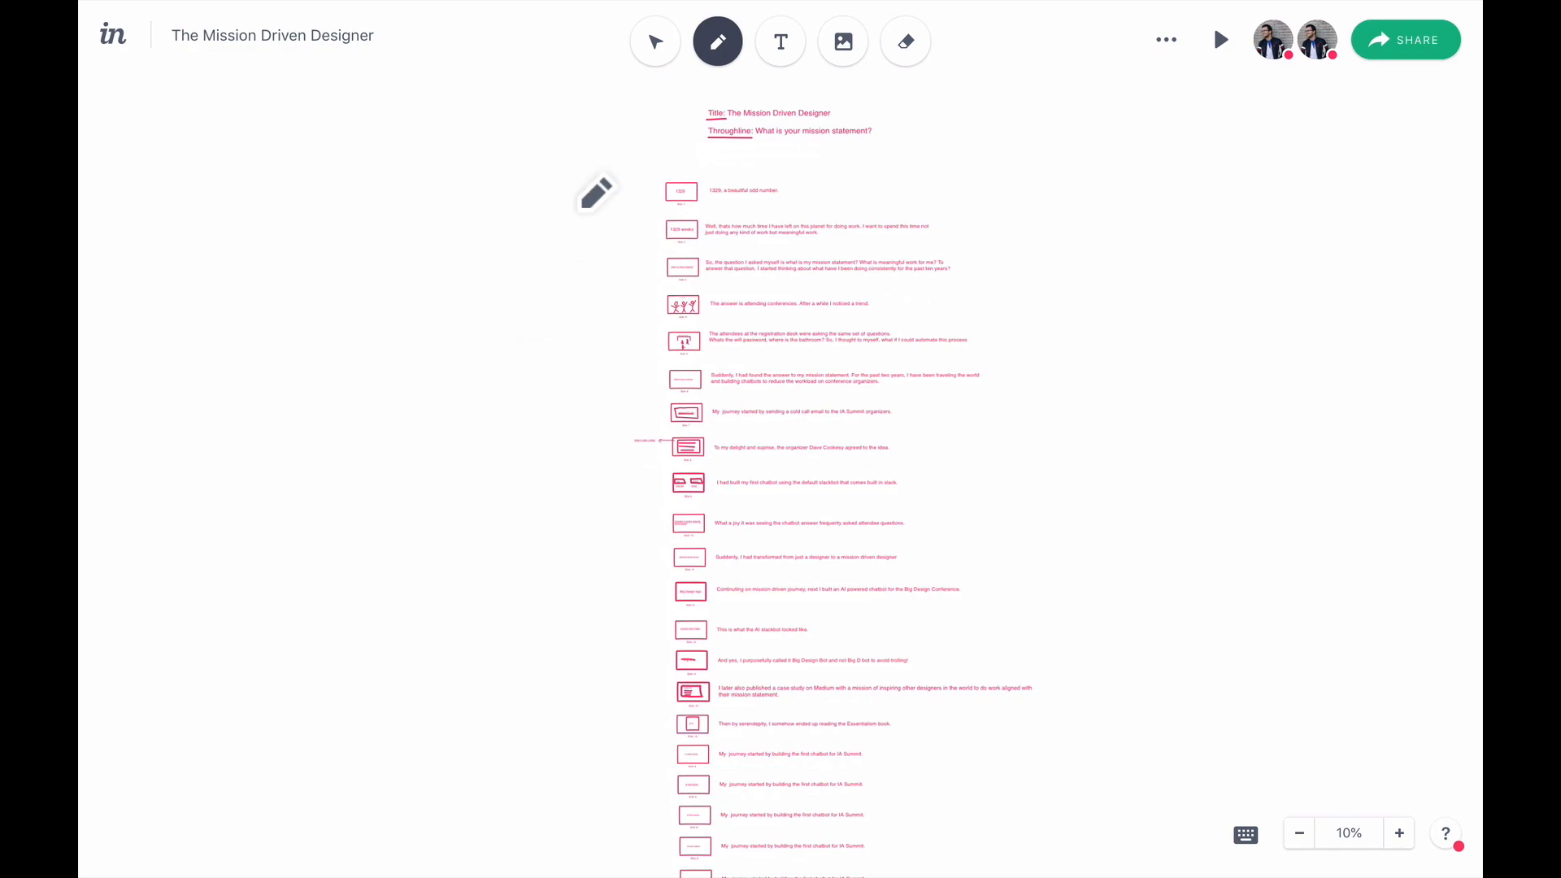
{"action": "scroll", "coordinate": [641, 155], "scroll_direction": "up", "scroll_amount": 3}
{"action": "scroll", "coordinate": [641, 154], "scroll_direction": "up", "scroll_amount": 2}
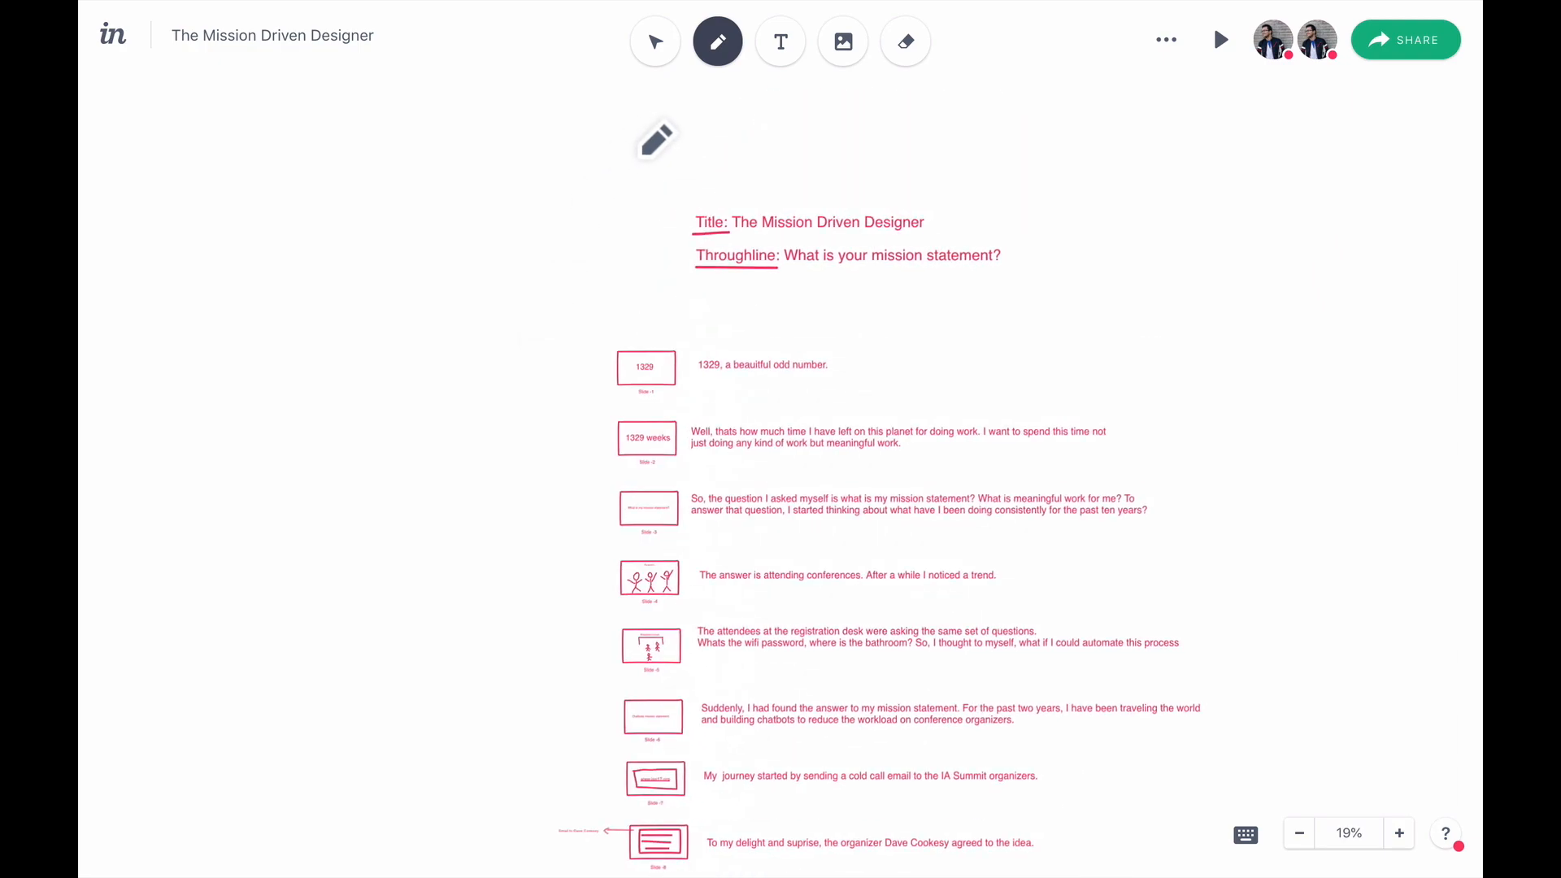
{"action": "scroll", "coordinate": [576, 271], "scroll_direction": "up", "scroll_amount": 4}
{"action": "scroll", "coordinate": [576, 272], "scroll_direction": "right", "scroll_amount": 3}
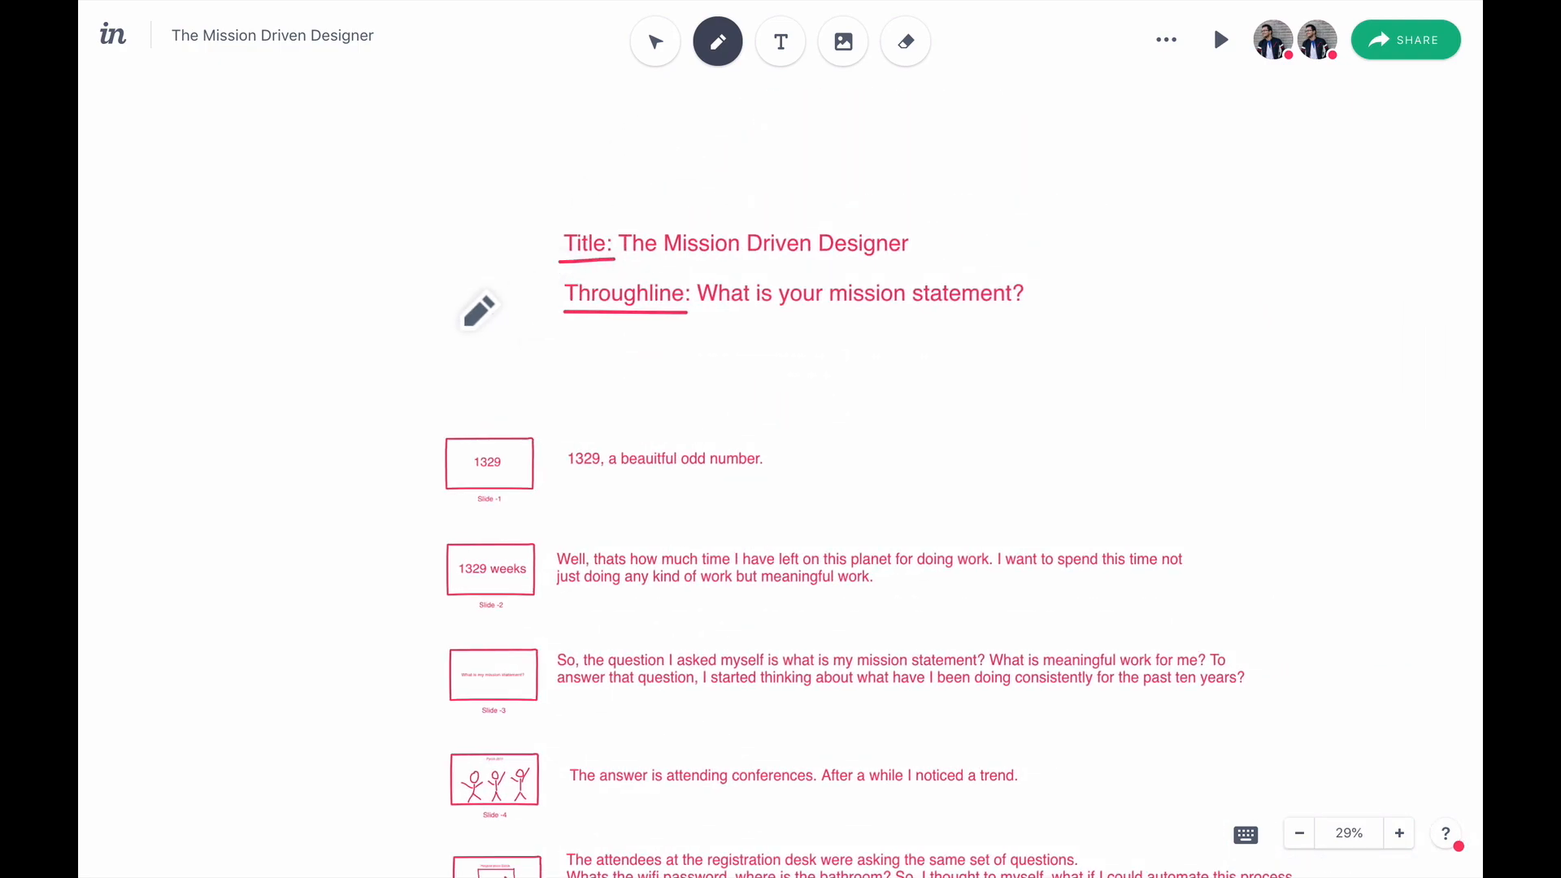
{"action": "left_click", "coordinate": [655, 49]}
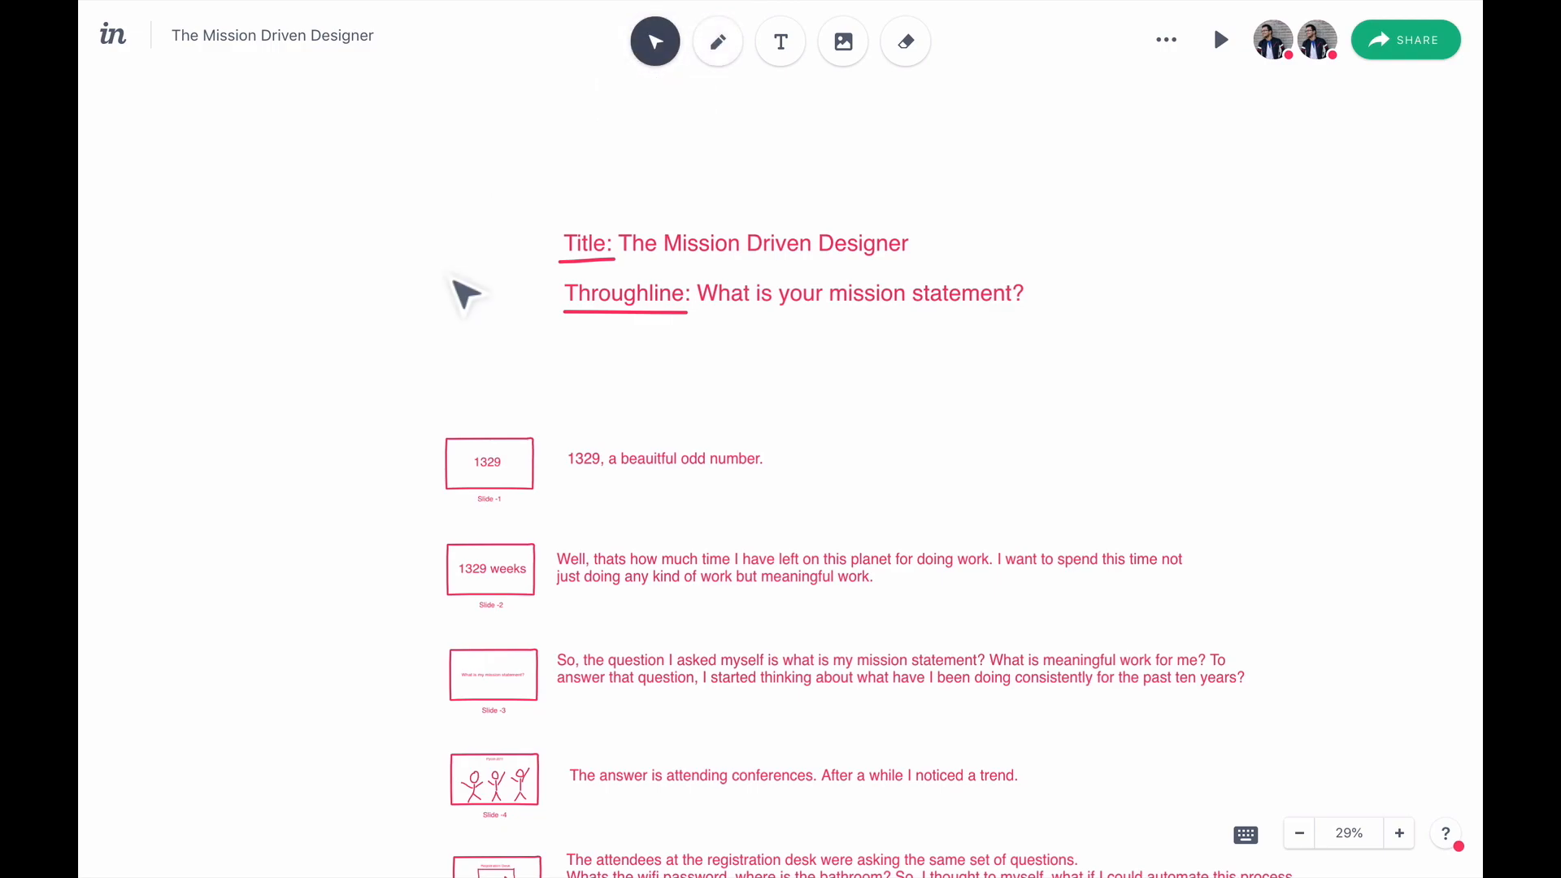
{"action": "scroll", "coordinate": [464, 293], "scroll_direction": "down", "scroll_amount": 1}
{"action": "scroll", "coordinate": [464, 296], "scroll_direction": "down", "scroll_amount": 1}
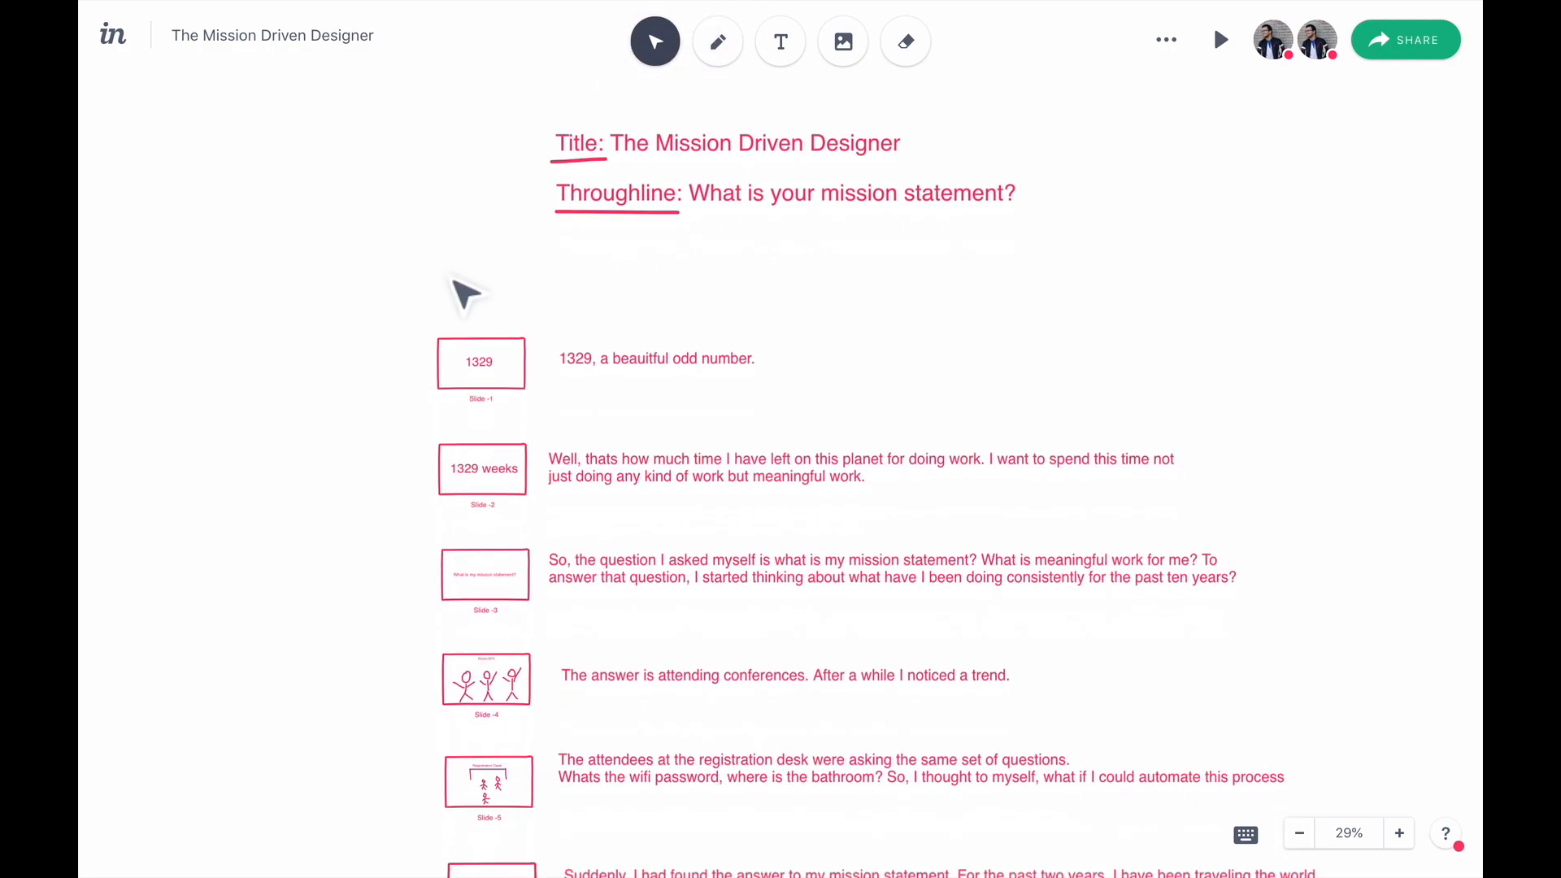
{"action": "scroll", "coordinate": [363, 484], "scroll_direction": "down", "scroll_amount": 2}
{"action": "scroll", "coordinate": [361, 485], "scroll_direction": "up", "scroll_amount": 1}
{"action": "scroll", "coordinate": [362, 485], "scroll_direction": "down", "scroll_amount": 1}
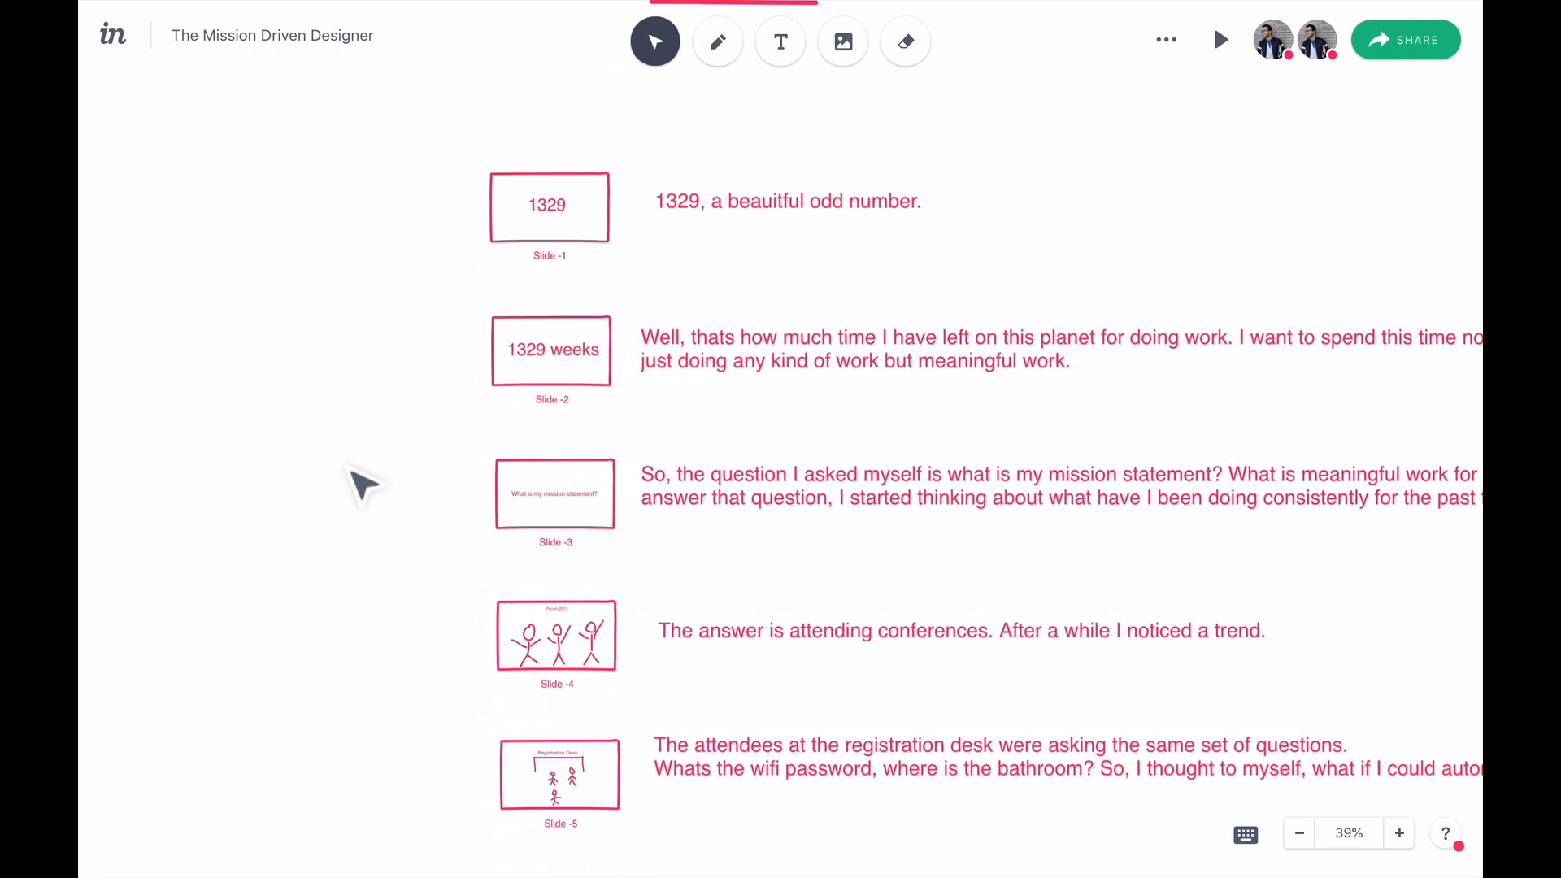
{"action": "scroll", "coordinate": [363, 485], "scroll_direction": "up", "scroll_amount": 1}
{"action": "scroll", "coordinate": [244, 432], "scroll_direction": "up", "scroll_amount": 2}
{"action": "scroll", "coordinate": [241, 430], "scroll_direction": "right", "scroll_amount": 3}
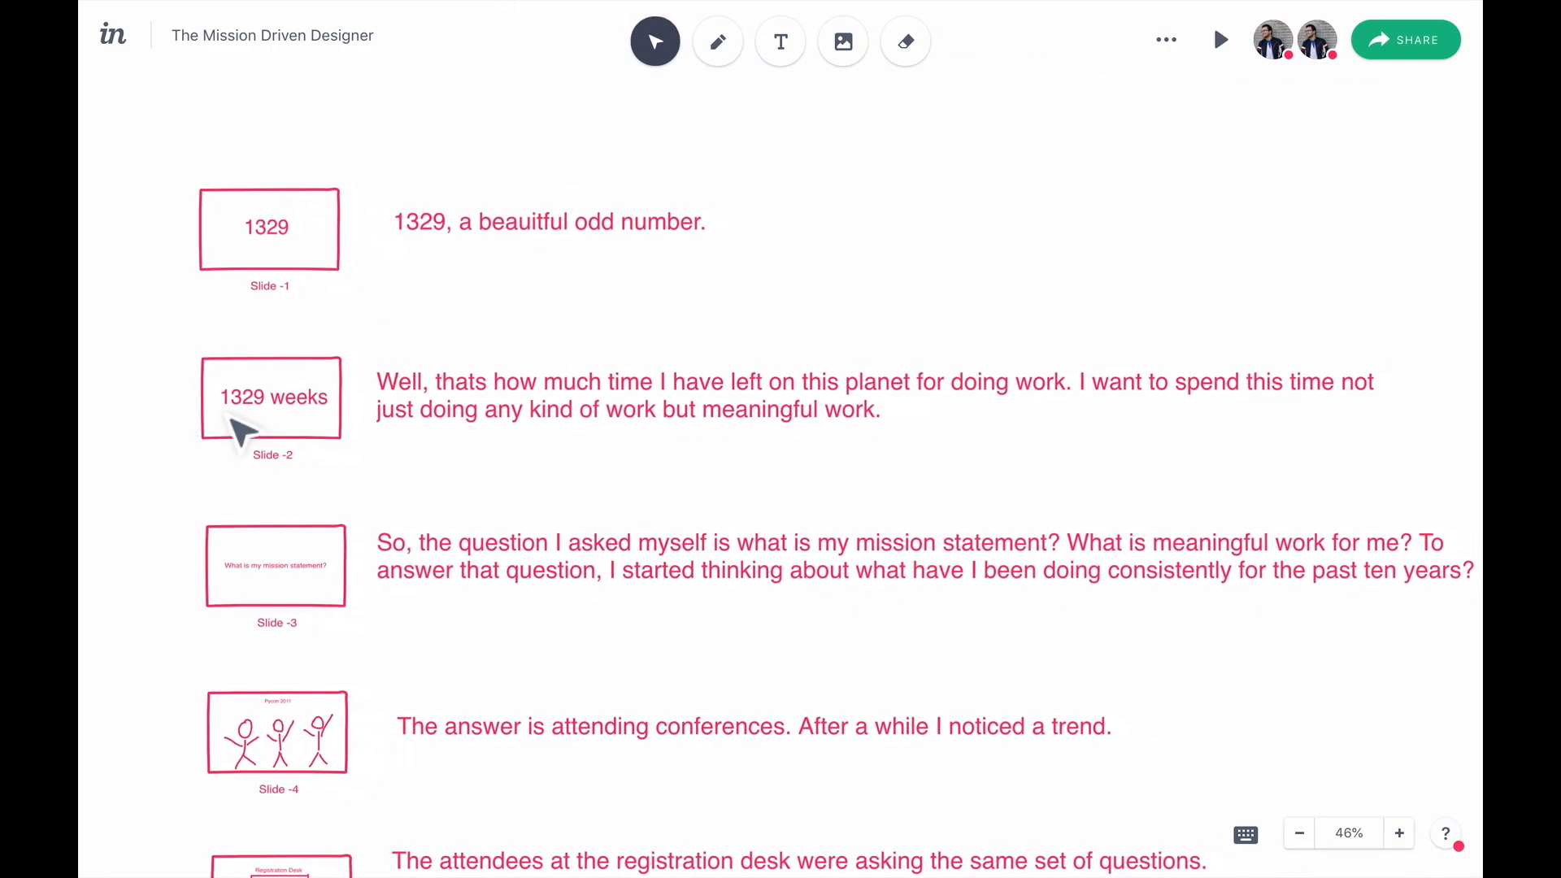
{"action": "scroll", "coordinate": [237, 426], "scroll_direction": "up", "scroll_amount": 1}
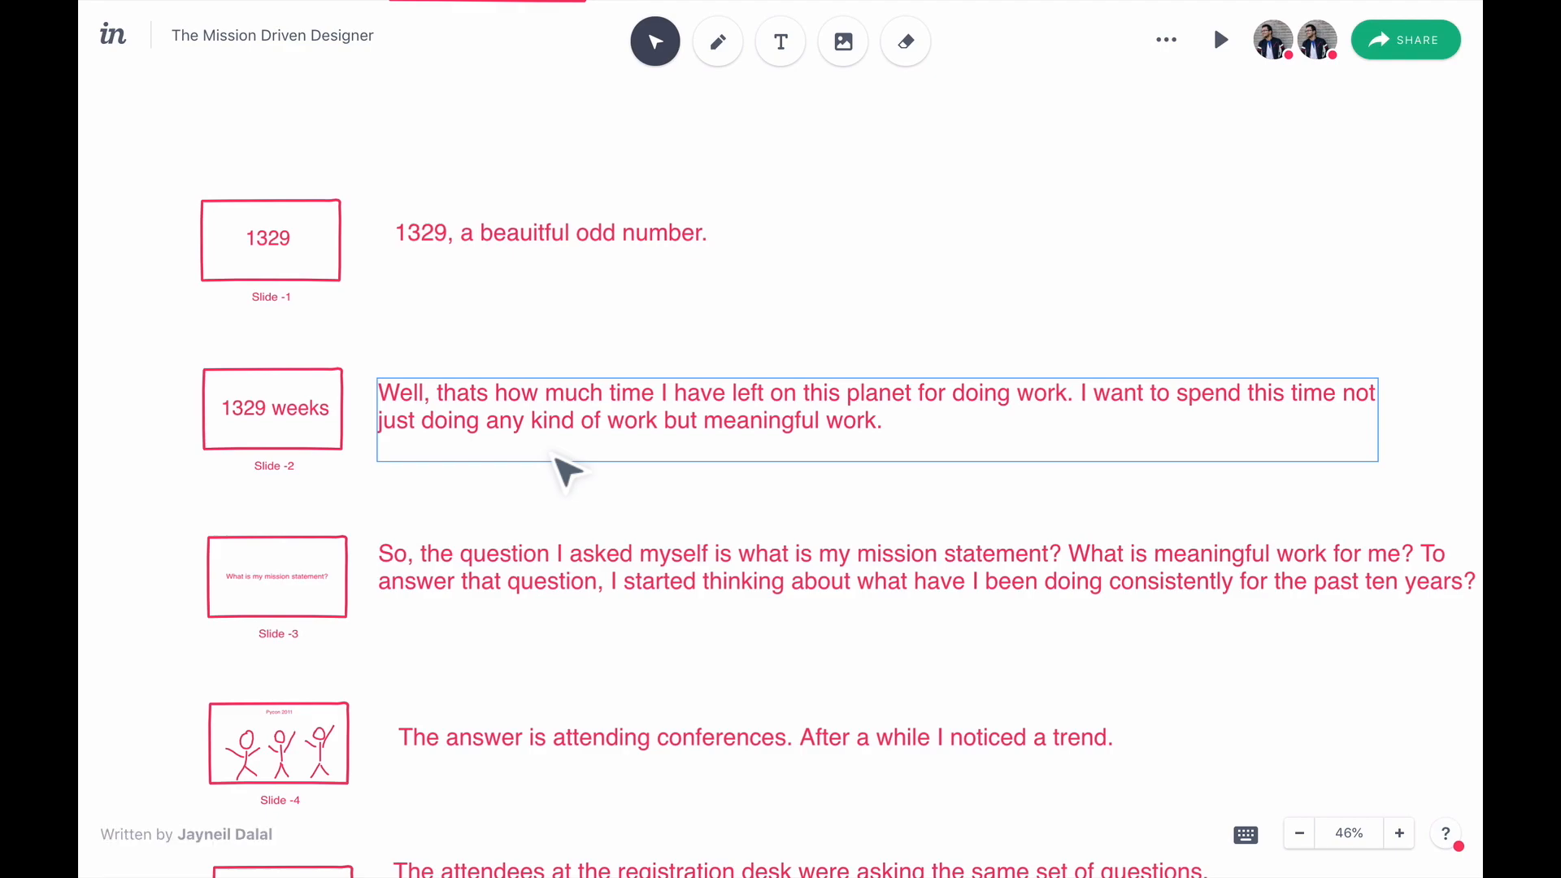
Read the drawings and notes of the storyboard rows from slide 3 down to slide 14.
{"action": "scroll", "coordinate": [212, 663], "scroll_direction": "down", "scroll_amount": 10}
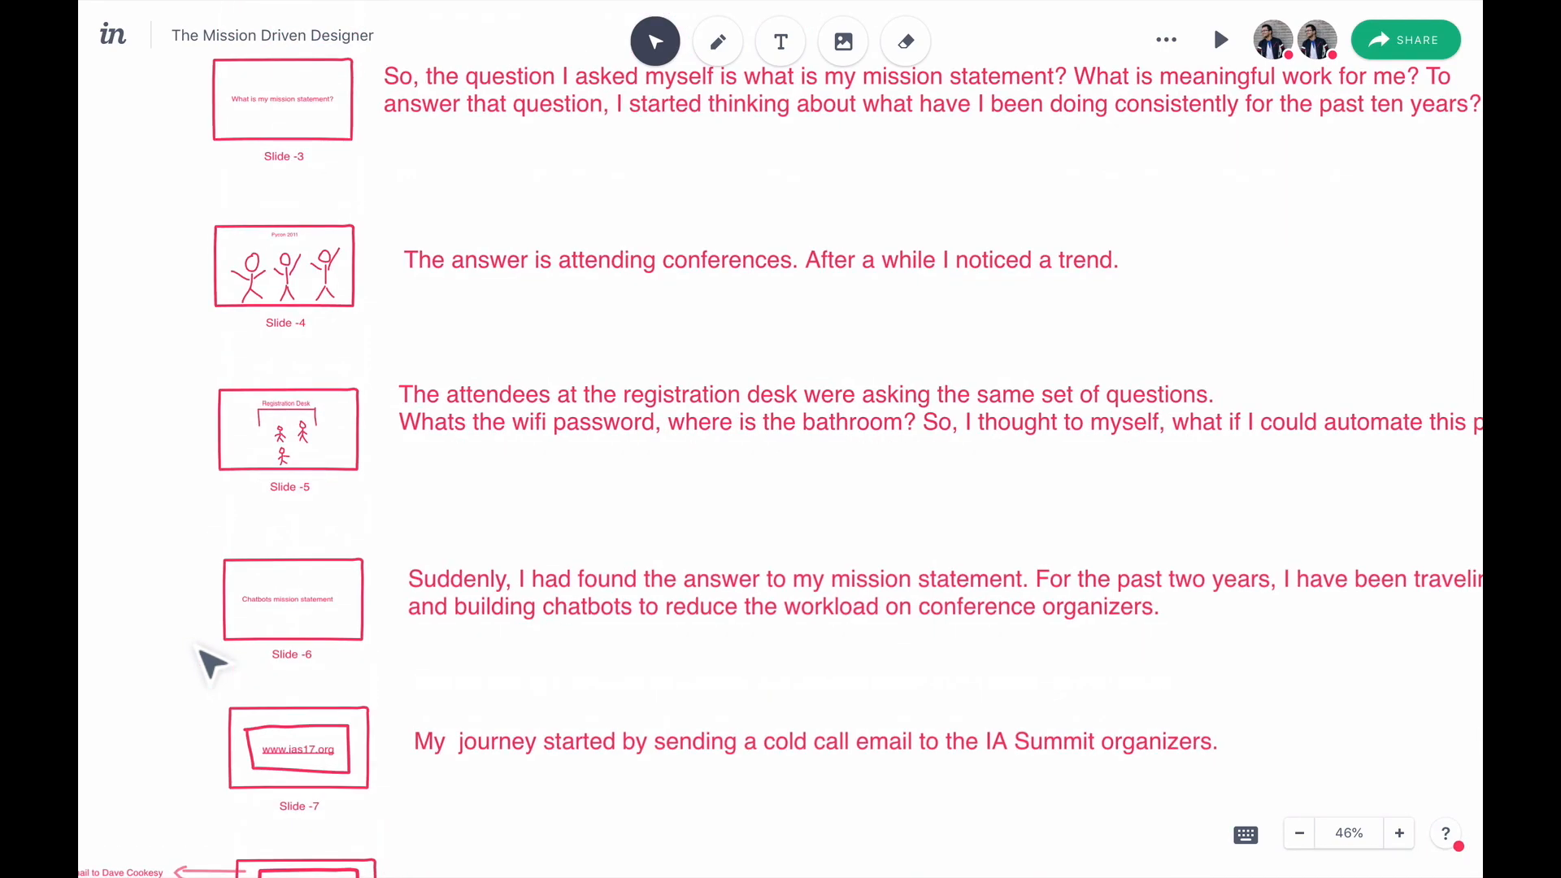
{"action": "scroll", "coordinate": [212, 662], "scroll_direction": "down", "scroll_amount": 5}
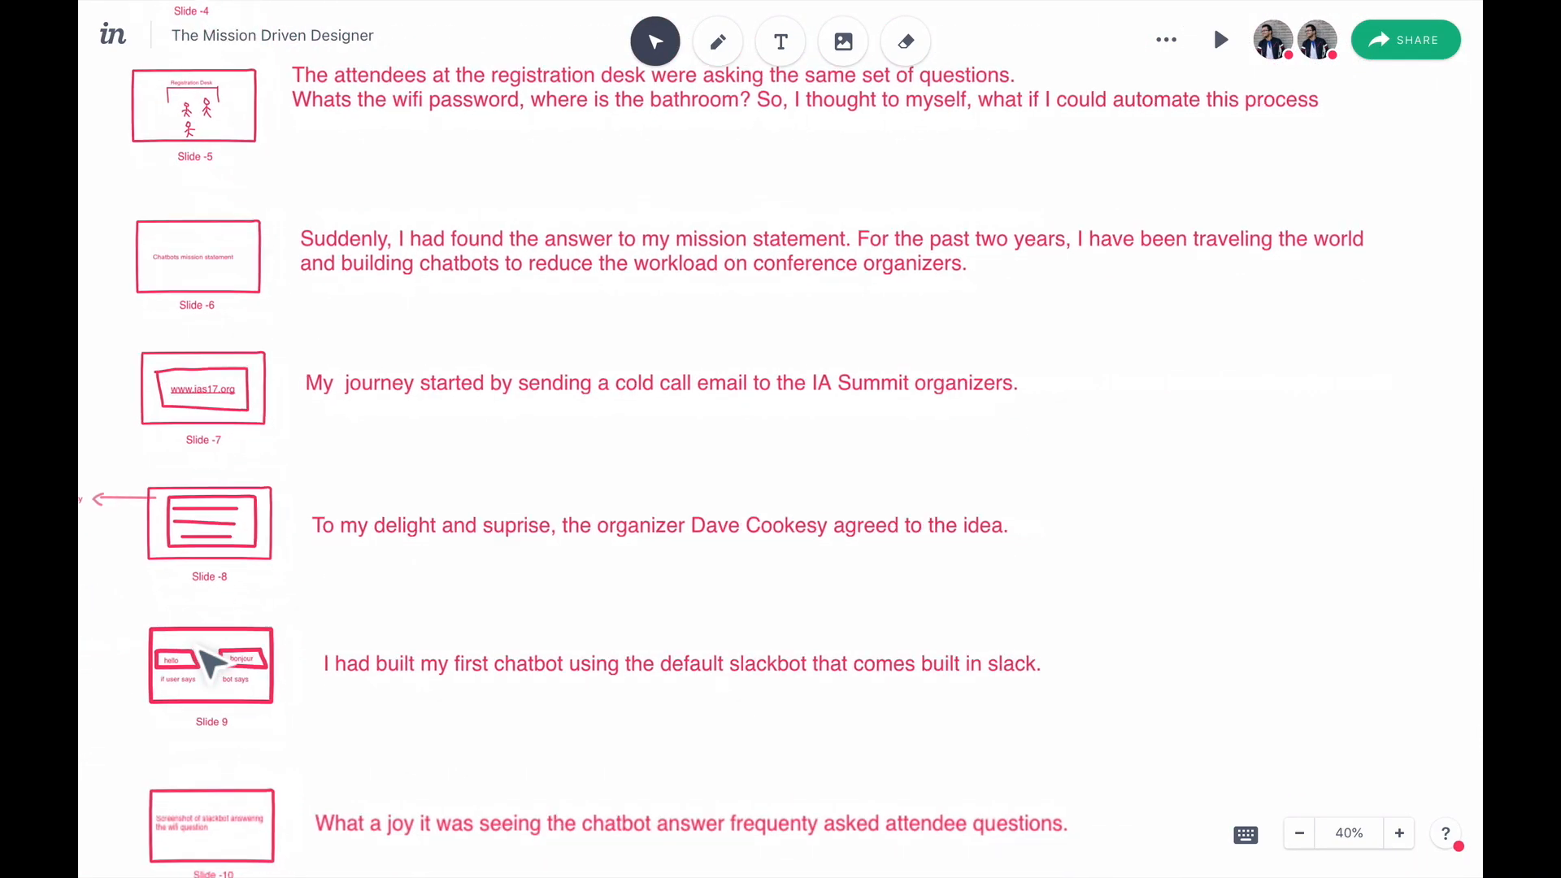
{"action": "scroll", "coordinate": [204, 654], "scroll_direction": "down", "scroll_amount": 2}
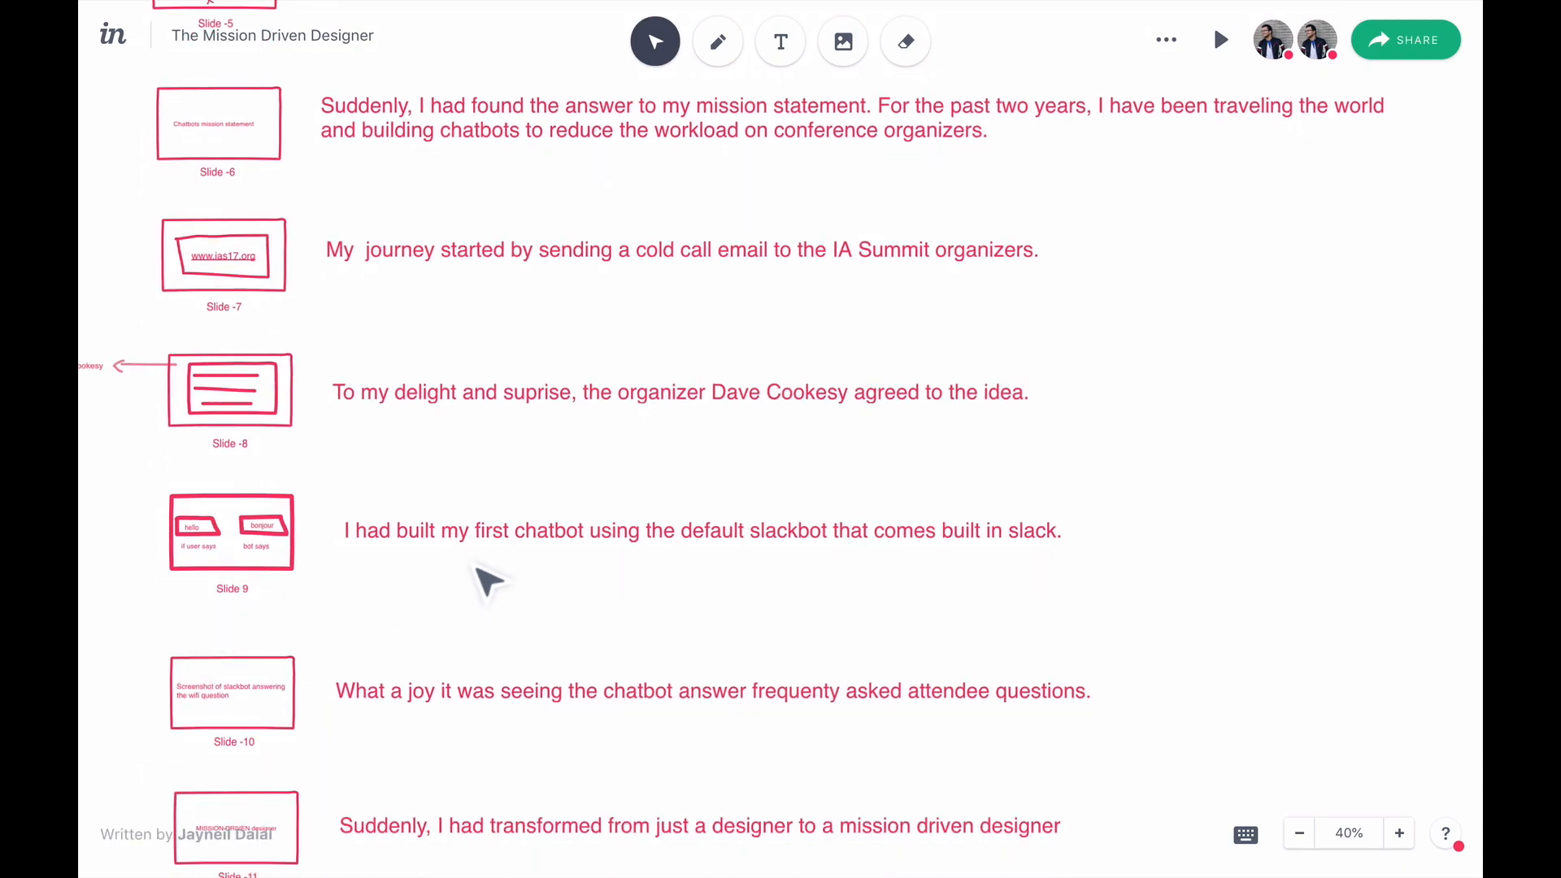
{"action": "scroll", "coordinate": [505, 579], "scroll_direction": "down", "scroll_amount": 5}
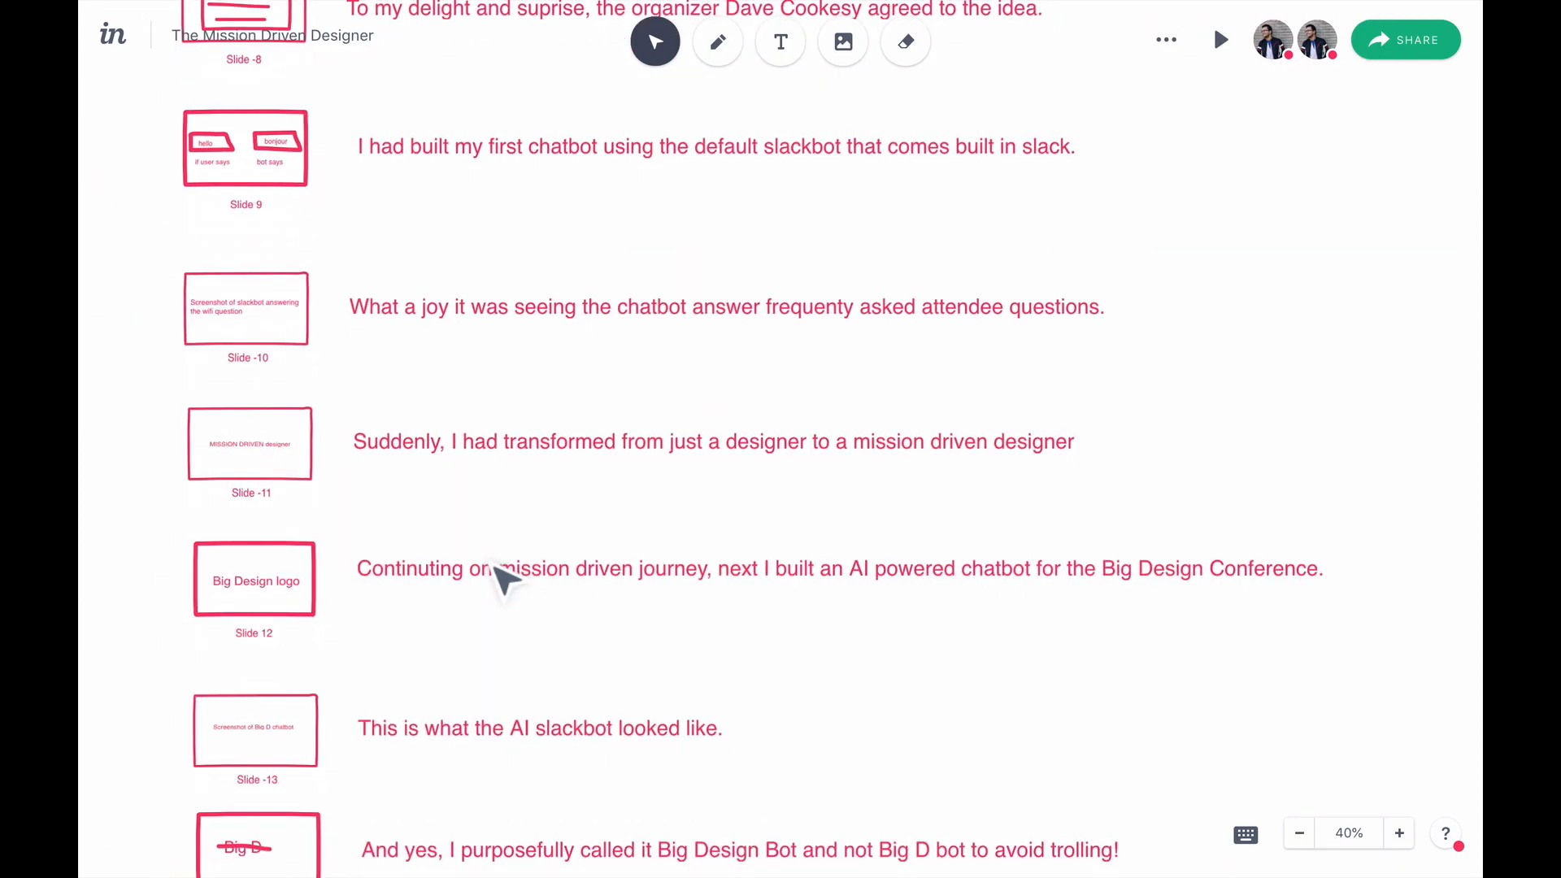
{"action": "scroll", "coordinate": [506, 579], "scroll_direction": "down", "scroll_amount": 1}
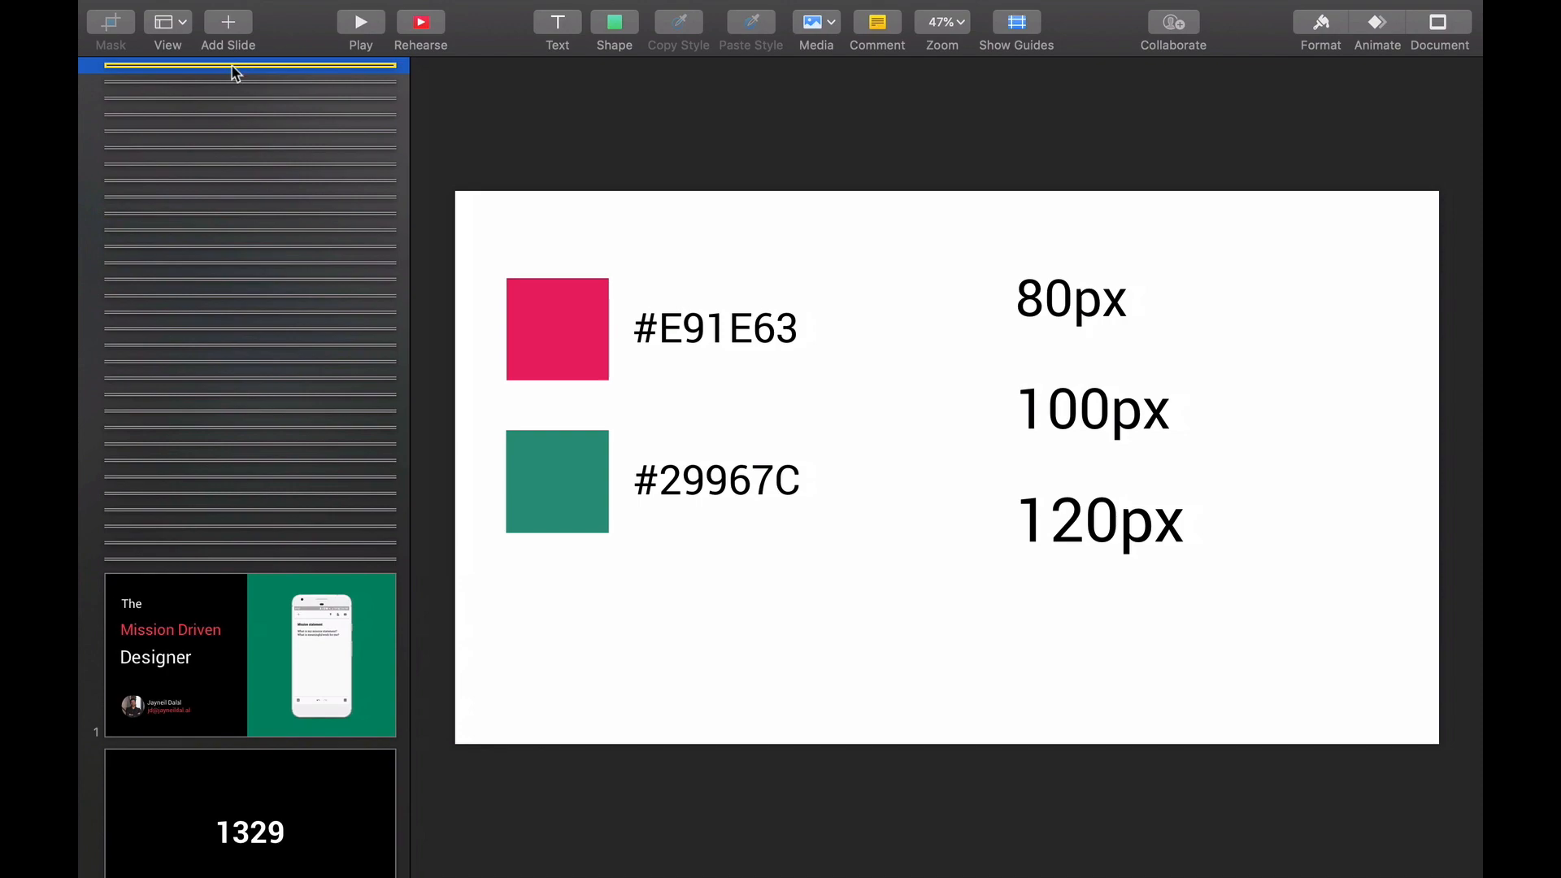
Go through the skipped title-slide variations in the Keynote deck one by one, ending at slide 1.
{"action": "key", "text": "Down"}
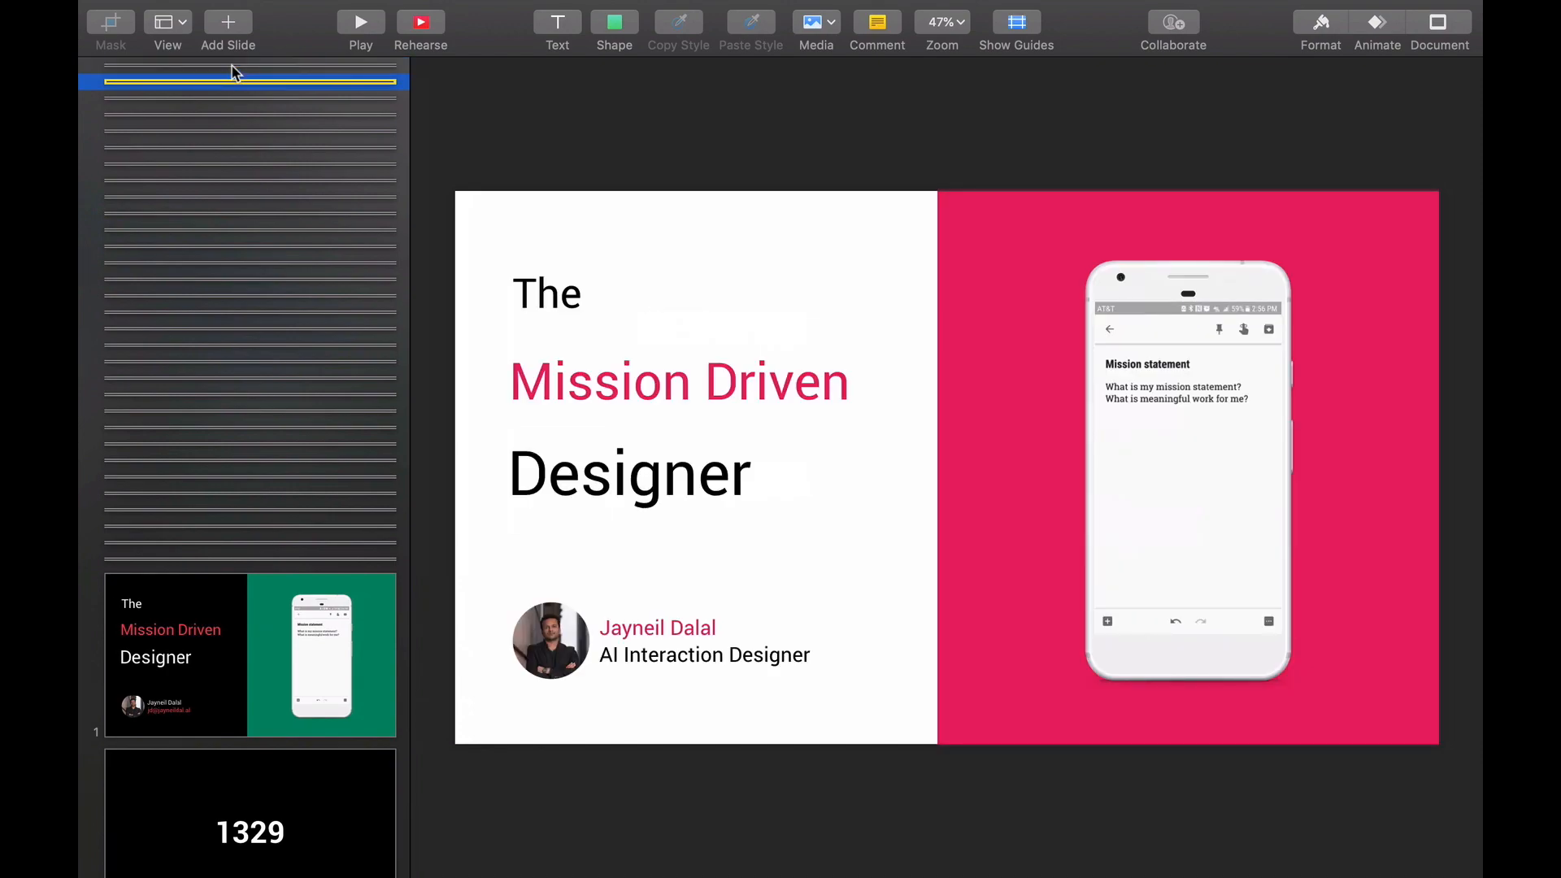
{"action": "key", "text": "Down"}
{"action": "key", "text": "Down"}
{"action": "key", "text": "Down"}
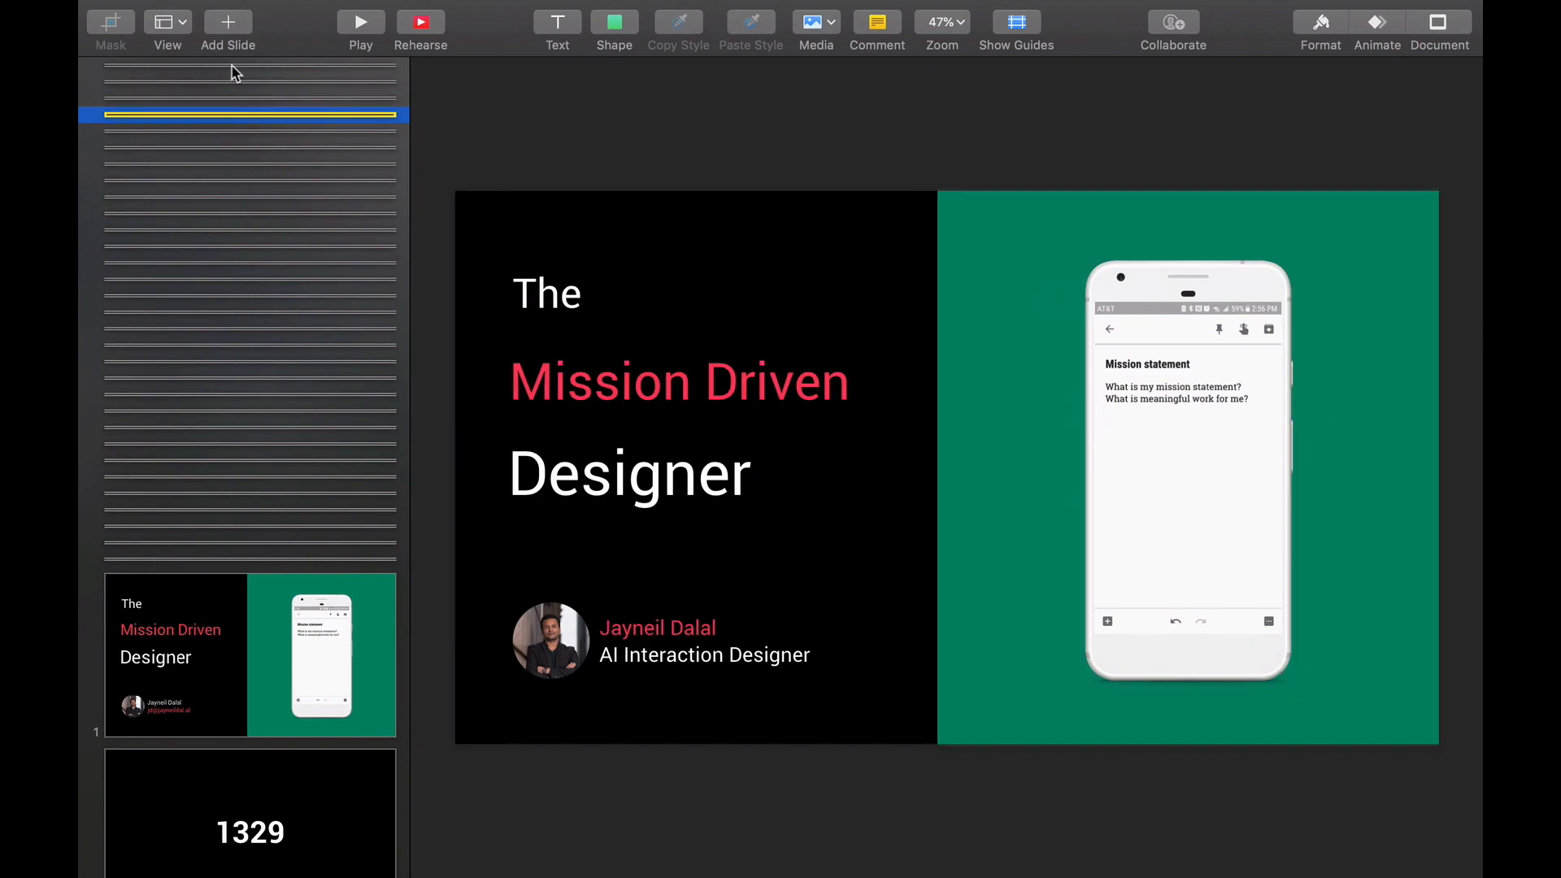
{"action": "key", "text": "Down"}
{"action": "key", "text": "Down"}
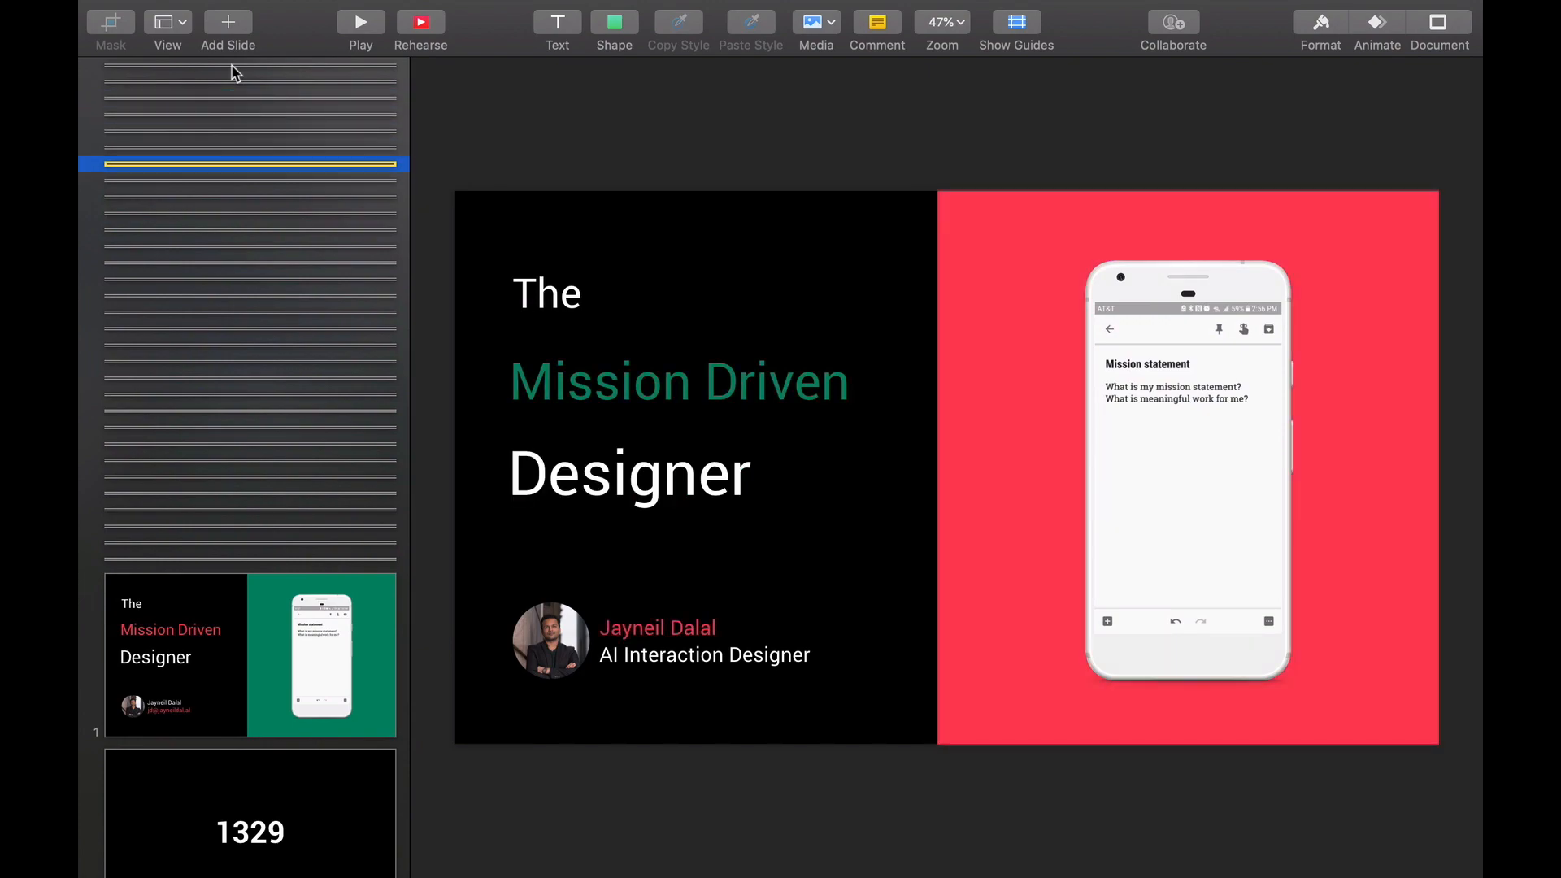
{"action": "key", "text": "Down"}
{"action": "key", "text": "Down"}
{"action": "key", "text": "Down"}
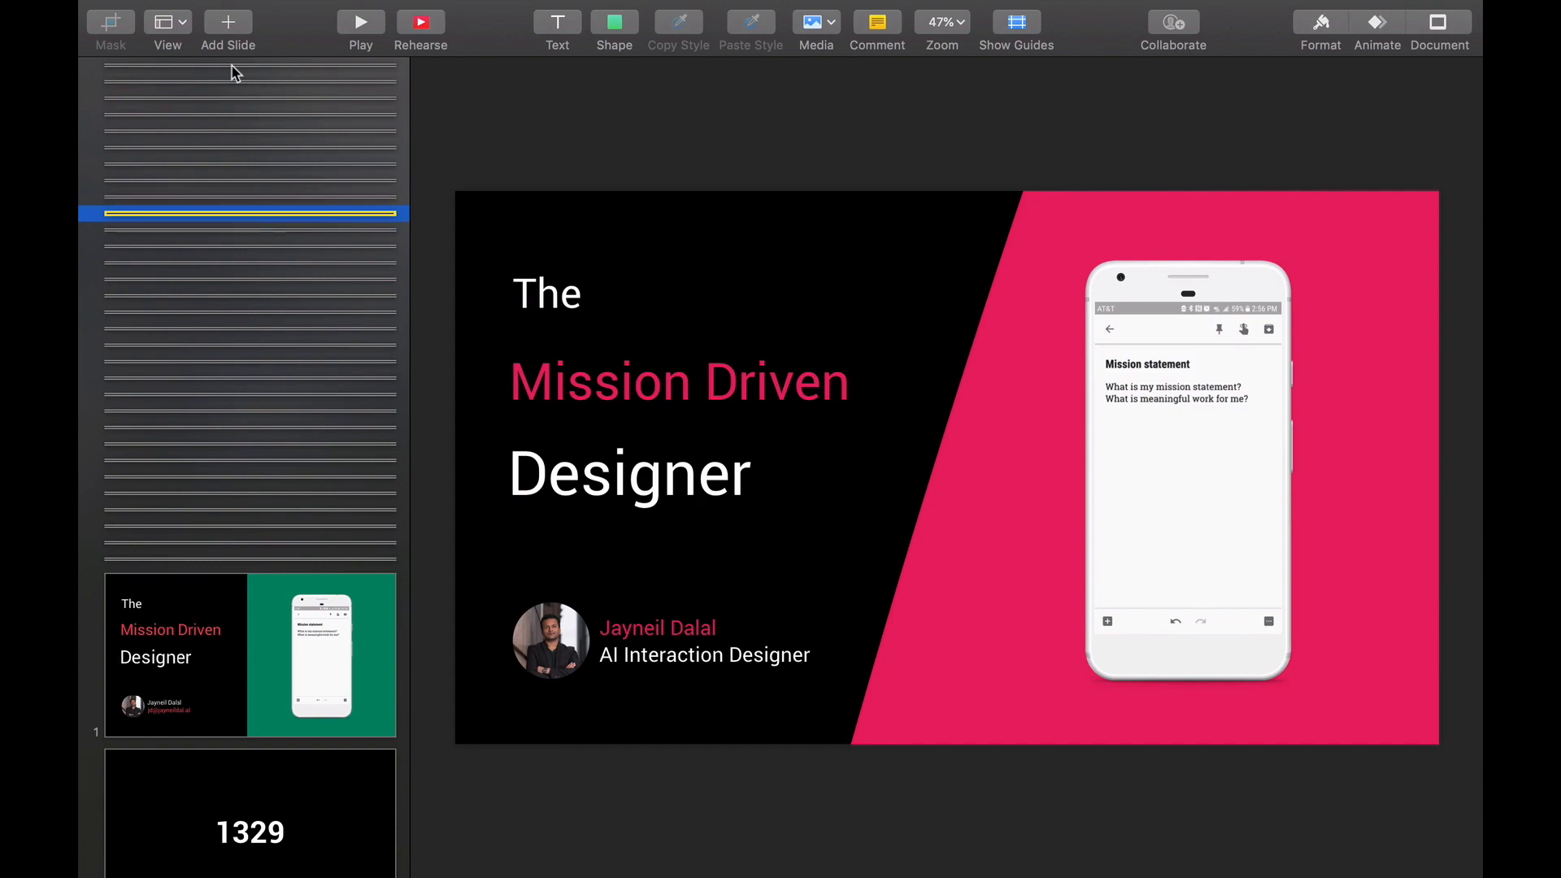
{"action": "key", "text": "Down"}
{"action": "key", "text": "Down"}
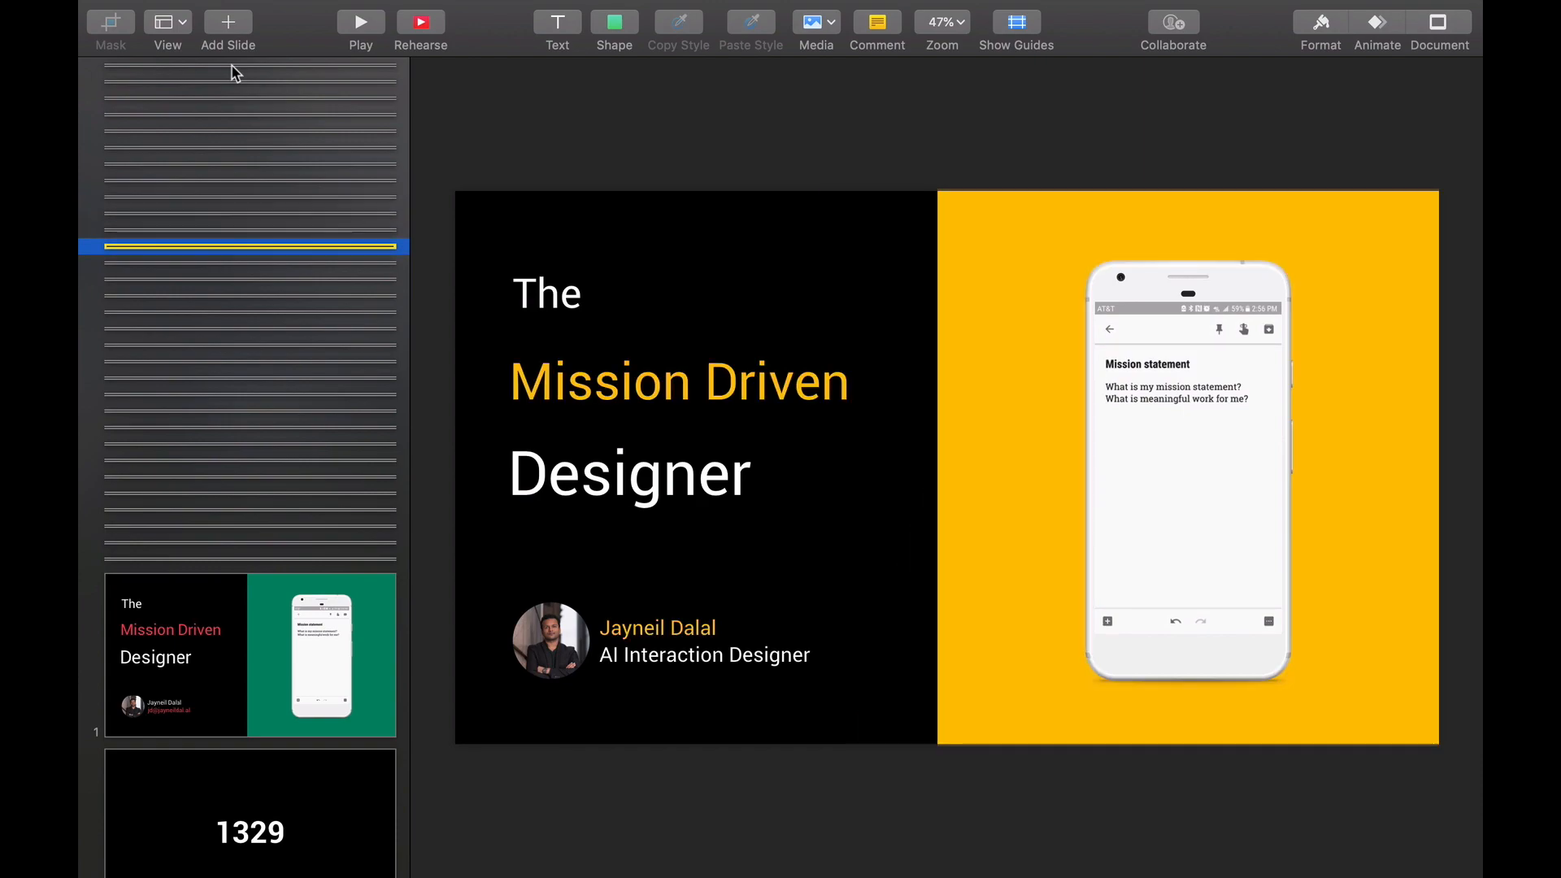
{"action": "key", "text": "Down"}
{"action": "key", "text": "Down"}
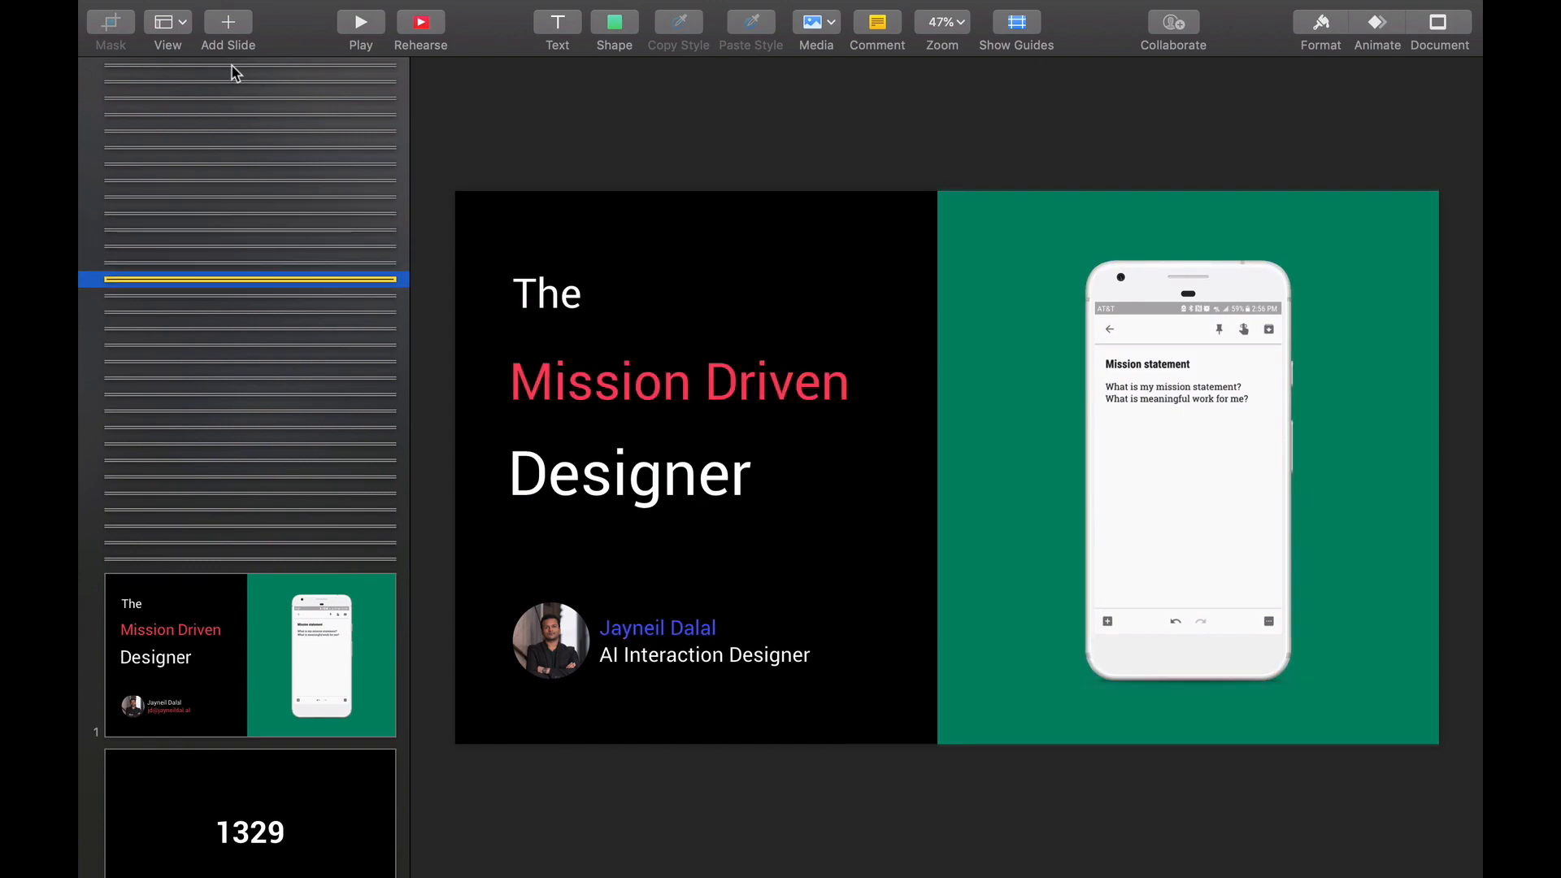
{"action": "key", "text": "Down"}
{"action": "key", "text": "Down"}
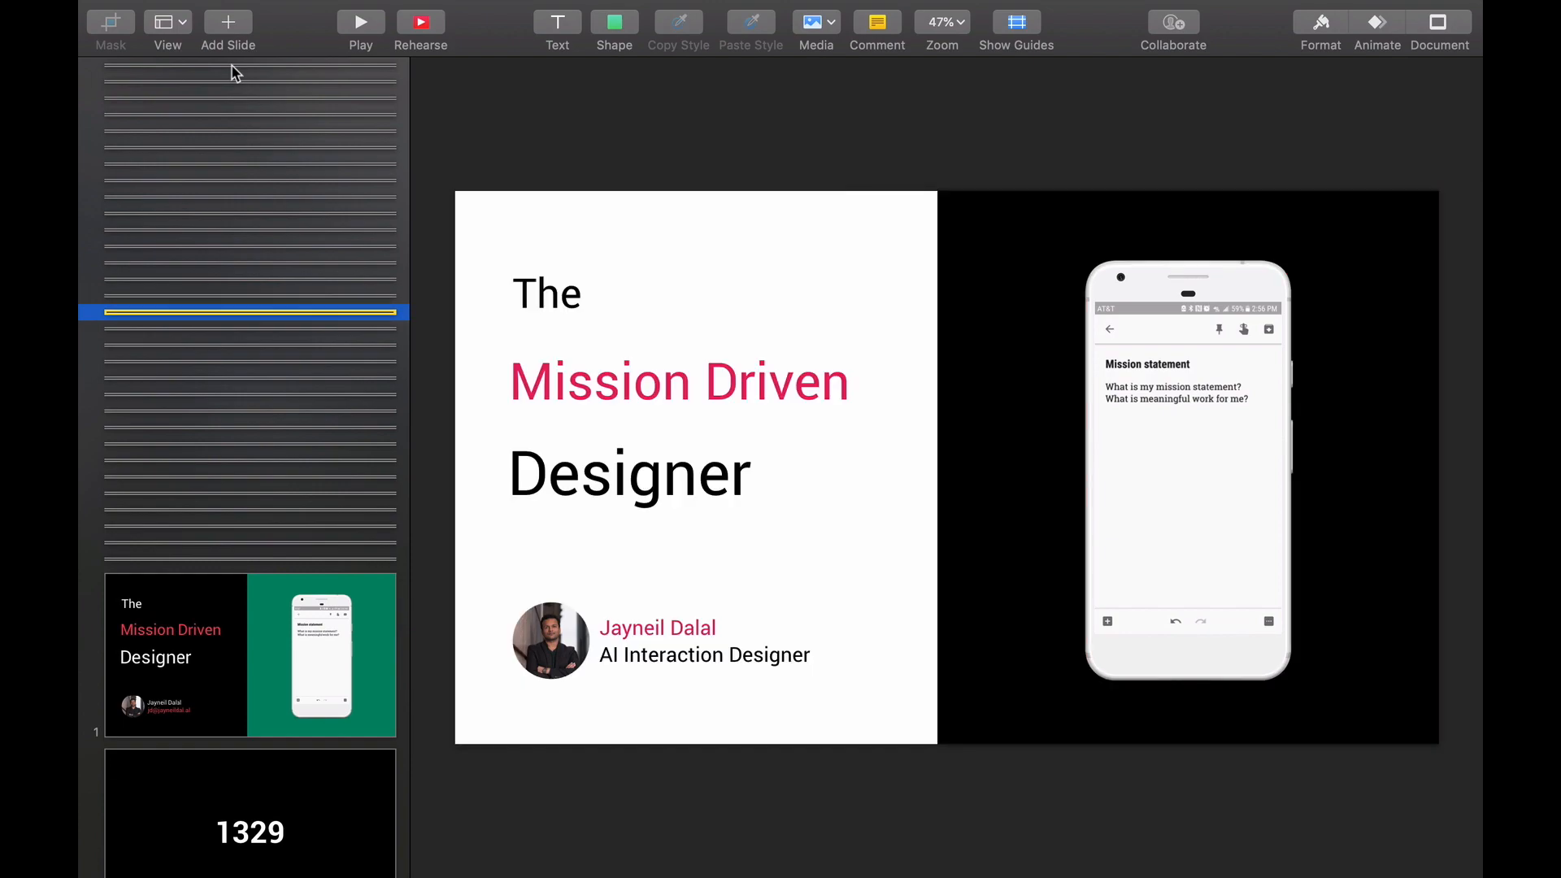
{"action": "key", "text": "Down"}
{"action": "key", "text": "Down"}
{"action": "key", "text": "Down"}
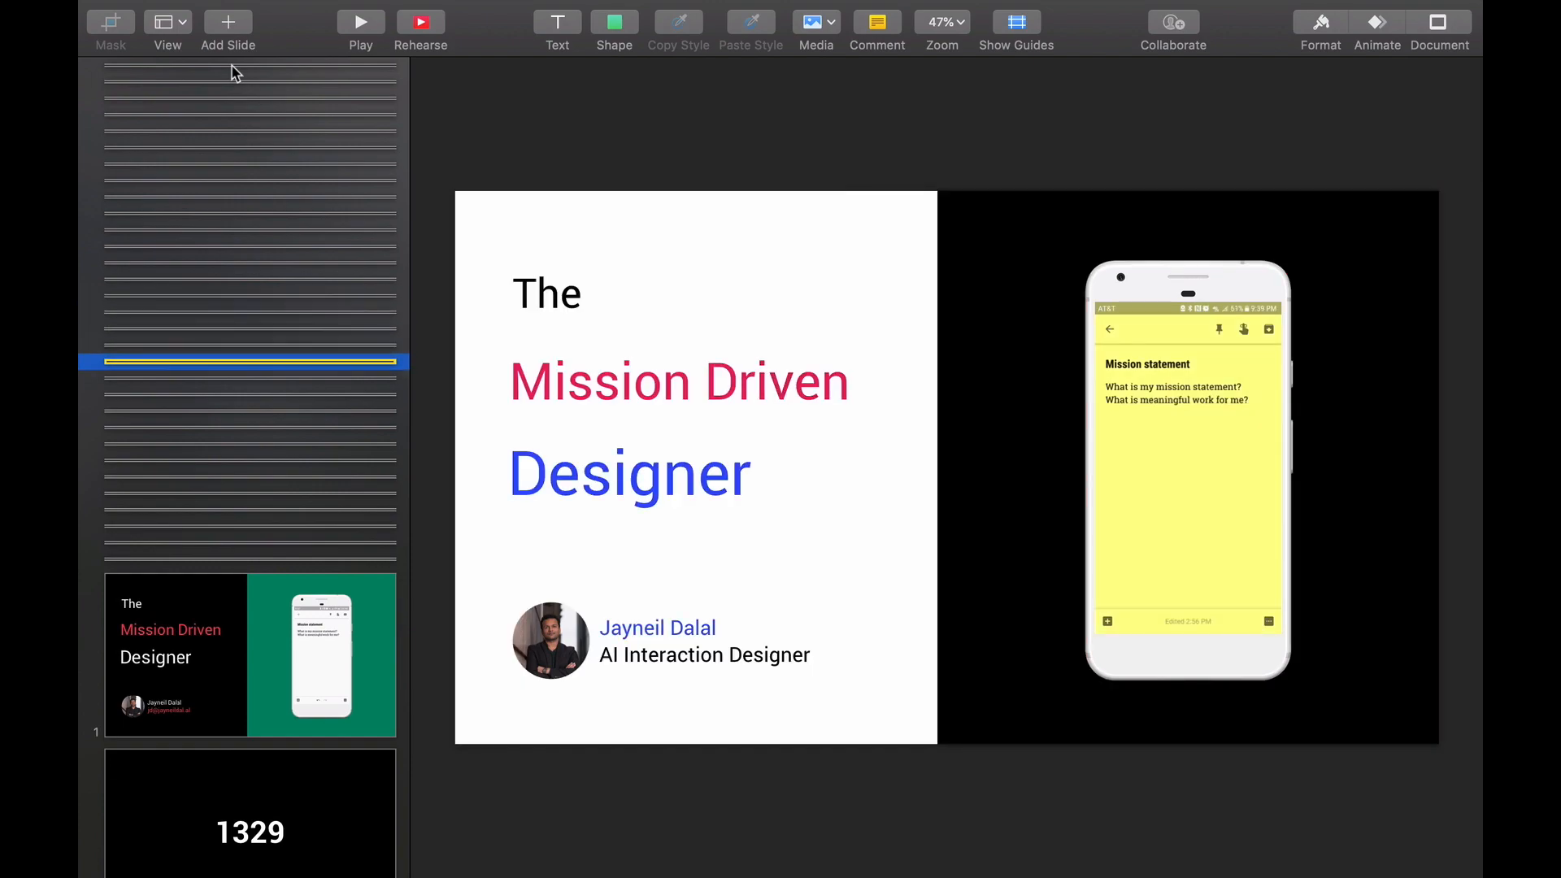
{"action": "key", "text": "Down"}
{"action": "key", "text": "Down"}
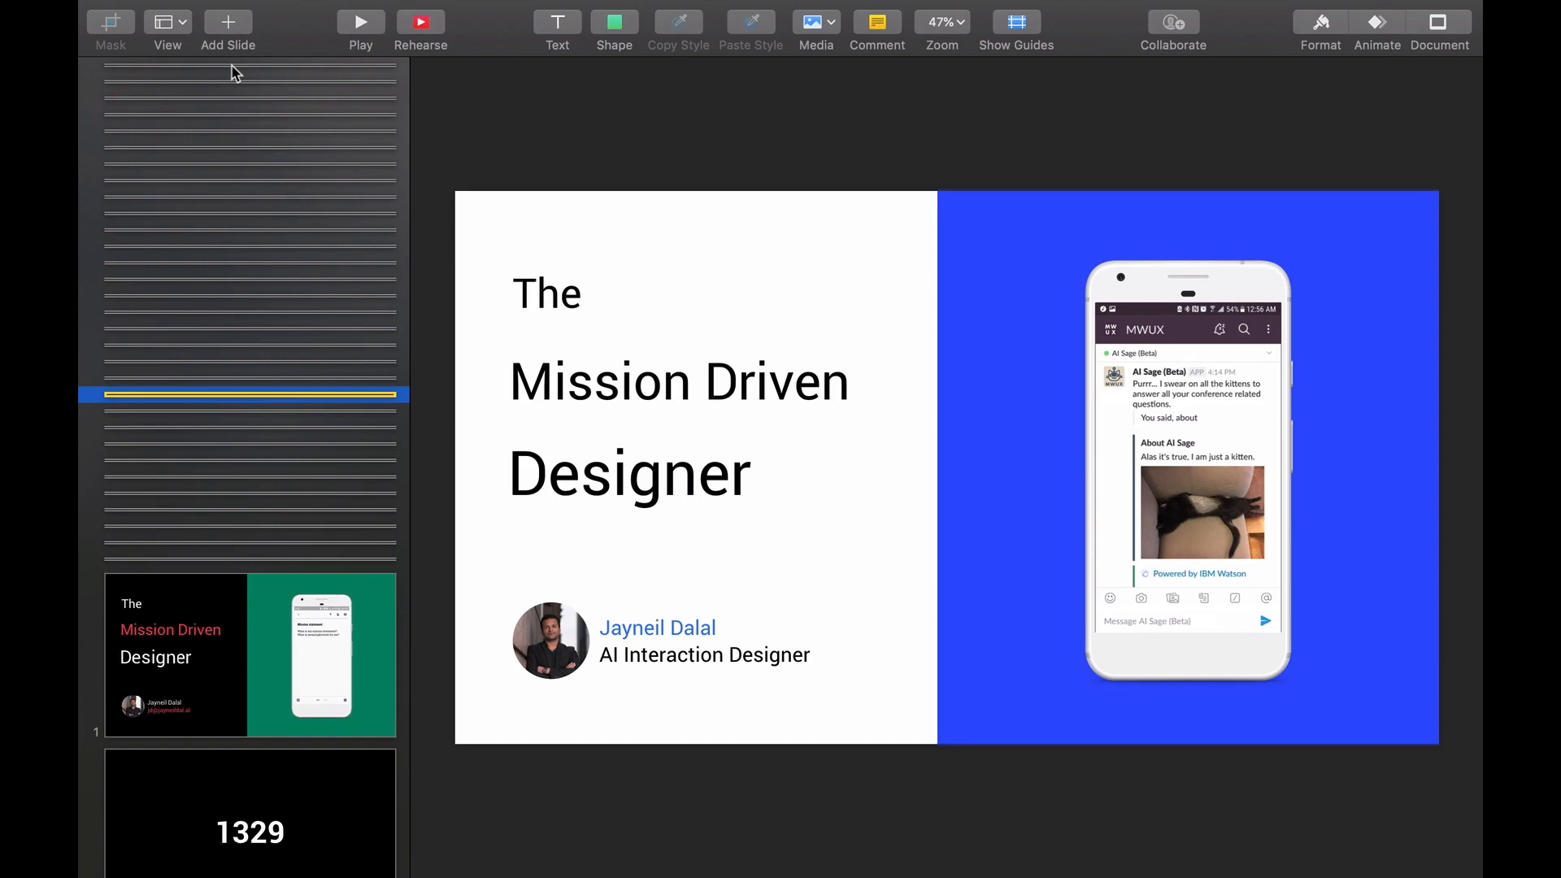
{"action": "key", "text": "Down"}
{"action": "key", "text": "Down"}
{"action": "key", "text": "Down"}
{"action": "key", "text": "Down"}
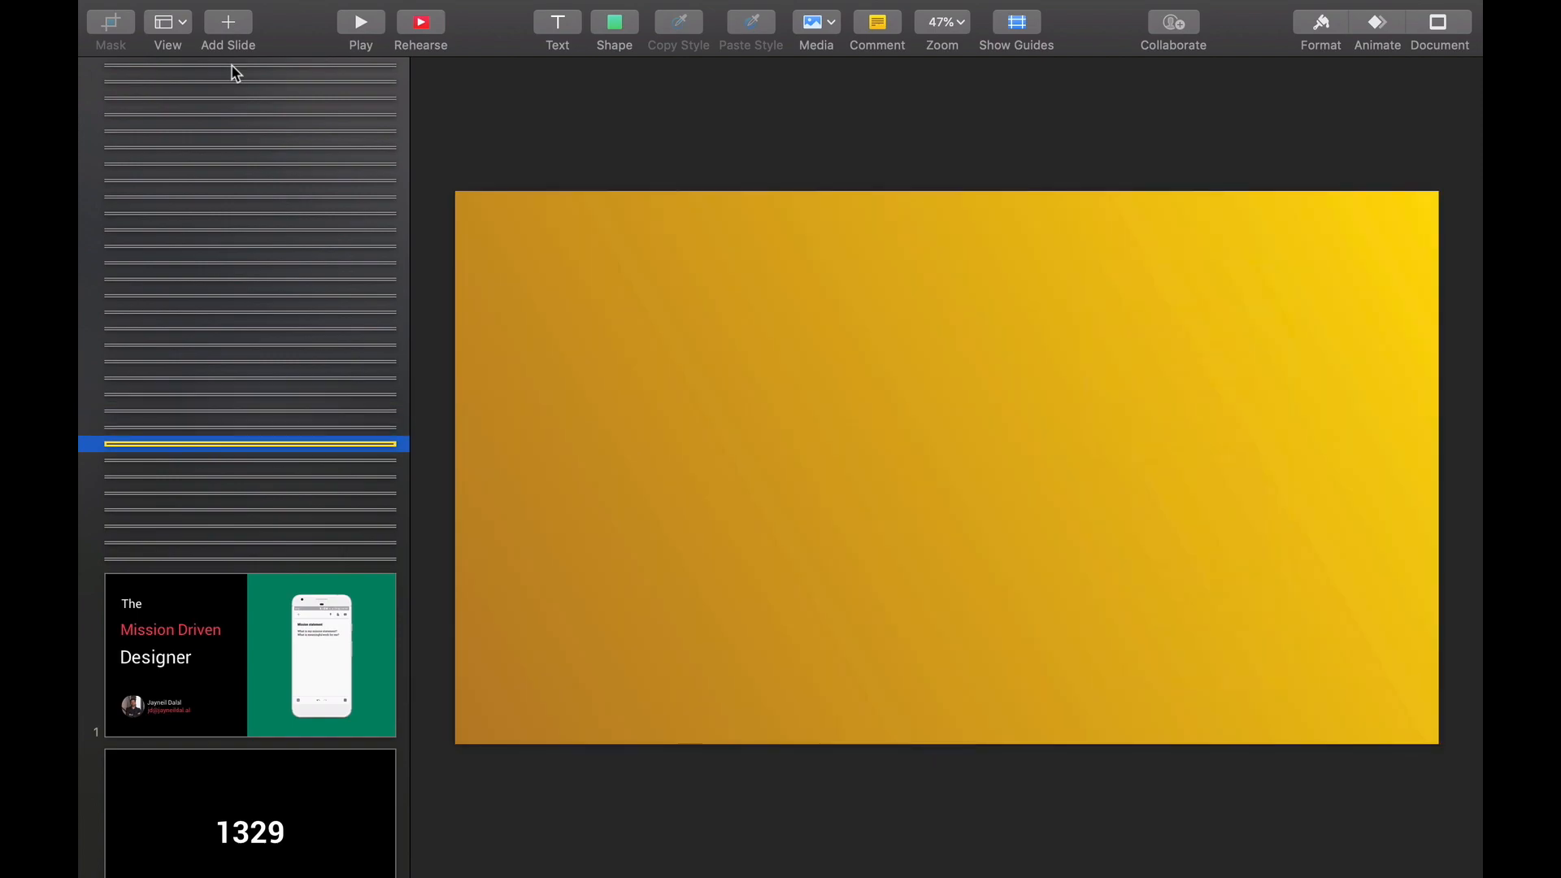
{"action": "key", "text": "Down"}
{"action": "key", "text": "Down"}
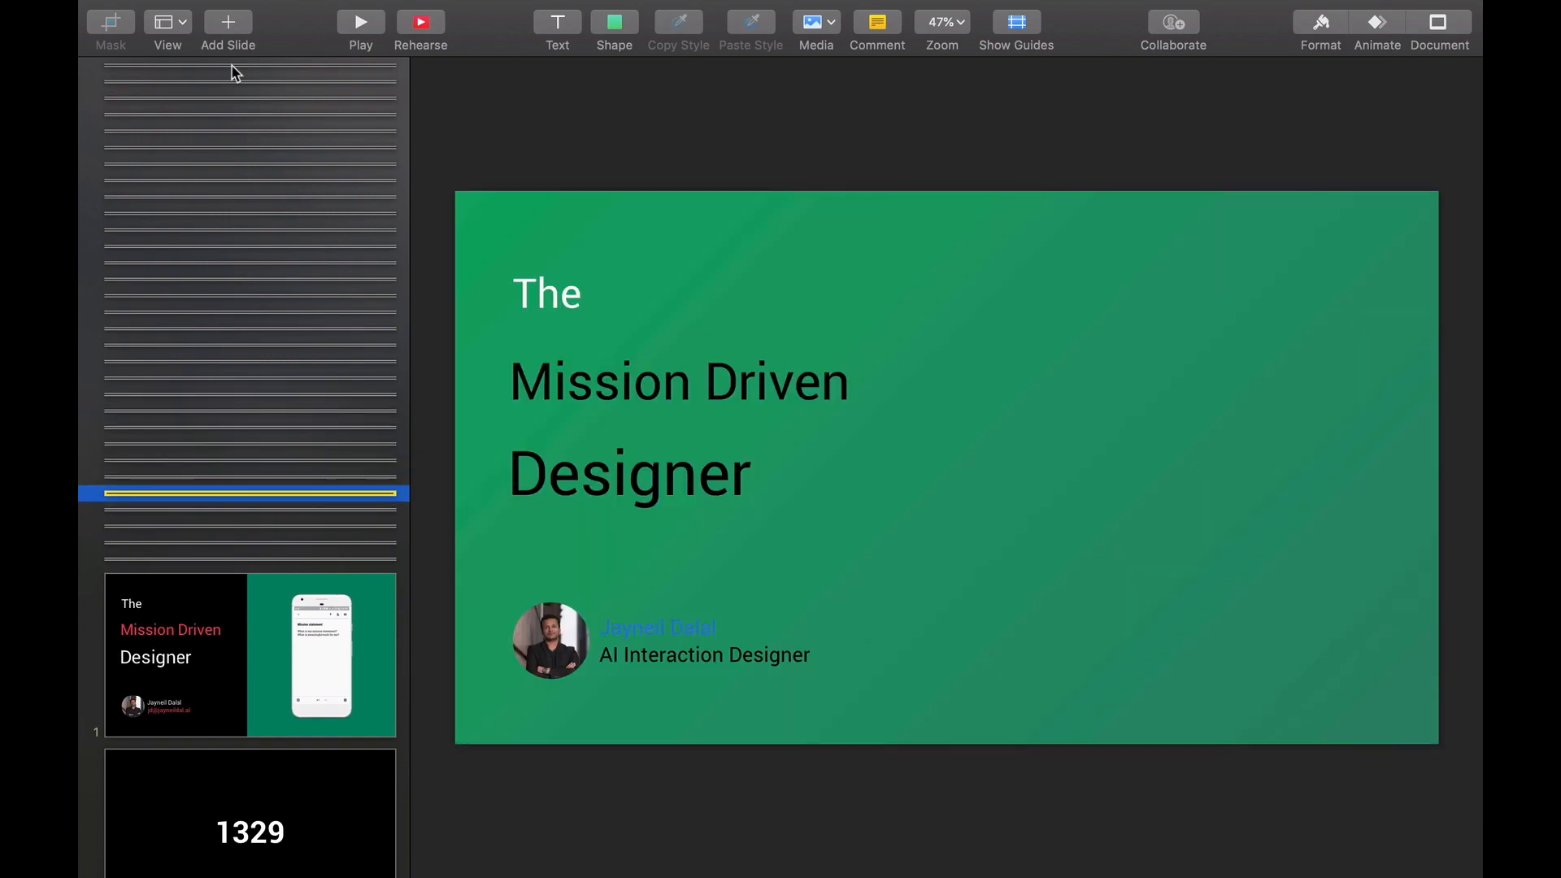
{"action": "key", "text": "Down"}
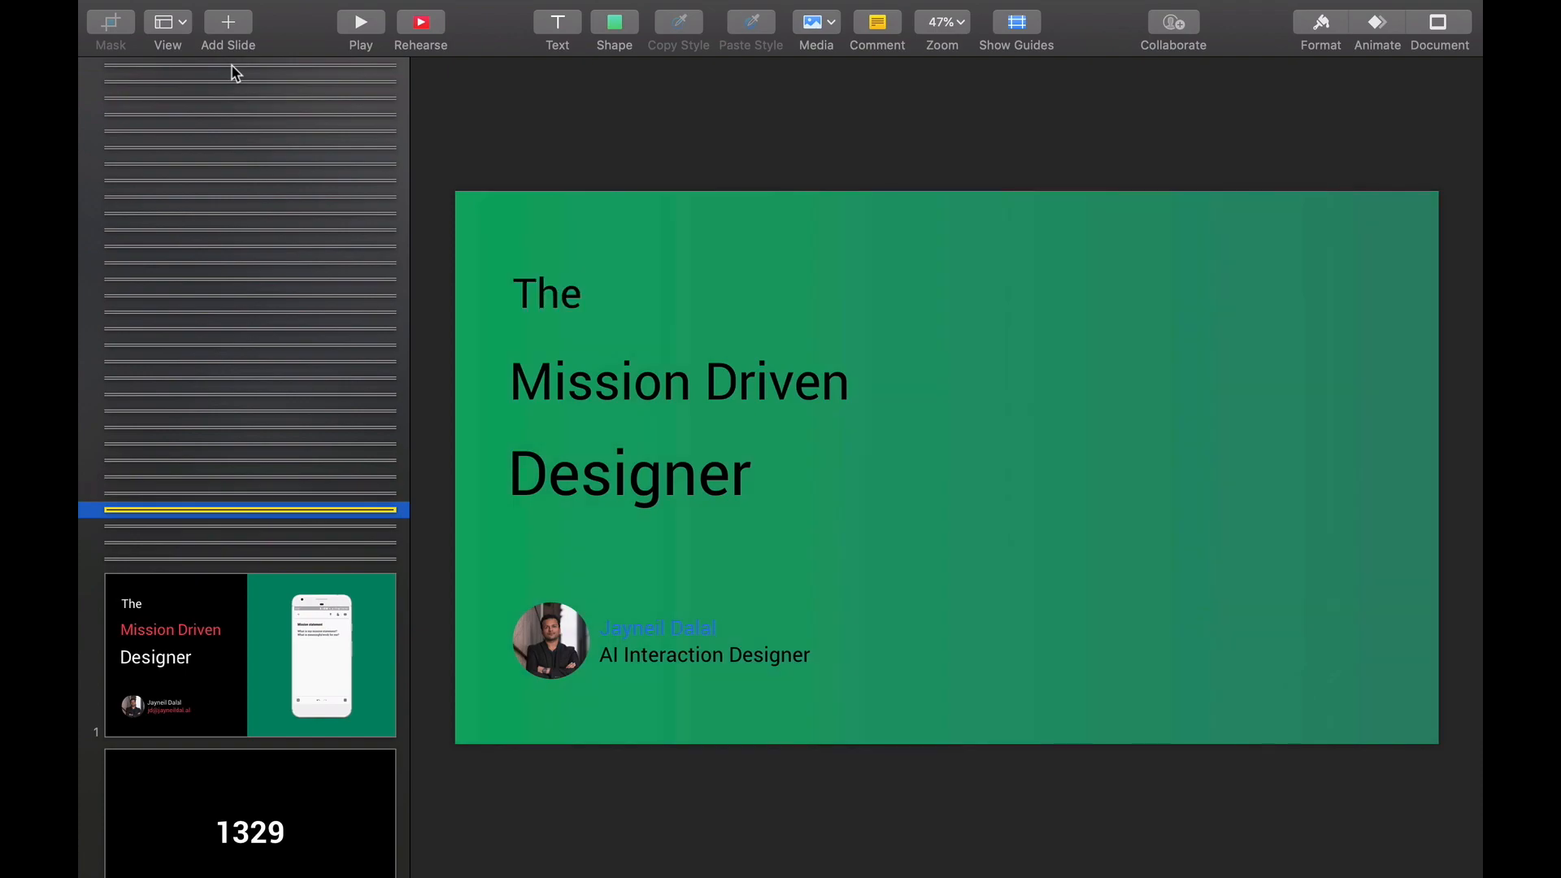
{"action": "key", "text": "Down"}
{"action": "key", "text": "Down"}
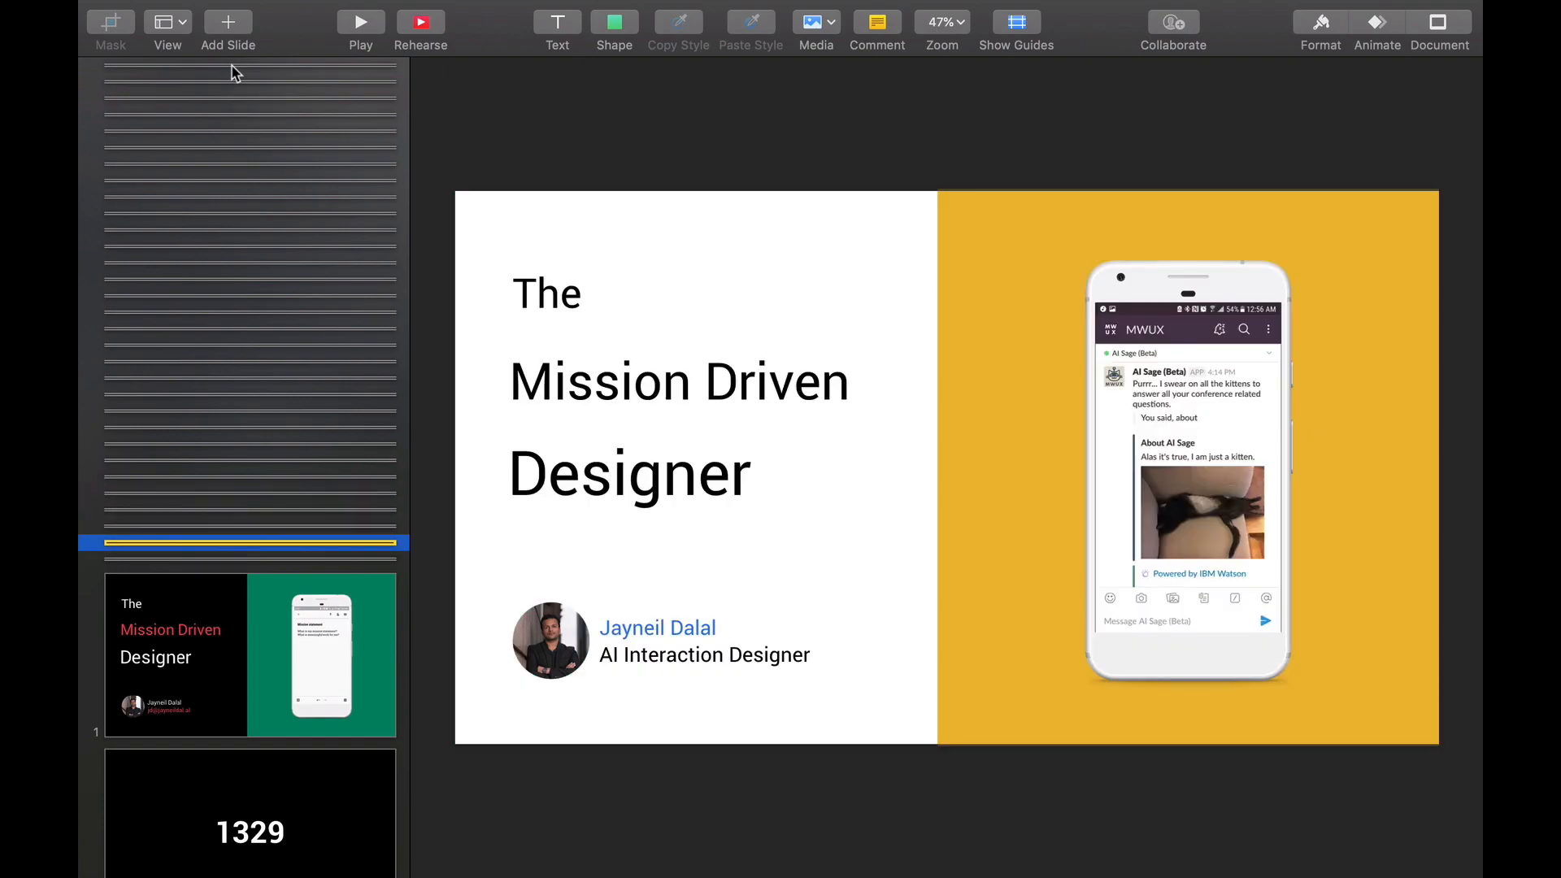
{"action": "key", "text": "Down"}
{"action": "key", "text": "Down"}
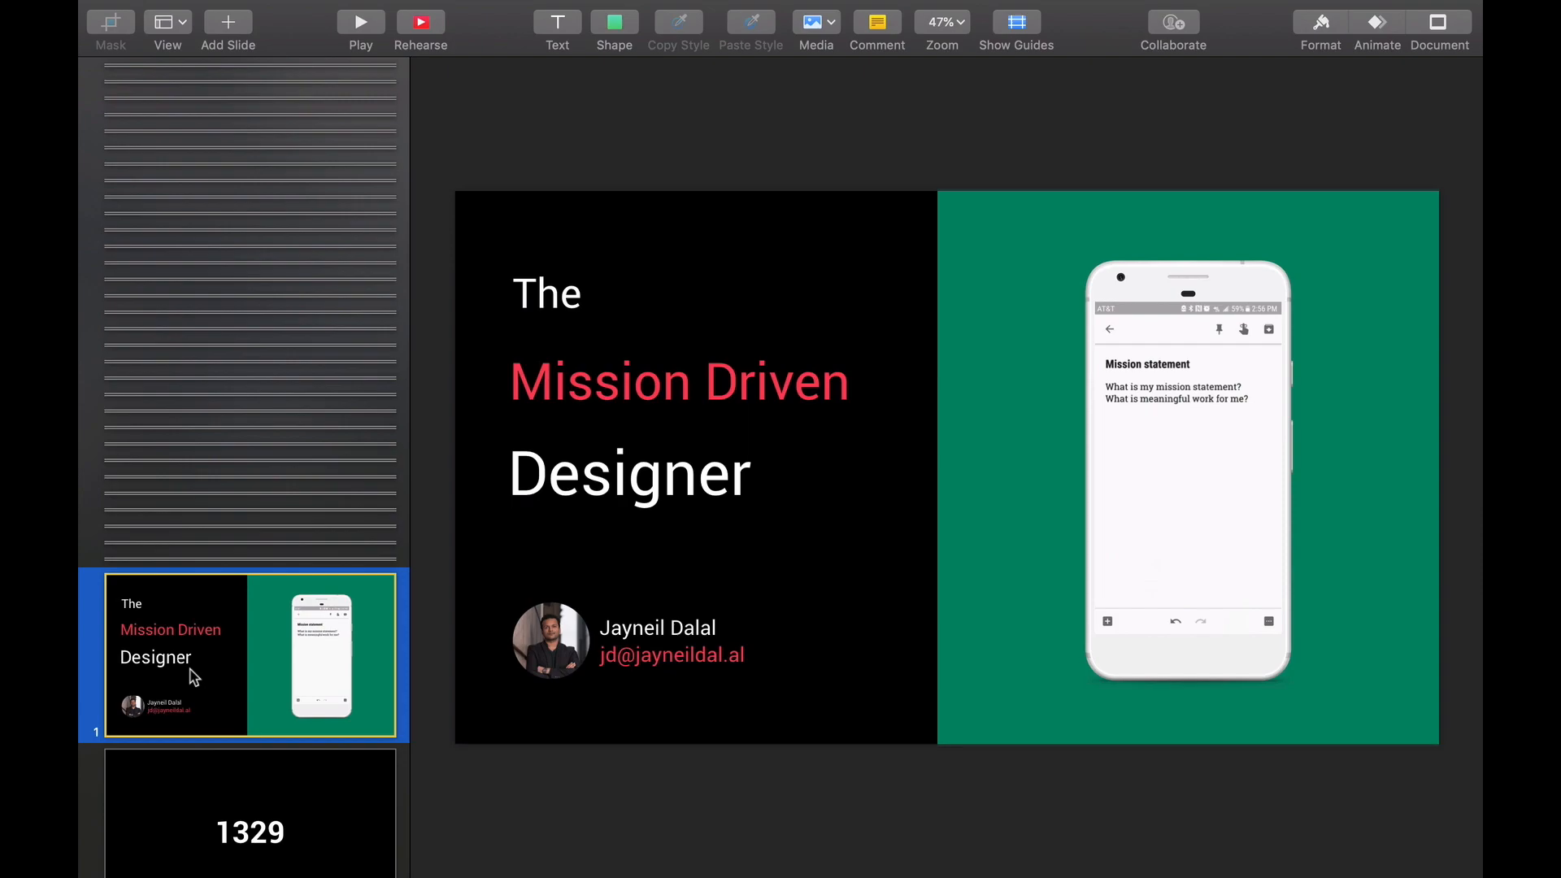
Compare the first rows of the Freehand storyboard with the matching slides in Keynote, ending on the "1329" slide.
{"action": "scroll", "coordinate": [194, 674], "scroll_direction": "down", "scroll_amount": 5}
{"action": "left_click", "coordinate": [203, 627]}
{"action": "scroll", "coordinate": [202, 626], "scroll_direction": "down", "scroll_amount": 1}
{"action": "scroll", "coordinate": [199, 620], "scroll_direction": "down", "scroll_amount": 1}
{"action": "key", "text": "ctrl+Left"}
{"action": "scroll", "coordinate": [560, 383], "scroll_direction": "up", "scroll_amount": 5}
{"action": "scroll", "coordinate": [573, 398], "scroll_direction": "up", "scroll_amount": 10}
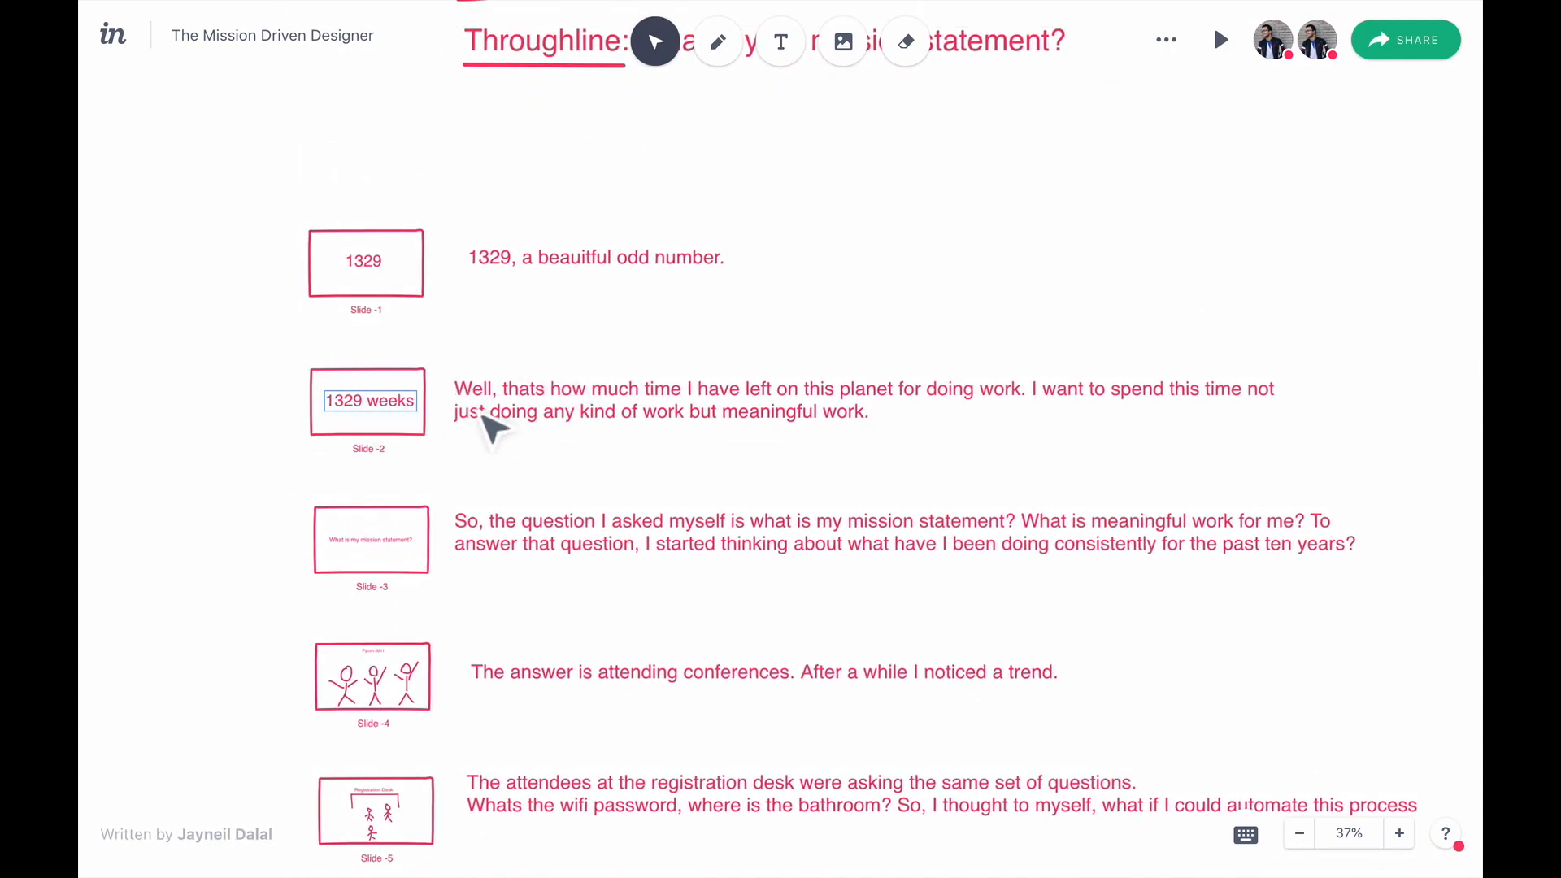
{"action": "key", "text": "ctrl+Right"}
{"action": "left_click", "coordinate": [296, 502]}
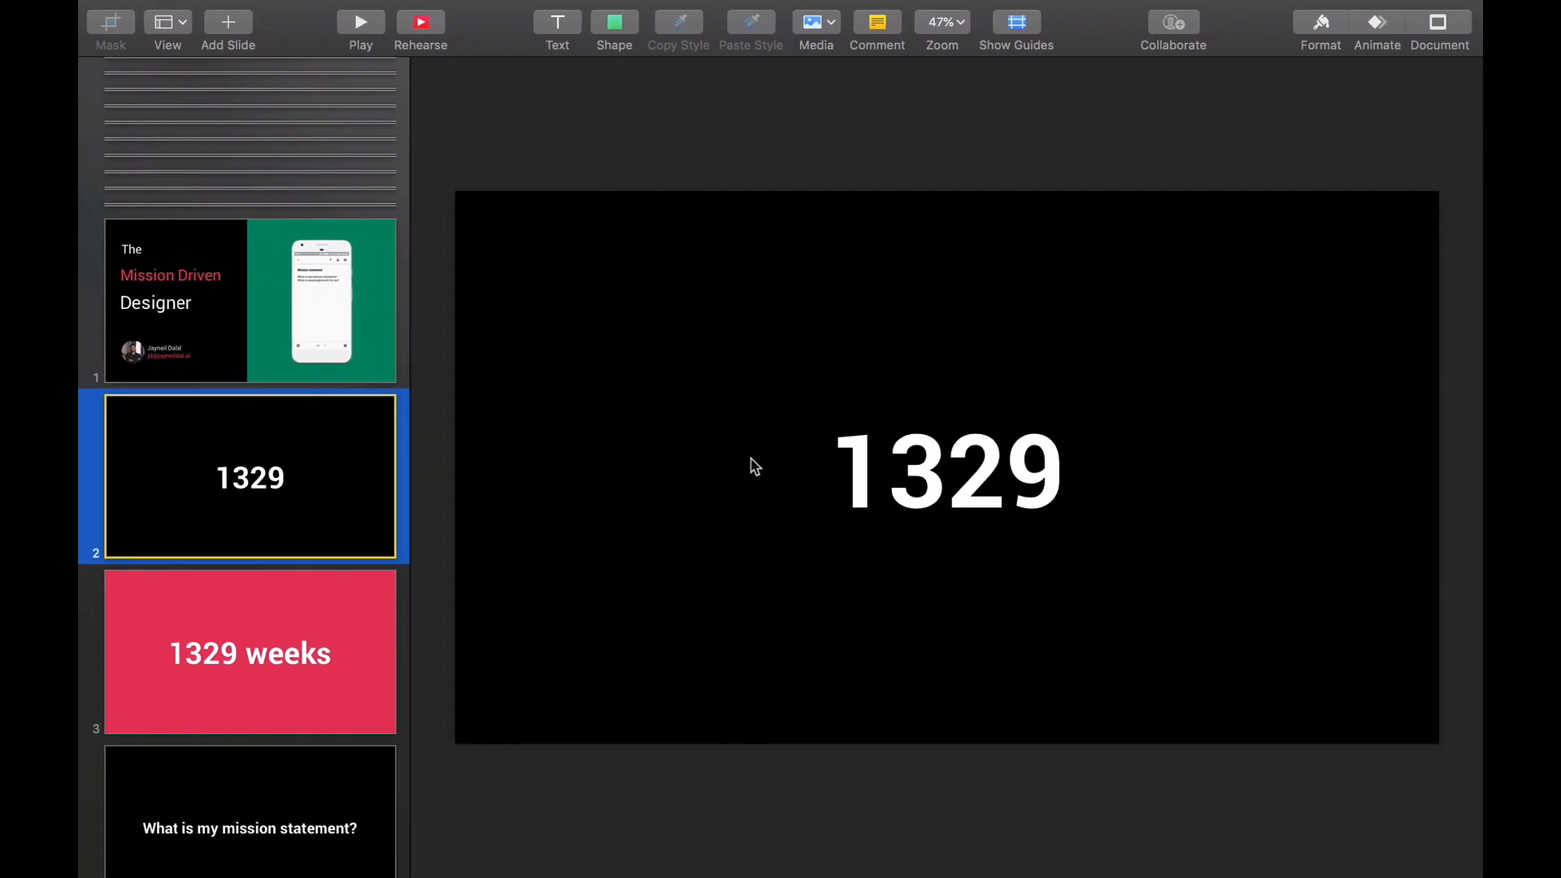
Look through the slide thumbnails of the deck from slide 2 down to slide 27.
{"action": "scroll", "coordinate": [272, 500], "scroll_direction": "down", "scroll_amount": 10}
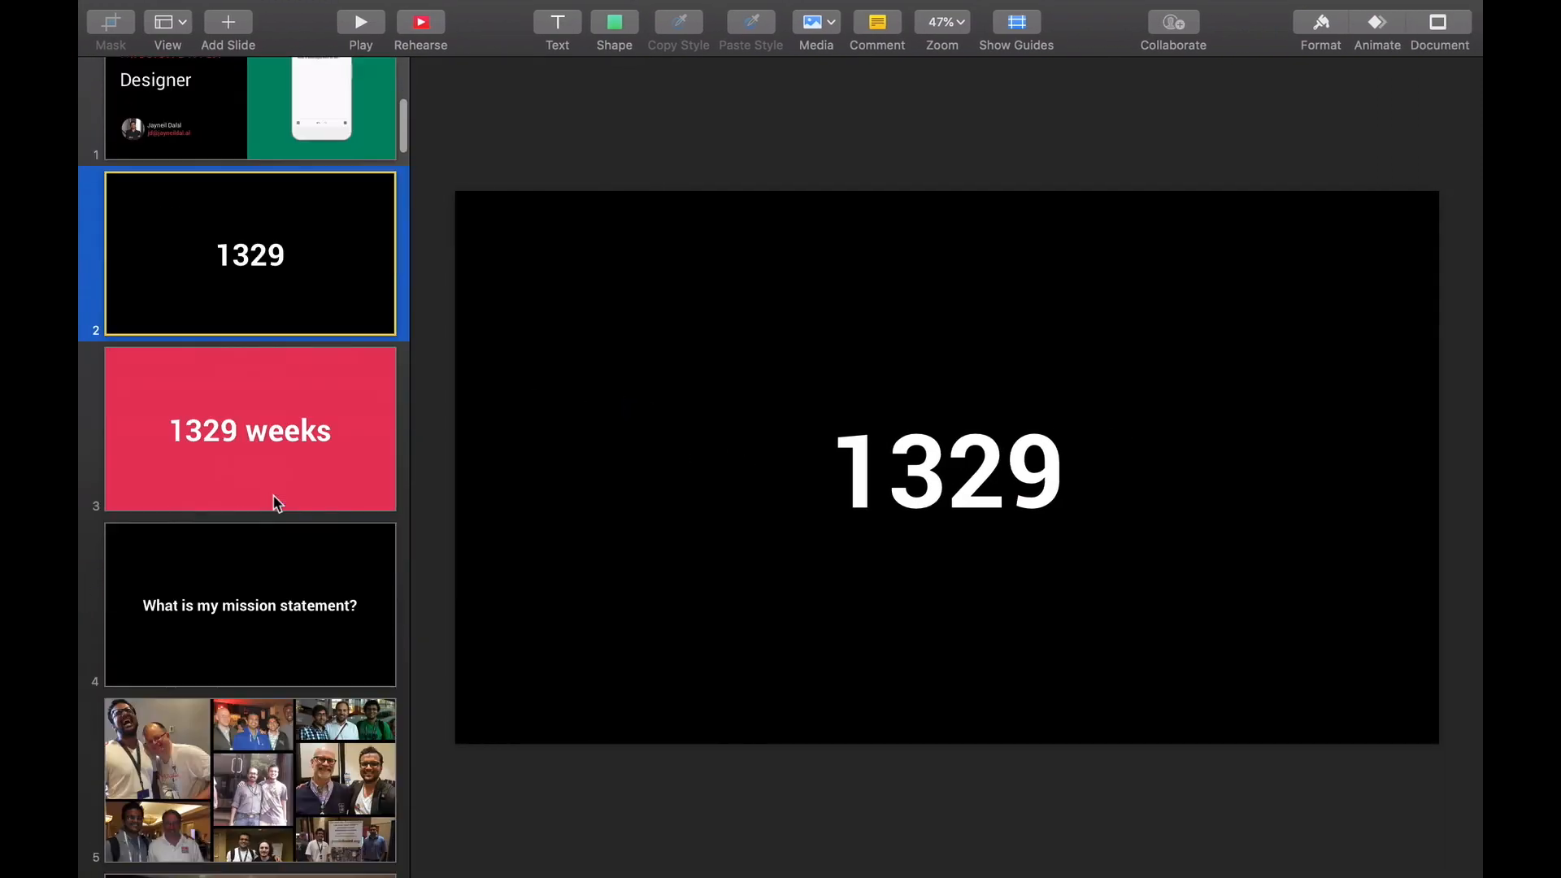
{"action": "scroll", "coordinate": [273, 502], "scroll_direction": "down", "scroll_amount": 15}
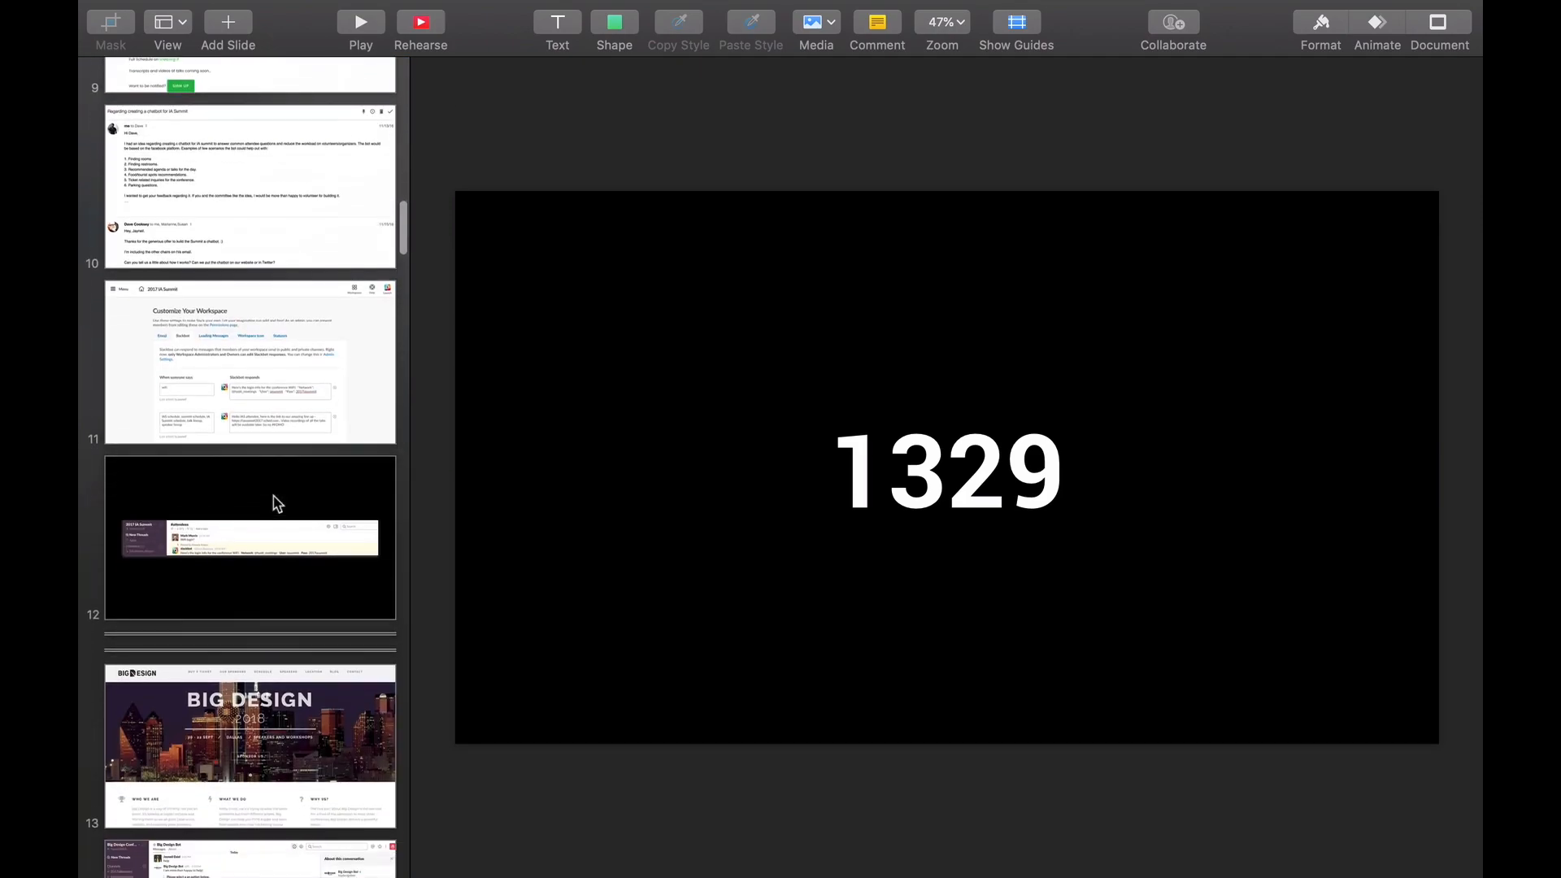
{"action": "scroll", "coordinate": [272, 497], "scroll_direction": "down", "scroll_amount": 8}
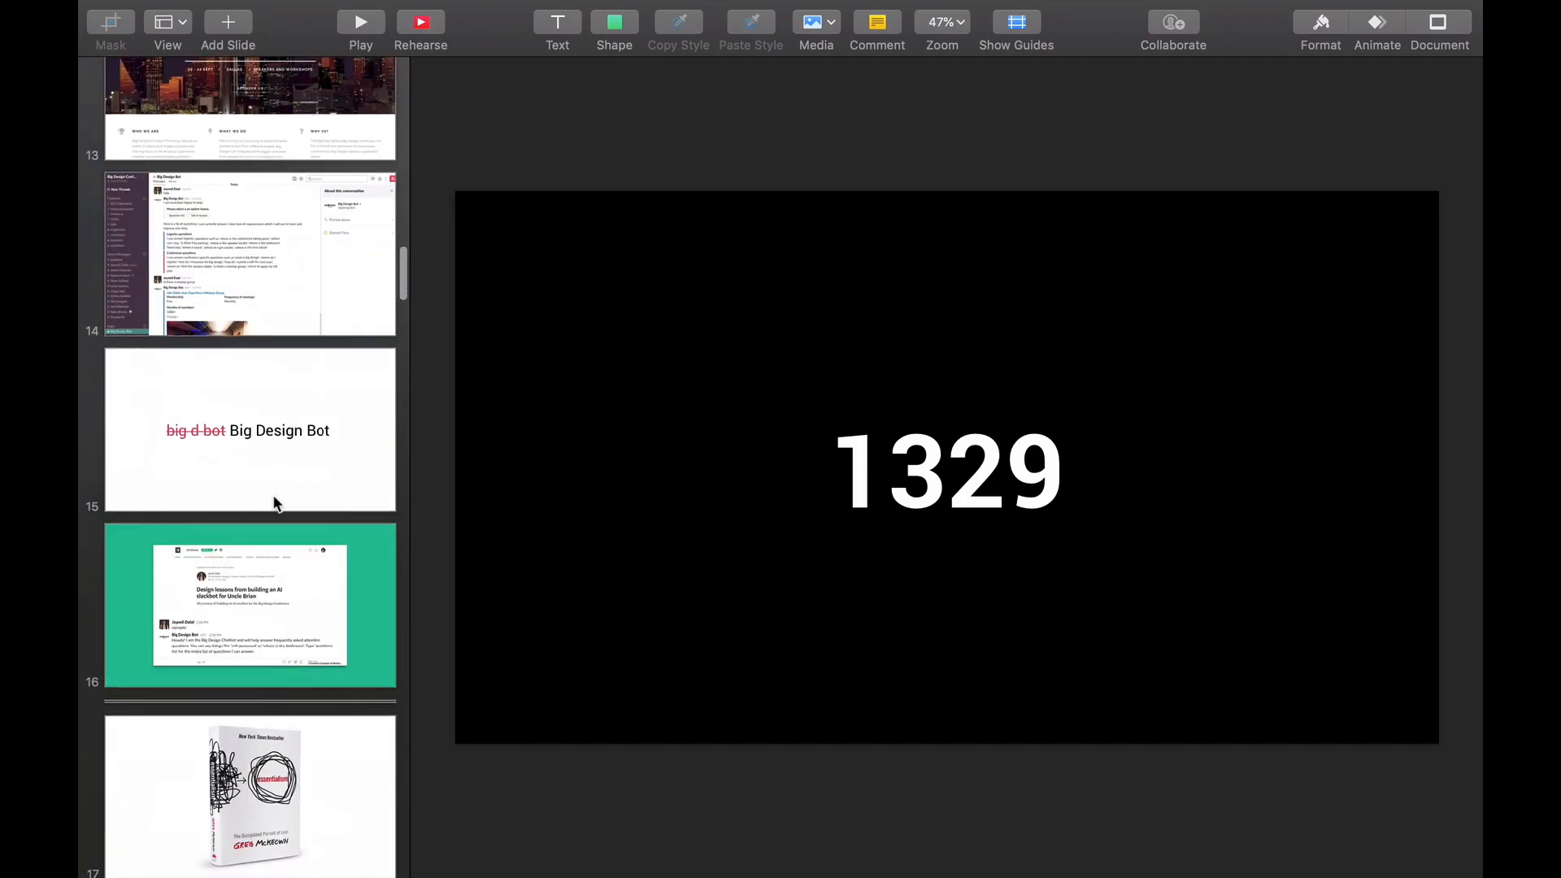
{"action": "scroll", "coordinate": [276, 503], "scroll_direction": "down", "scroll_amount": 10}
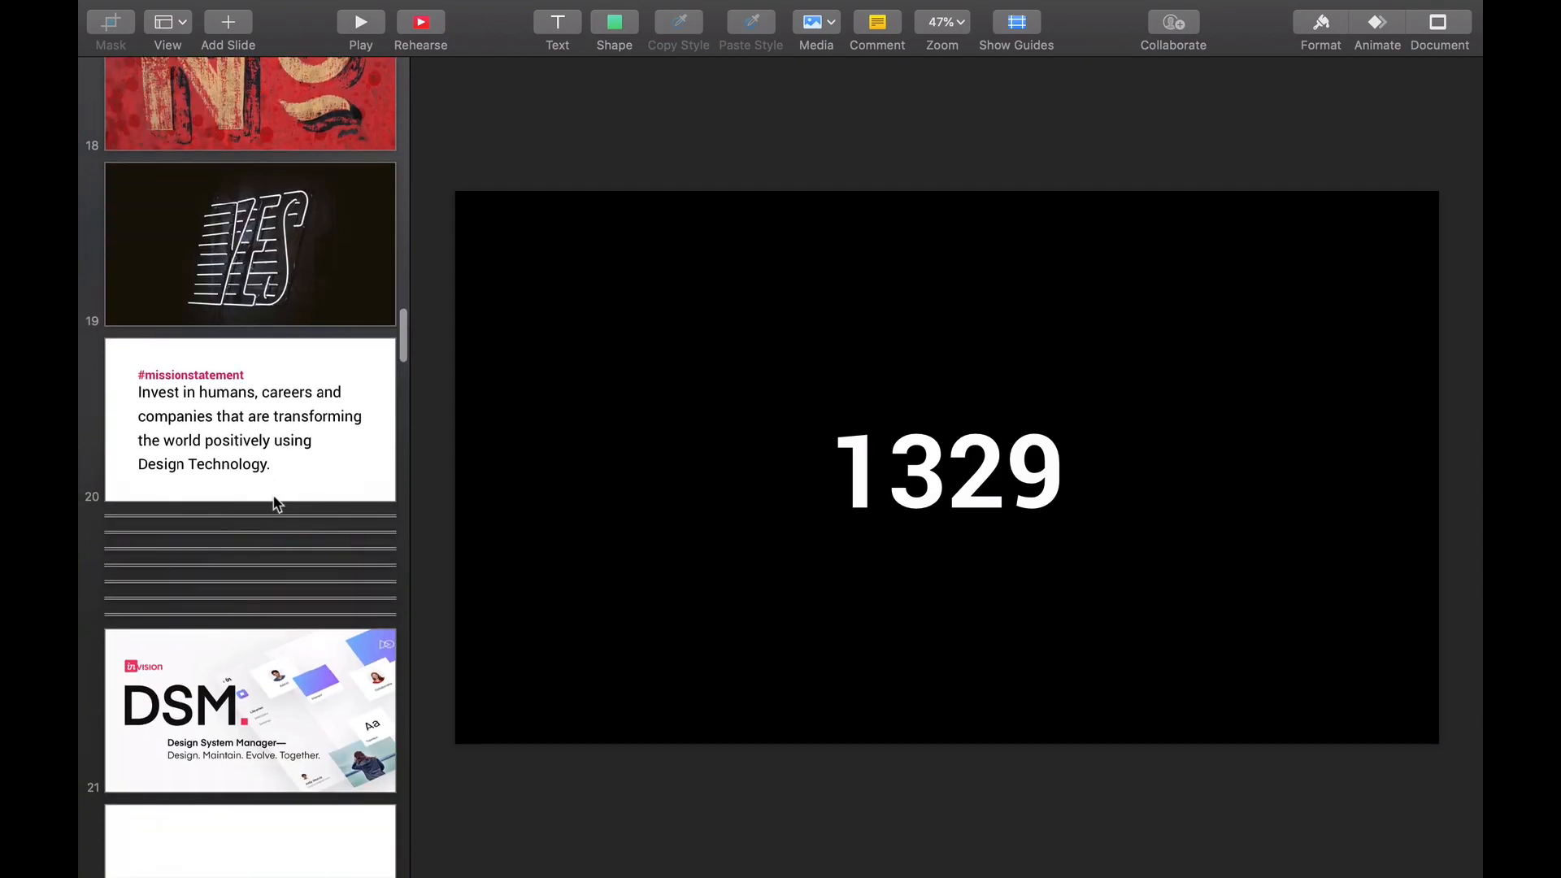
{"action": "scroll", "coordinate": [273, 501], "scroll_direction": "down", "scroll_amount": 10}
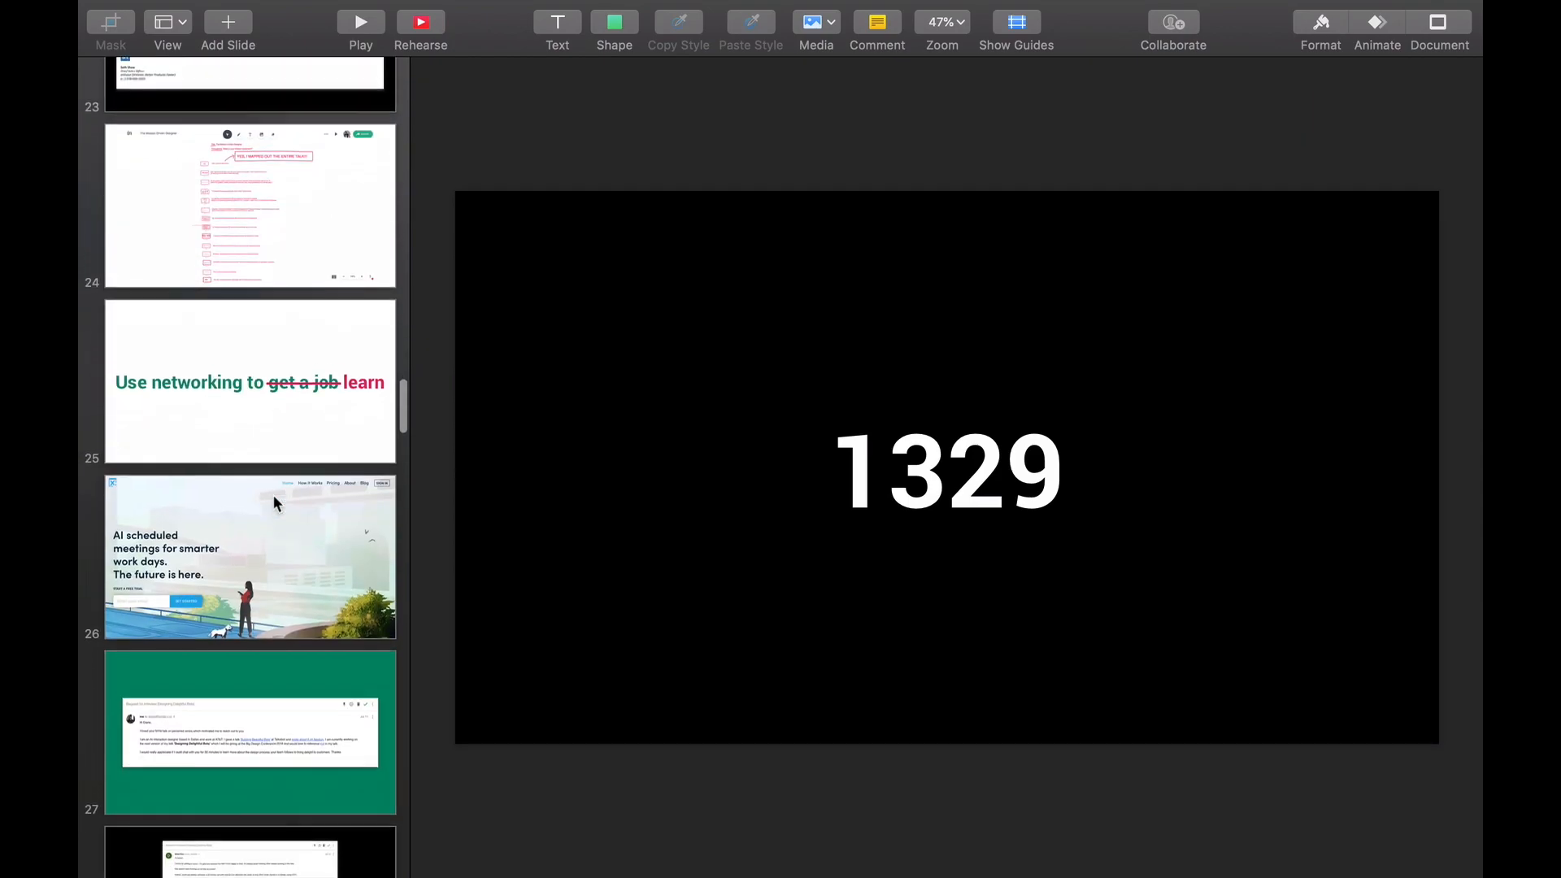
Look through the slide thumbnails of the deck from slide 27 down to slide 54.
{"action": "scroll", "coordinate": [273, 502], "scroll_direction": "down", "scroll_amount": 4}
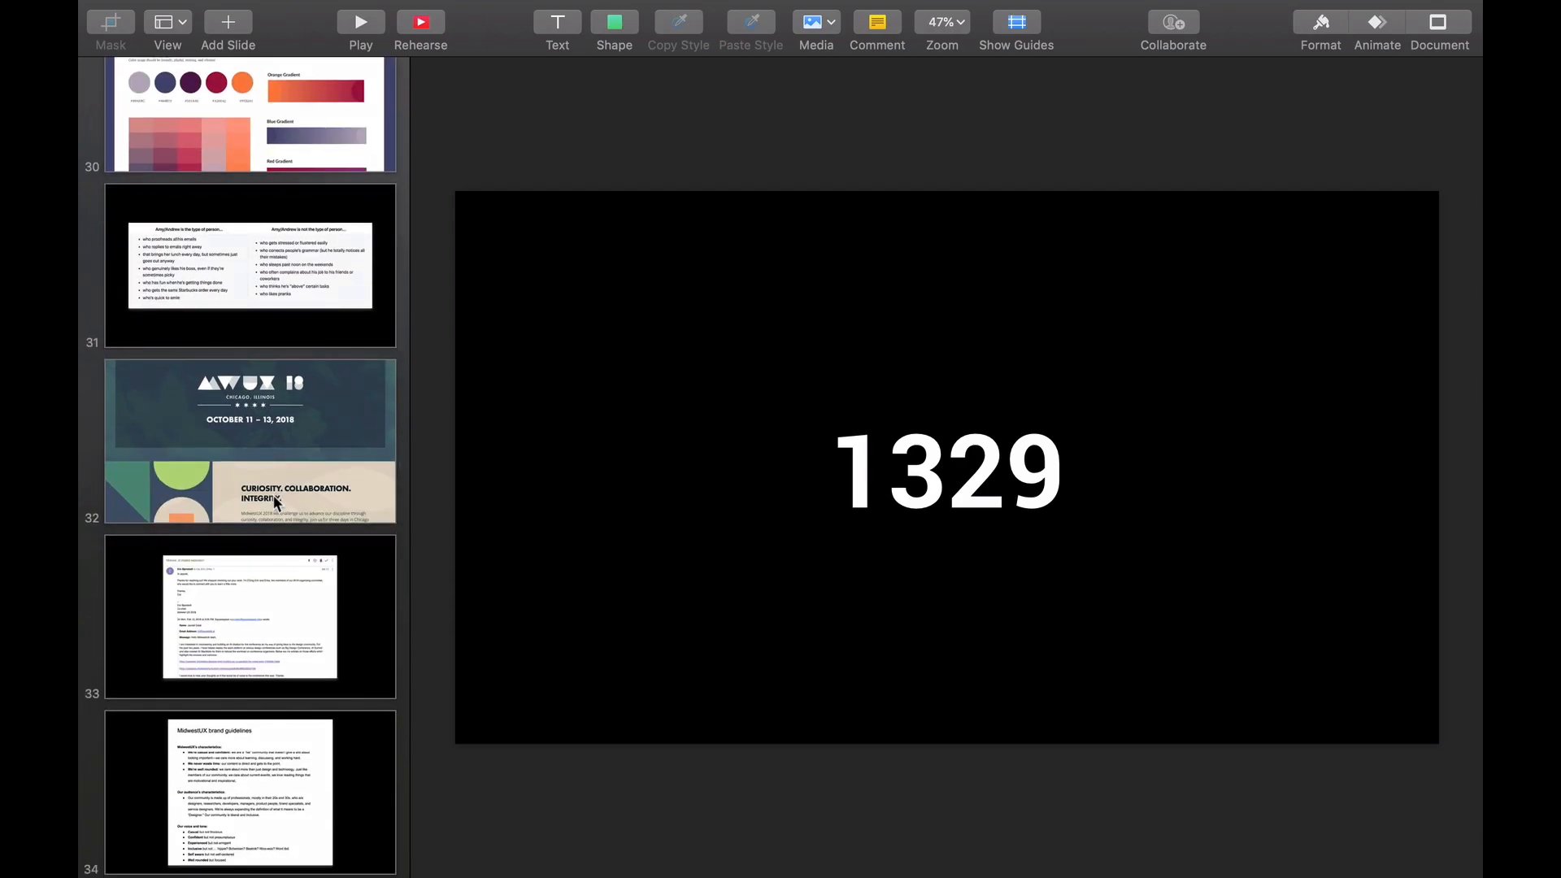
{"action": "scroll", "coordinate": [273, 497], "scroll_direction": "down", "scroll_amount": 5}
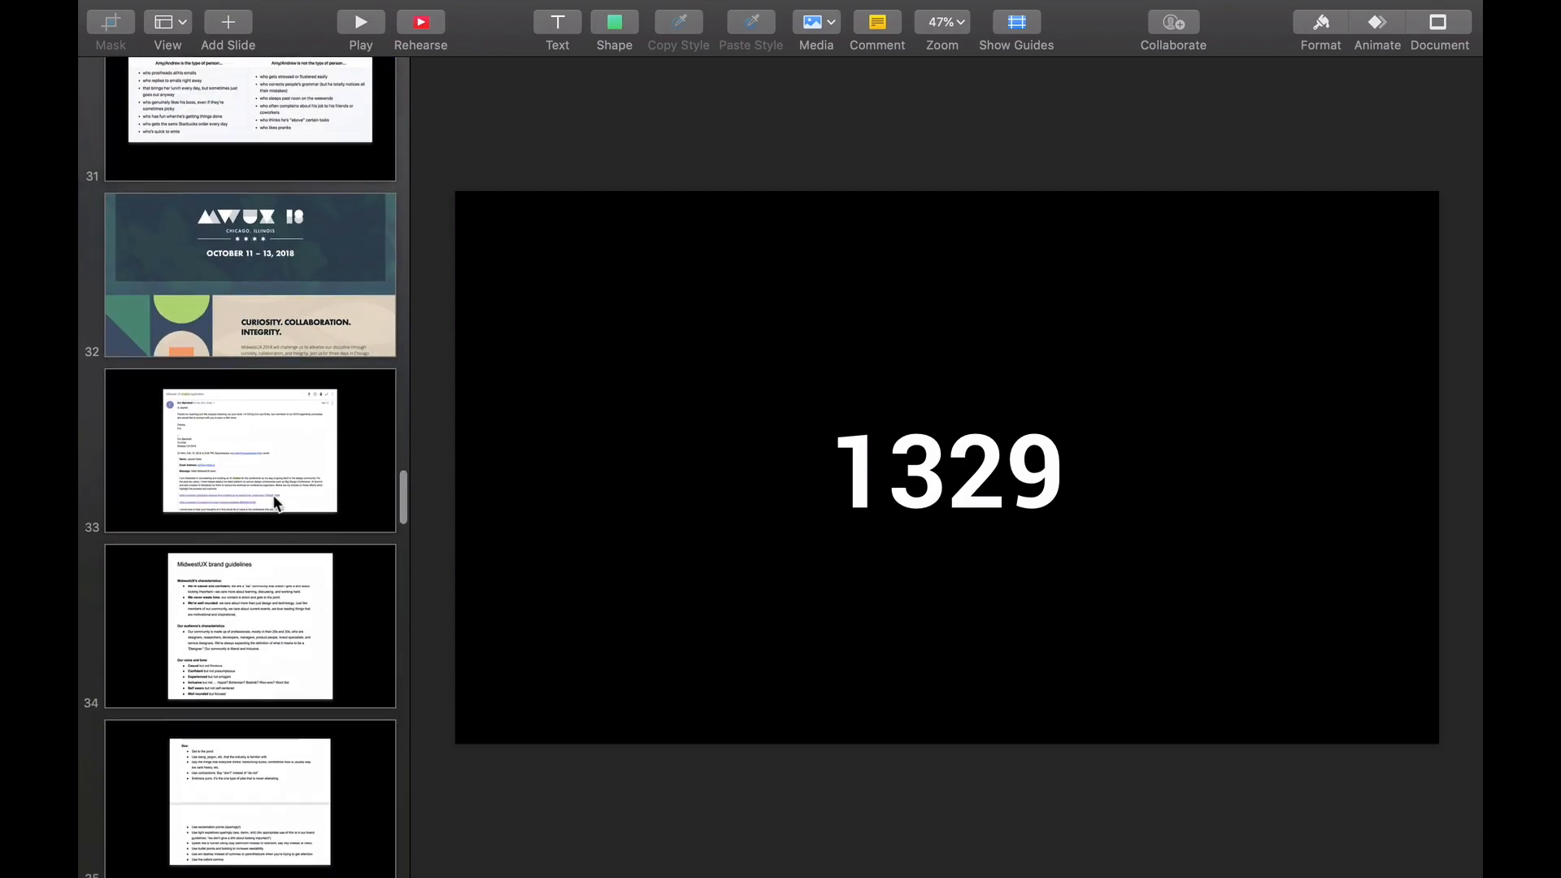
{"action": "scroll", "coordinate": [273, 497], "scroll_direction": "down", "scroll_amount": 8}
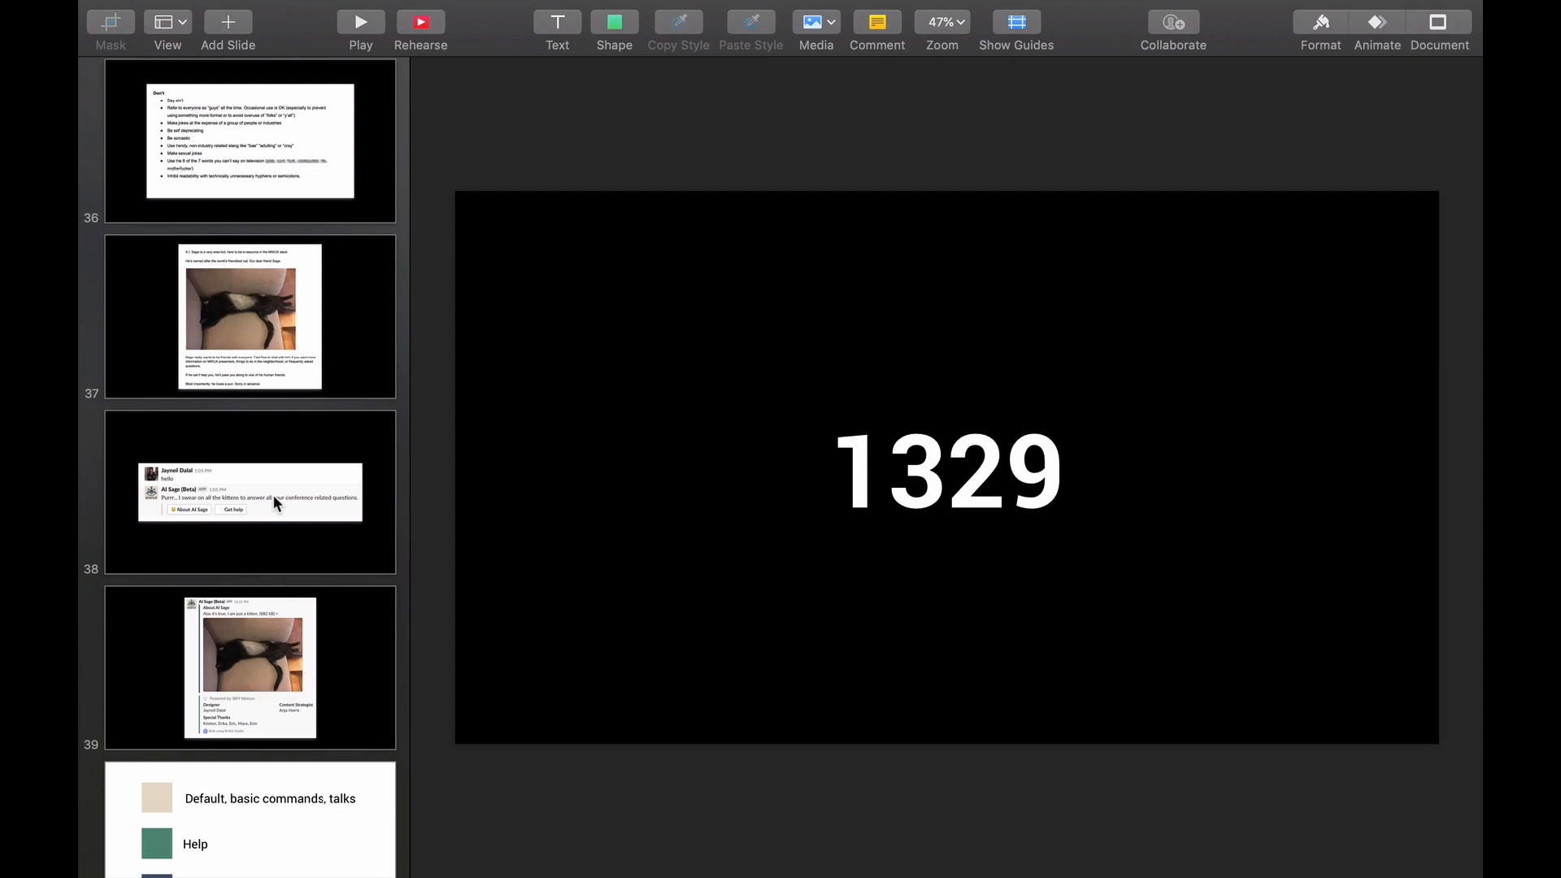
{"action": "scroll", "coordinate": [271, 495], "scroll_direction": "down", "scroll_amount": 10}
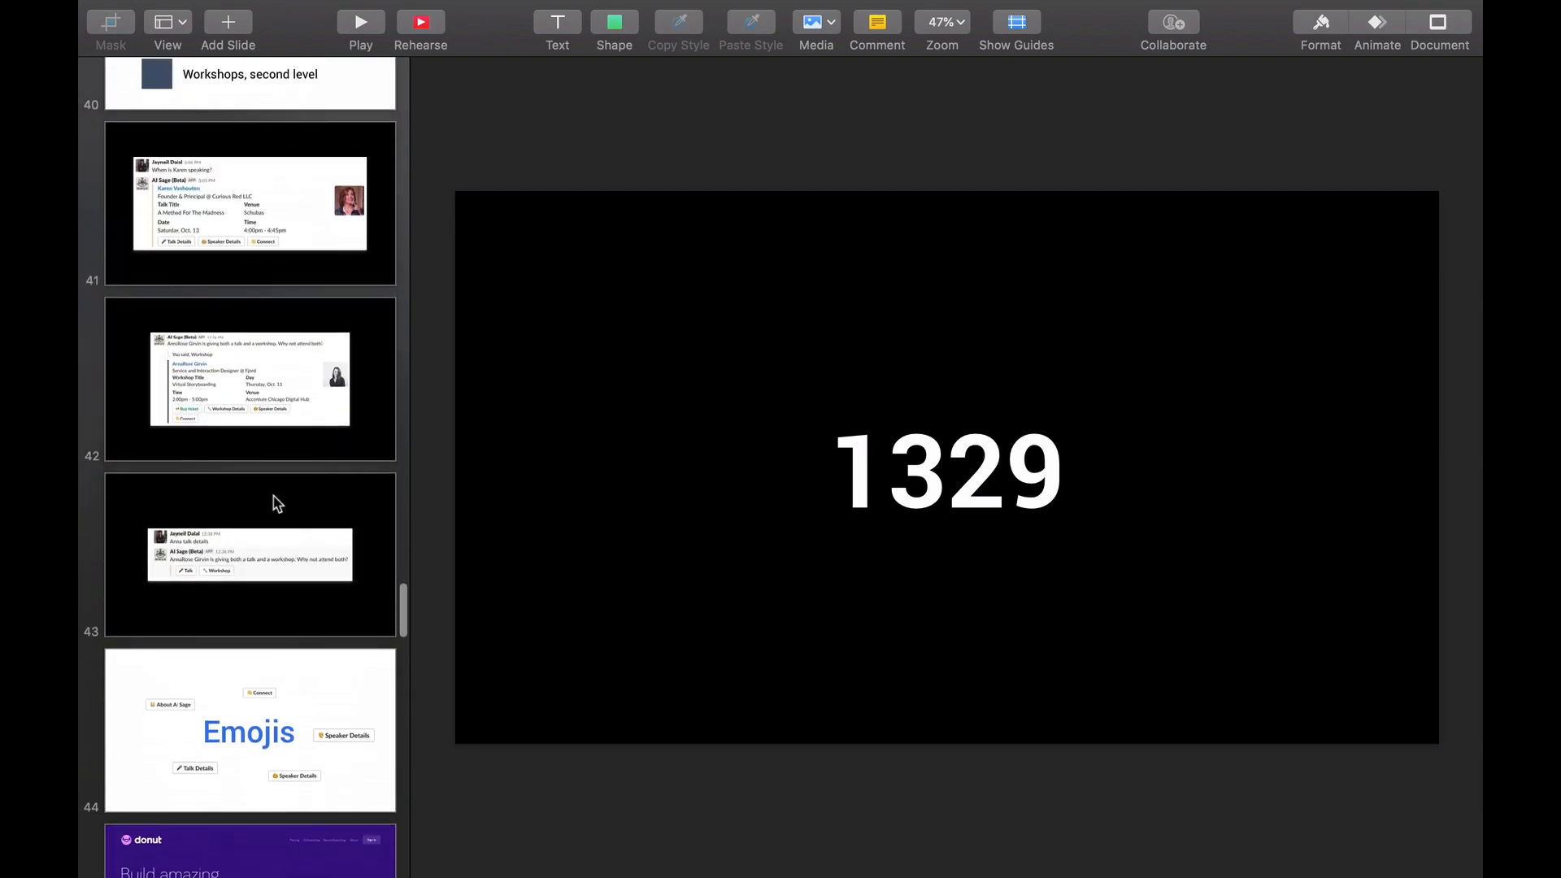
{"action": "scroll", "coordinate": [273, 497], "scroll_direction": "down", "scroll_amount": 6}
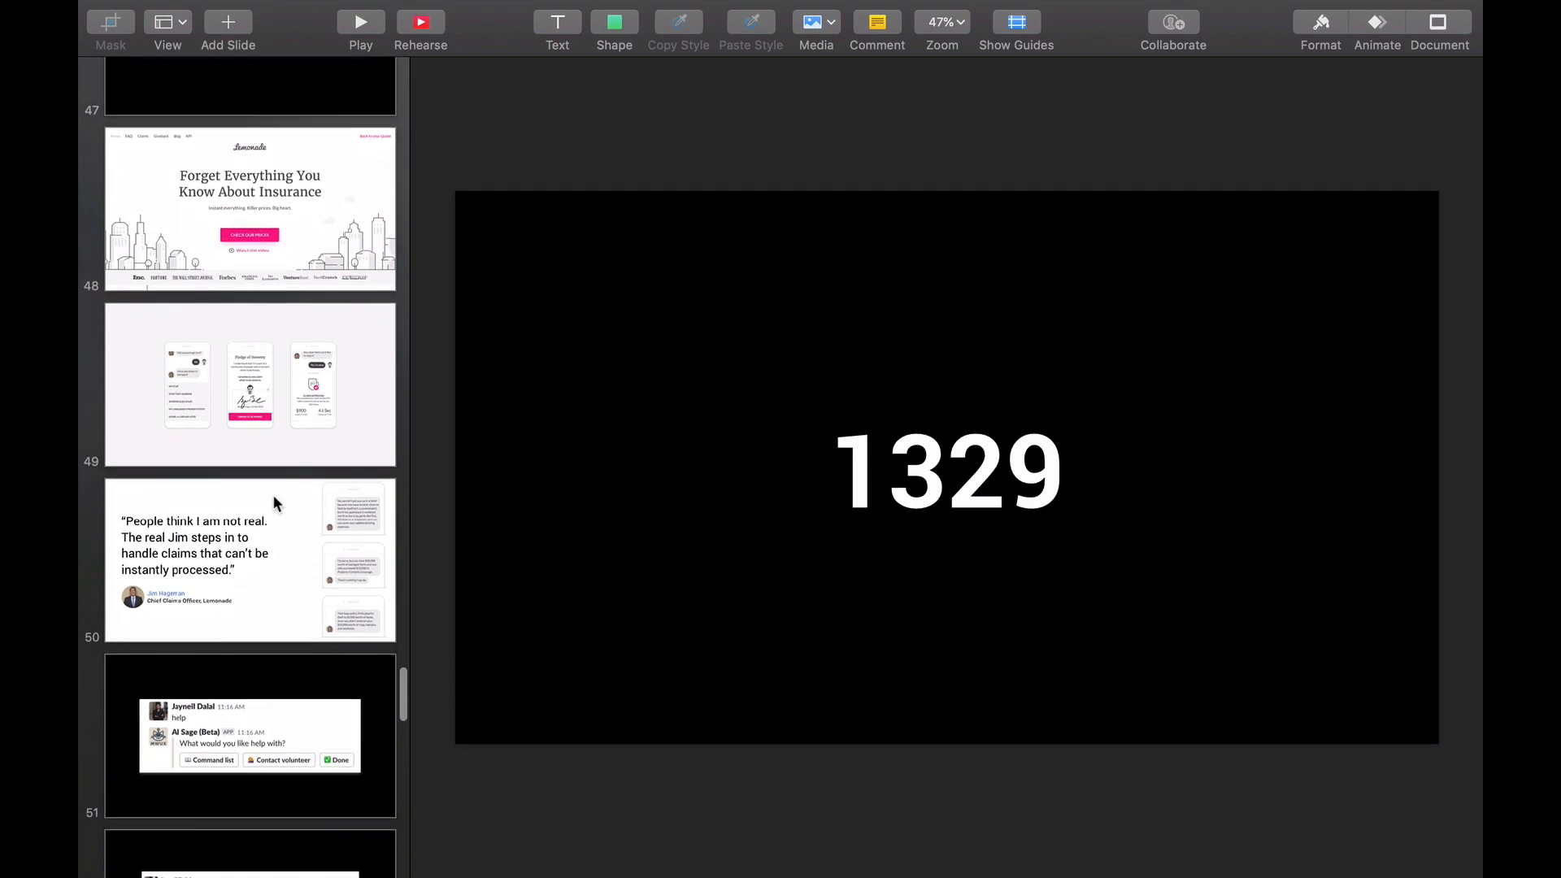
{"action": "scroll", "coordinate": [276, 504], "scroll_direction": "down", "scroll_amount": 5}
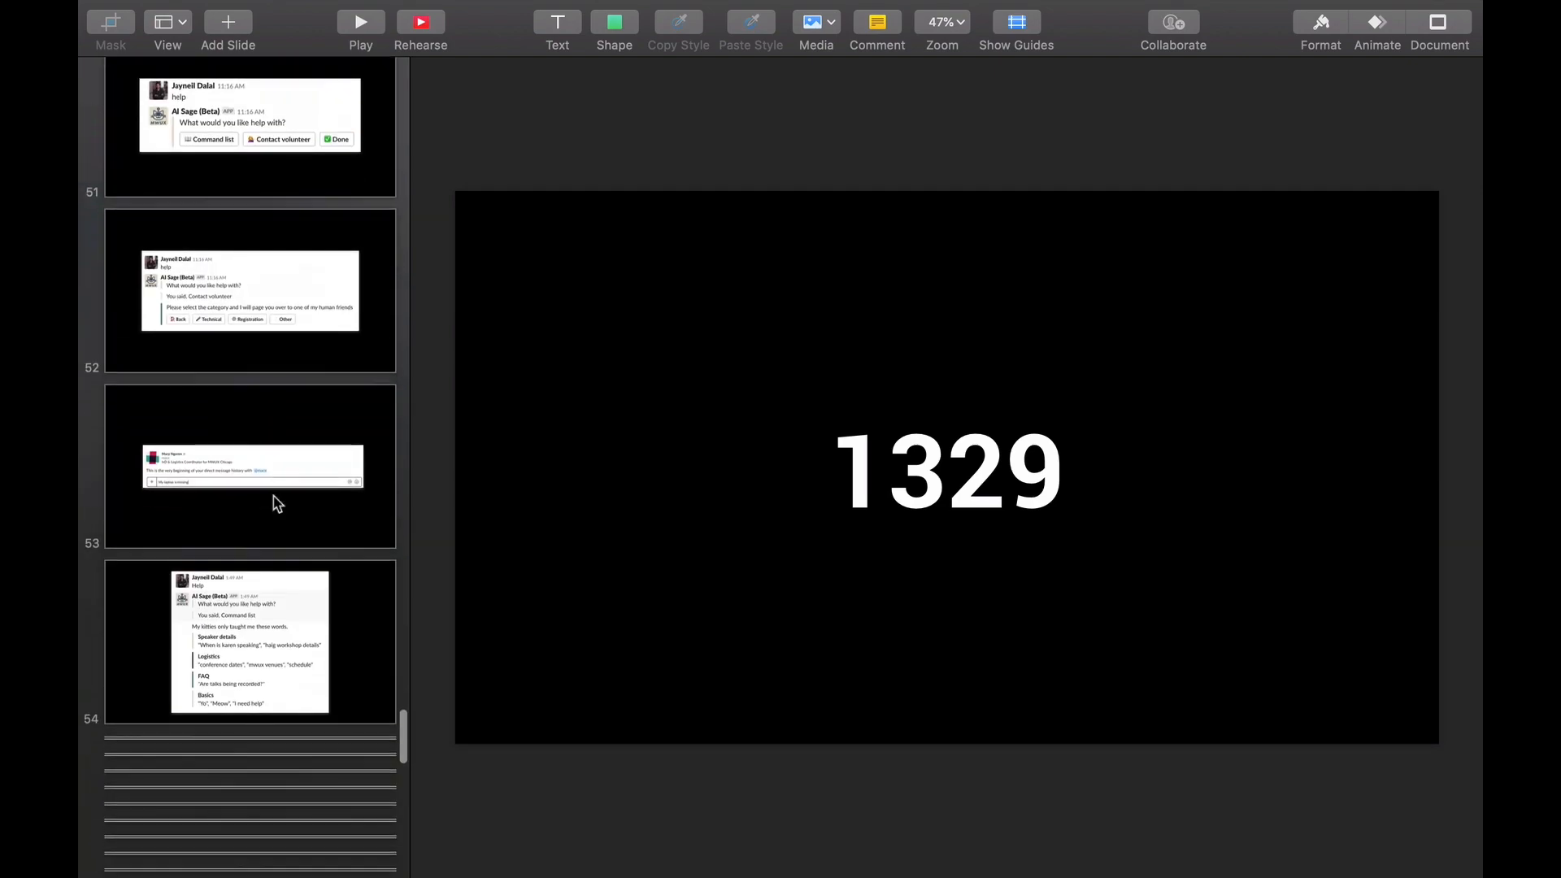
Go on to the deck's closing slides and view the mission statement phone slide 62, followed by the Mission Journal photo on slide 63.
{"action": "scroll", "coordinate": [276, 504], "scroll_direction": "up", "scroll_amount": 5}
{"action": "scroll", "coordinate": [277, 504], "scroll_direction": "down", "scroll_amount": 10}
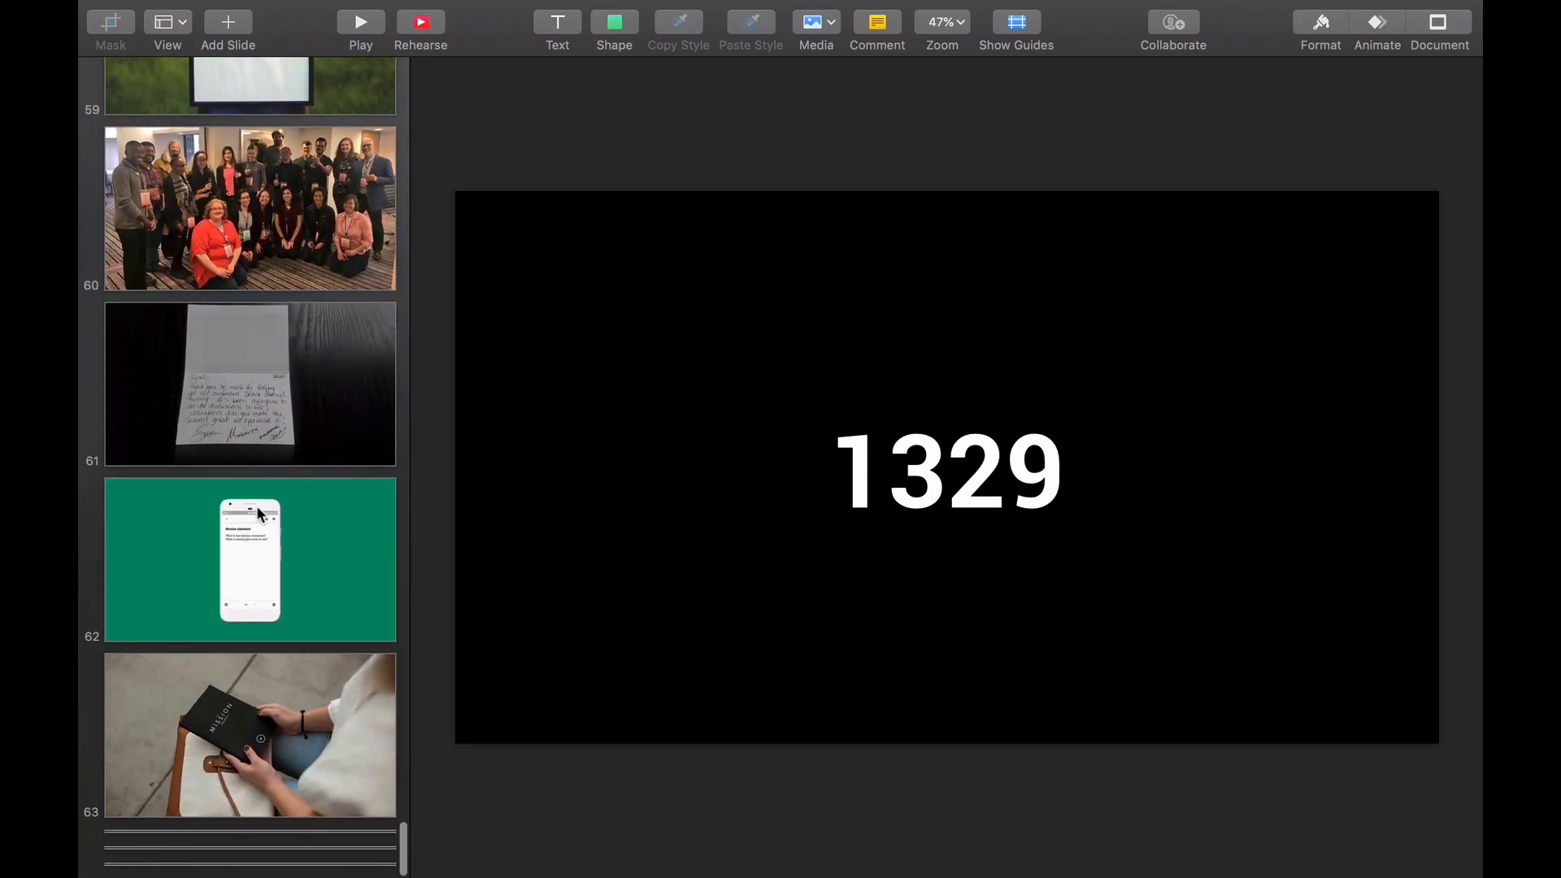
{"action": "left_click", "coordinate": [257, 506]}
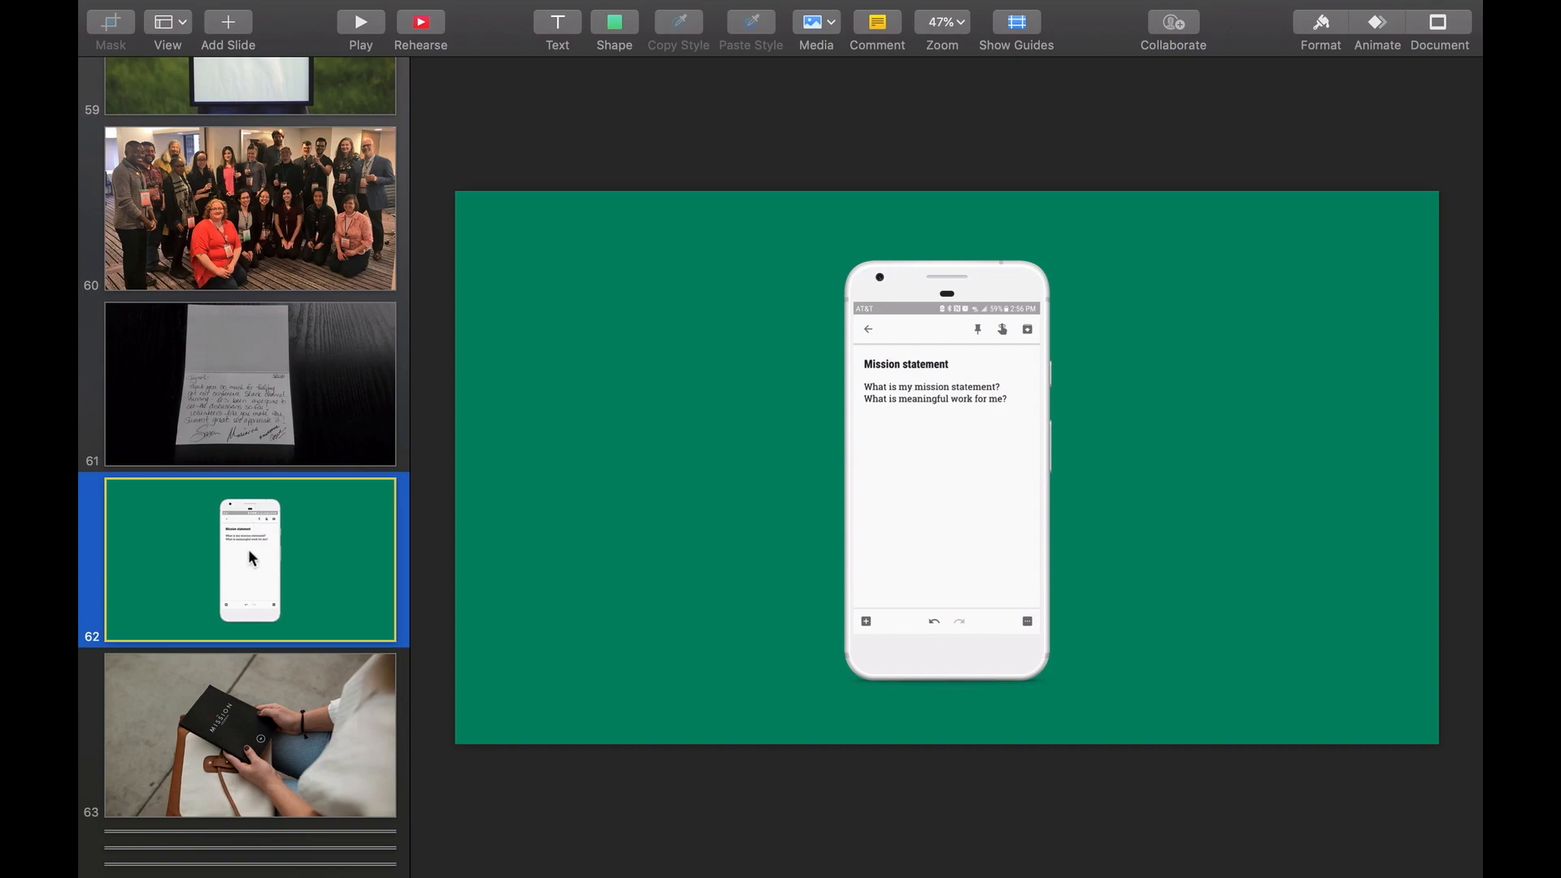
{"action": "left_click", "coordinate": [221, 704]}
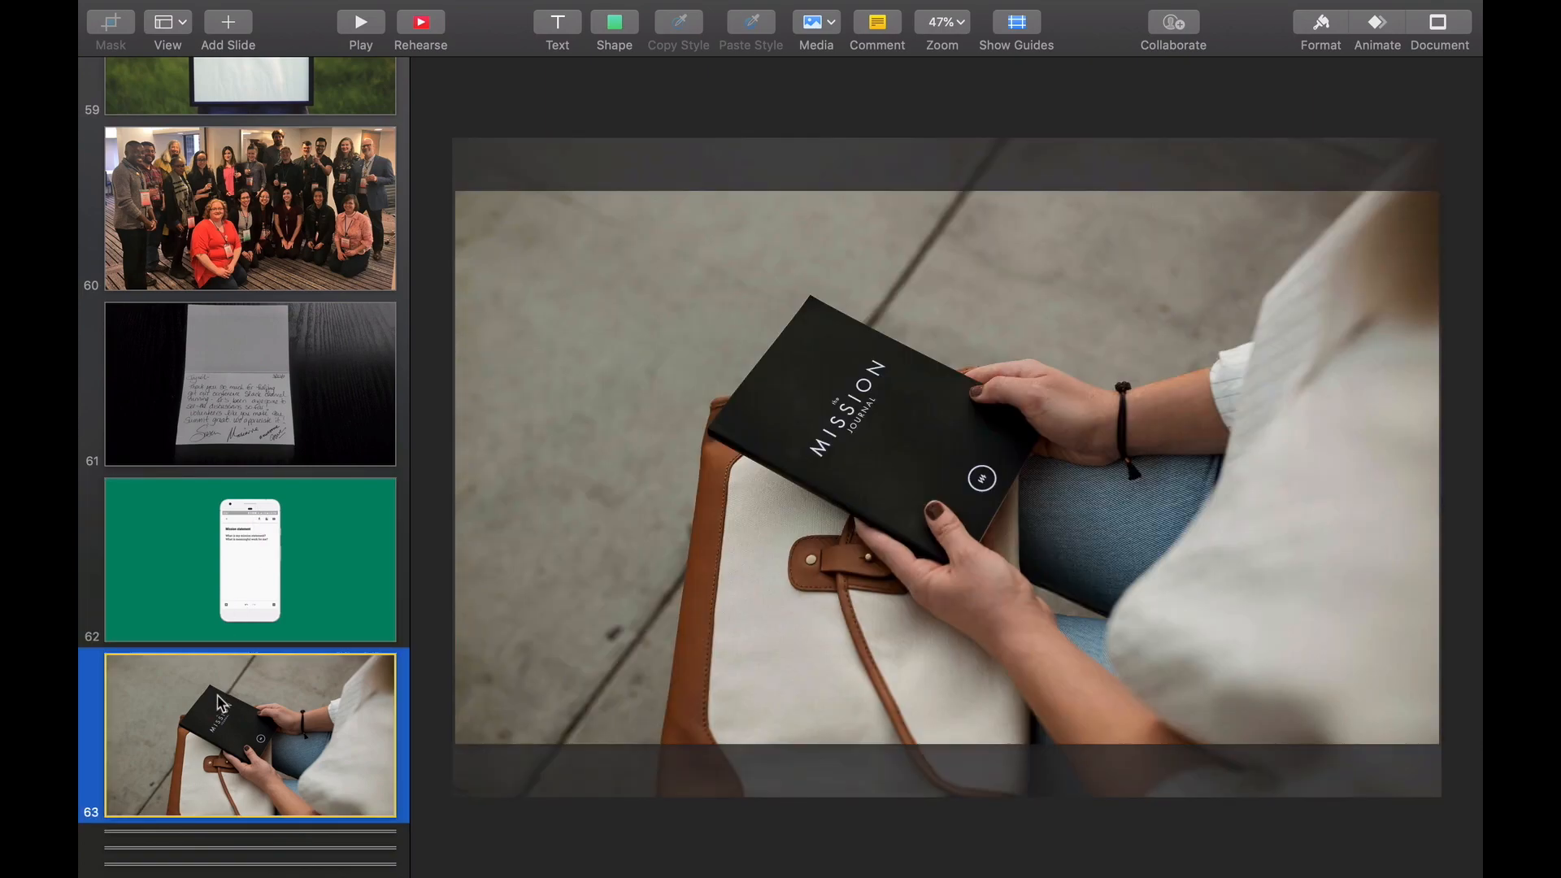